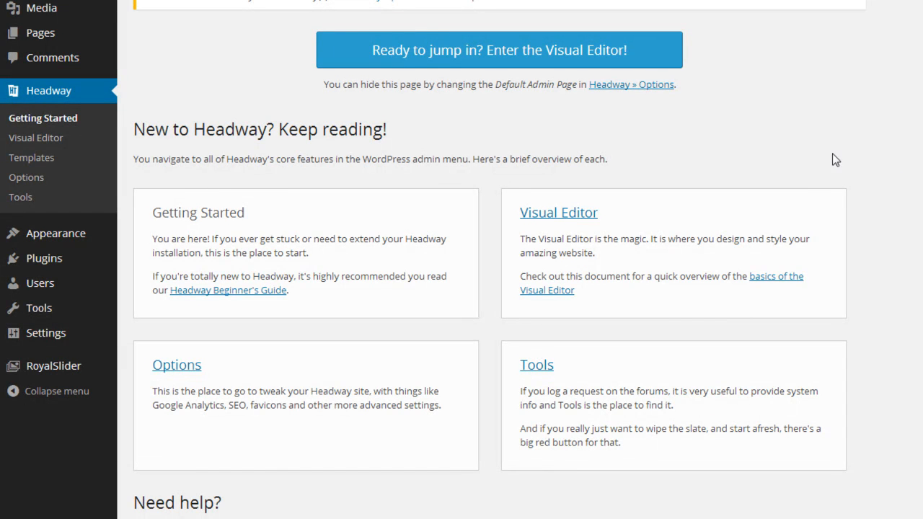
Review the Getting Started overview of Headway's core features and open the Headway templates page
scroll(499, 260, "down", 3)
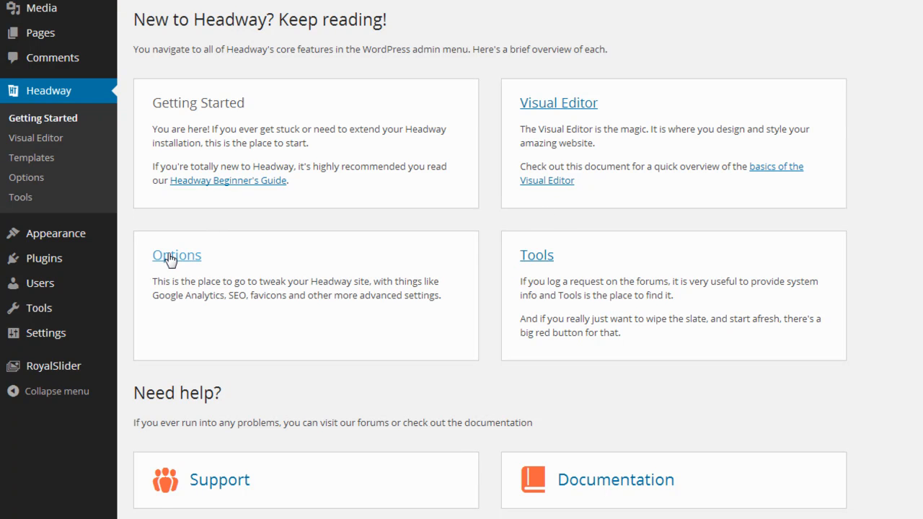
scroll(835, 149, "down", 3)
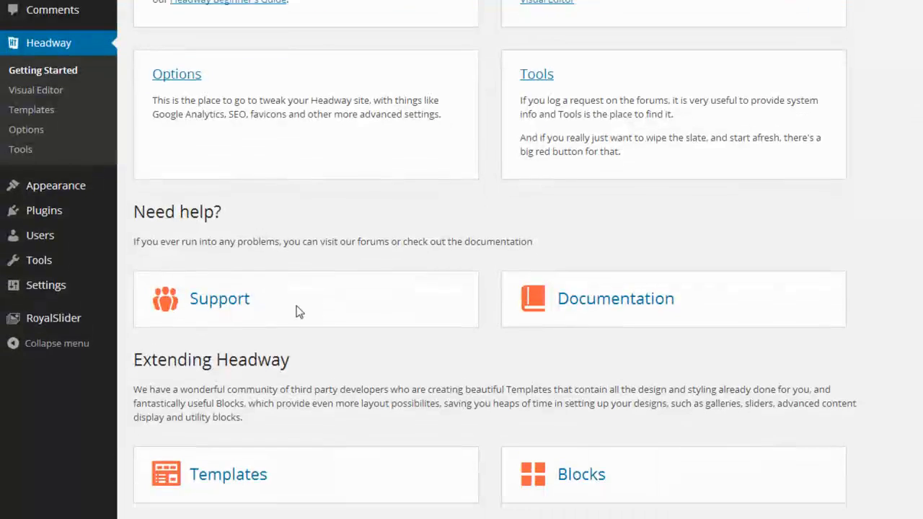
scroll(299, 311, "down", 2)
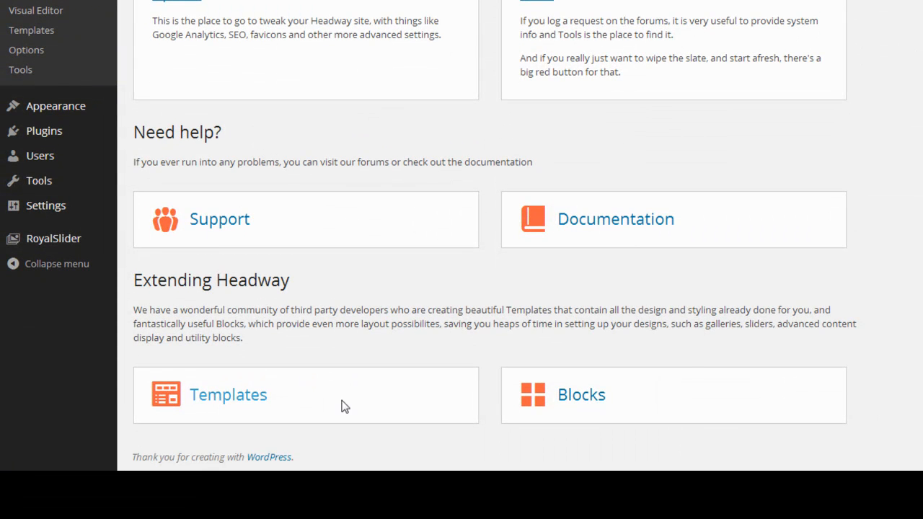
scroll(775, 94, "up", 3)
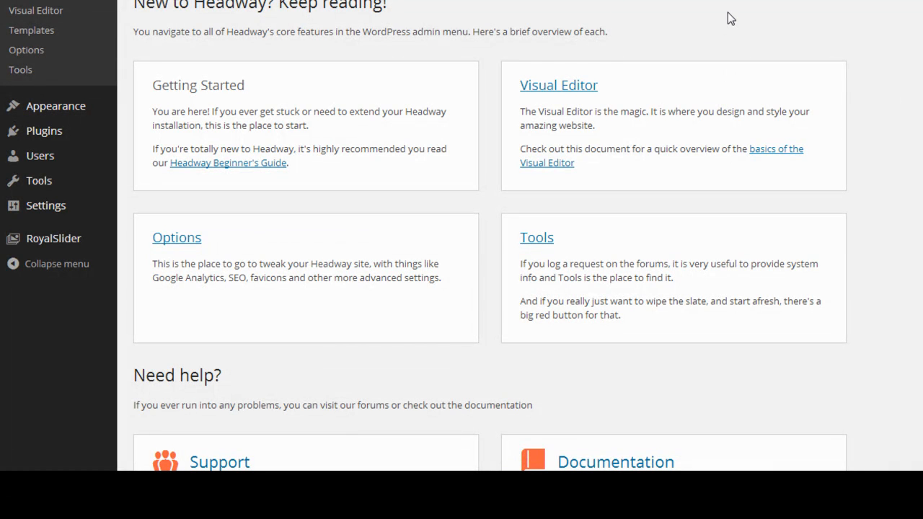
scroll(728, 12, "up", 3)
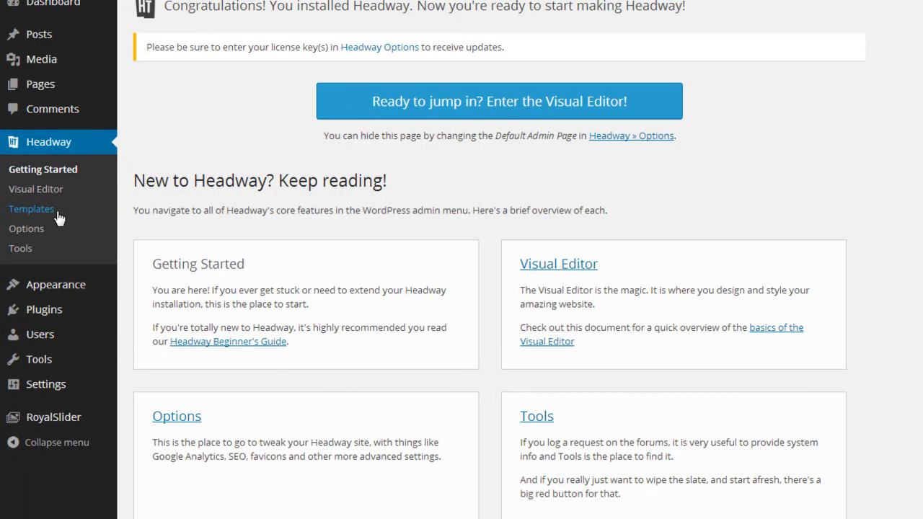
left_click(33, 209)
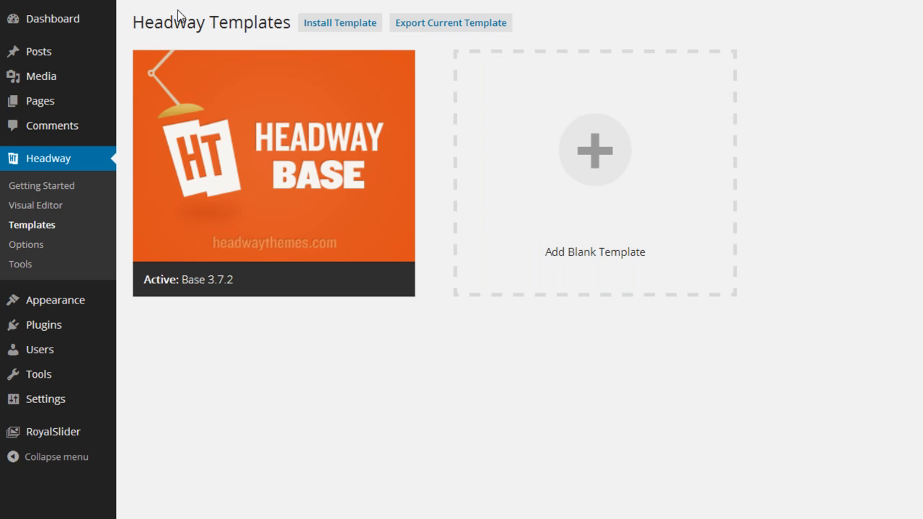
Open the Visual Editor in Grid mode for the Blog Index layout and dismiss the Grid Wizard
mouse_move(186, 2)
mouse_move(242, 12)
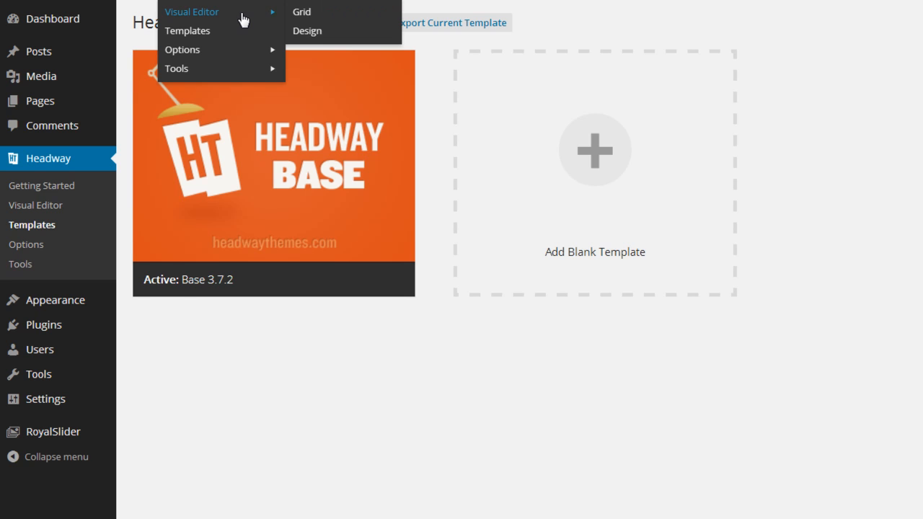
left_click(313, 13)
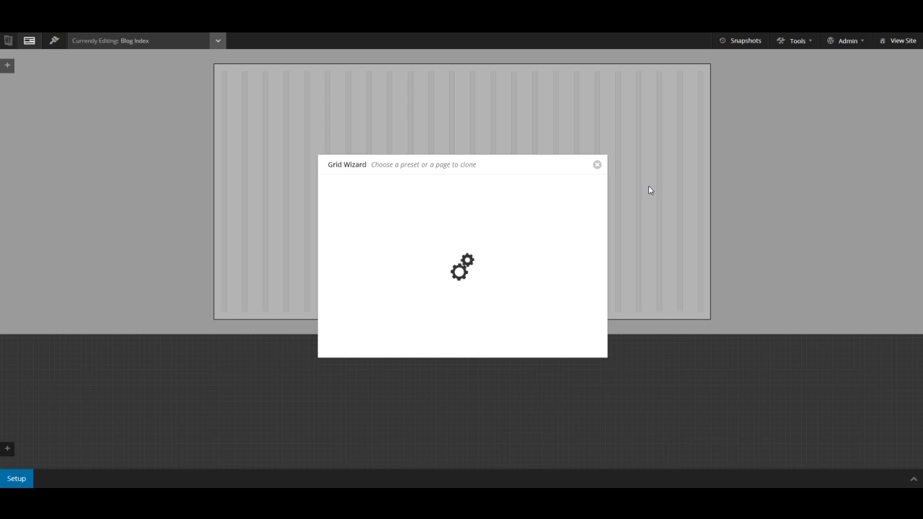
left_click(597, 164)
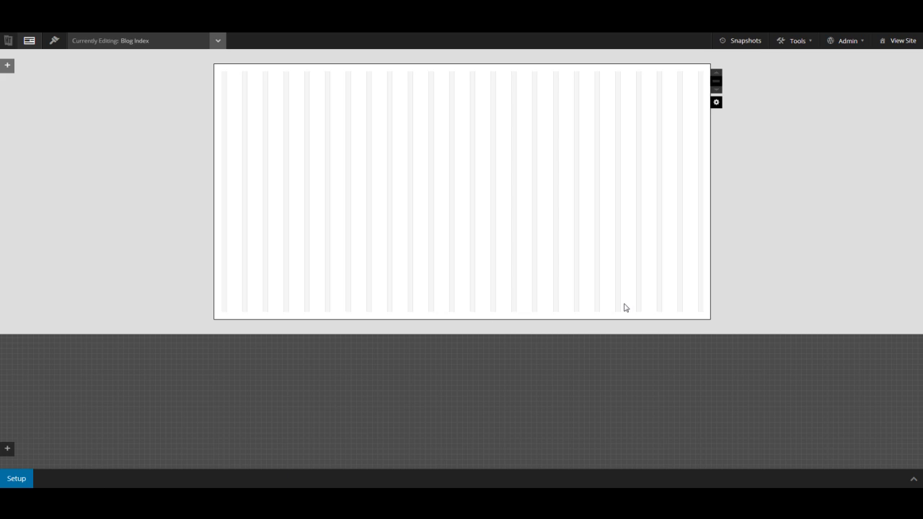
Expand the global grid setup settings, enlarge their area, and dismiss the e-mail notification
left_click(913, 479)
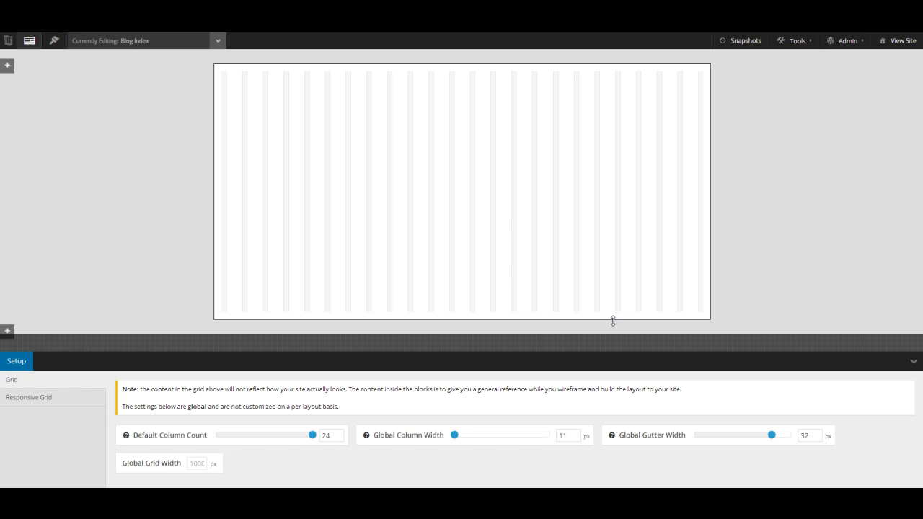
left_click_drag(534, 354, 514, 351)
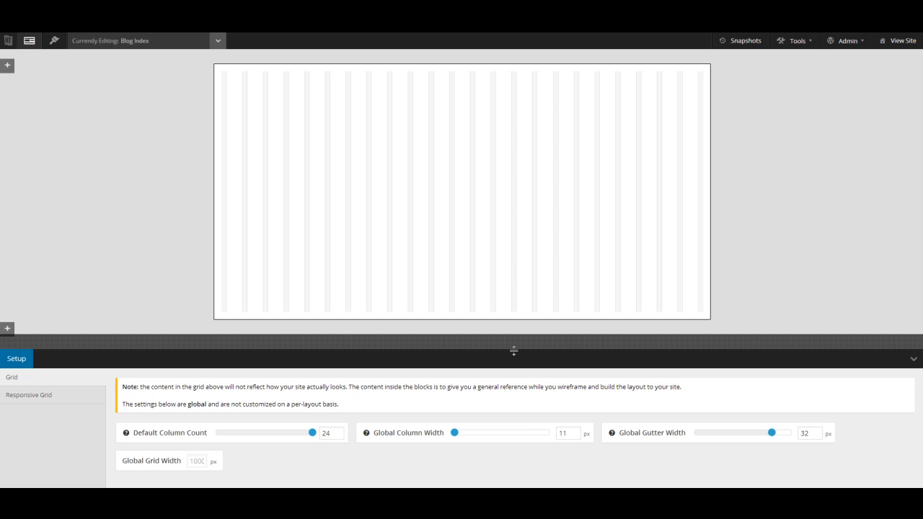
left_click_drag(513, 352, 514, 326)
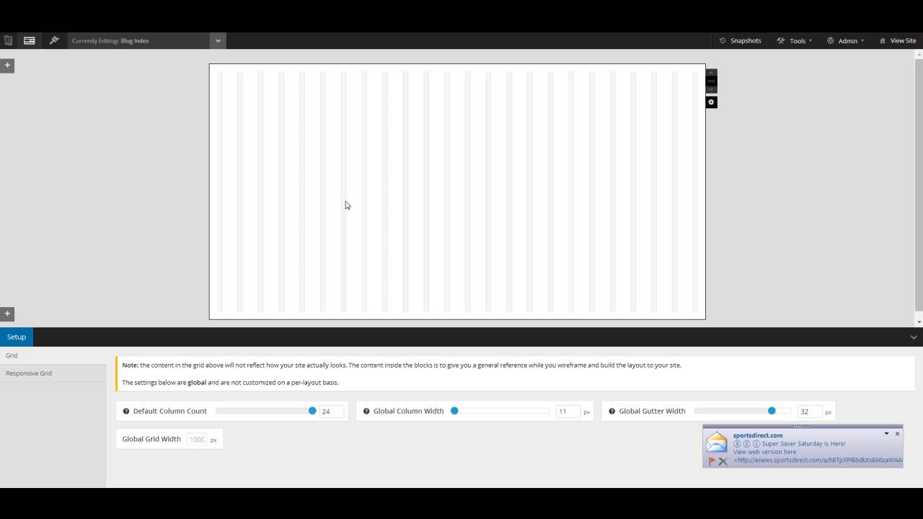
left_click(899, 435)
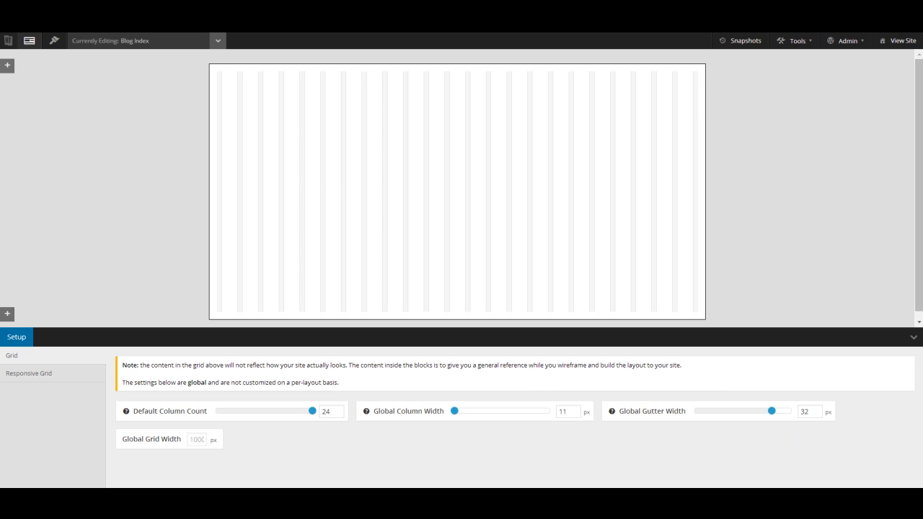
Add one new wrapper above and one below the existing main wrapper
left_click(8, 67)
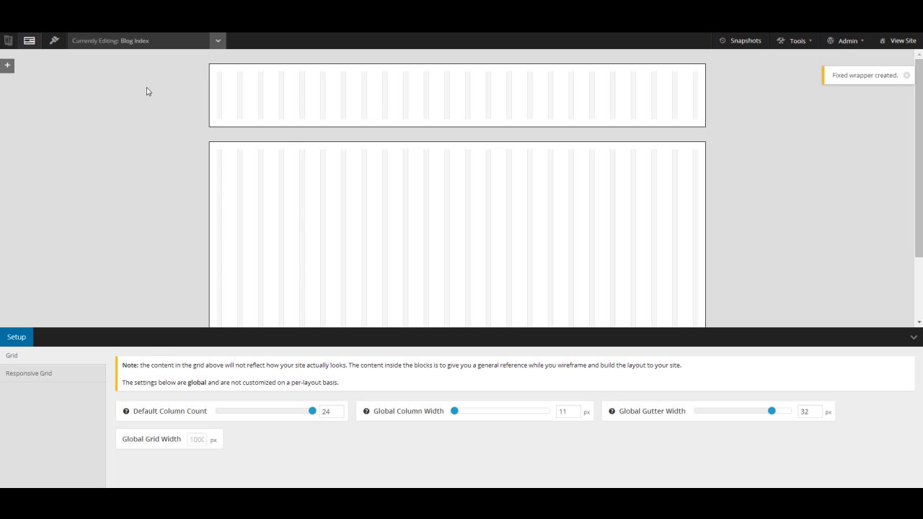
scroll(30, 308, "down", 2)
left_click(8, 308)
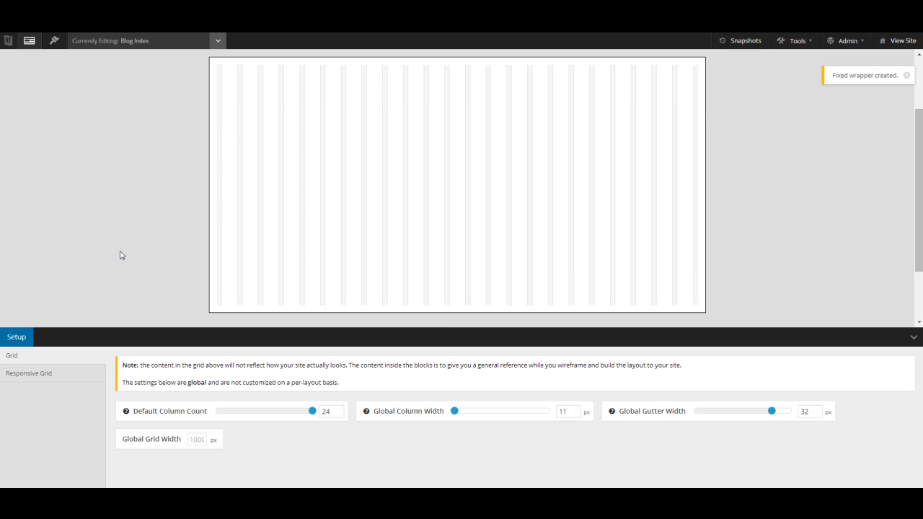
scroll(173, 186, "down", 2)
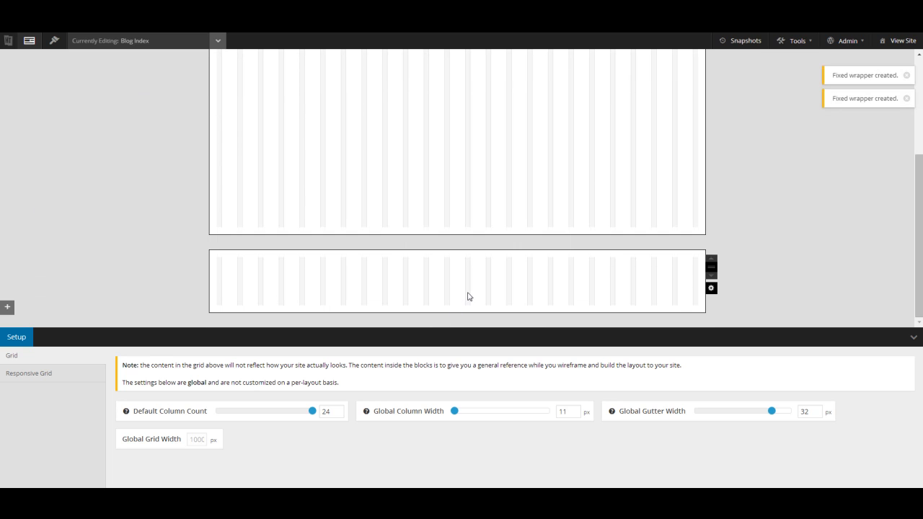
Change the wrapper below the main one to fluid and make its grid fluid too
right_click(399, 278)
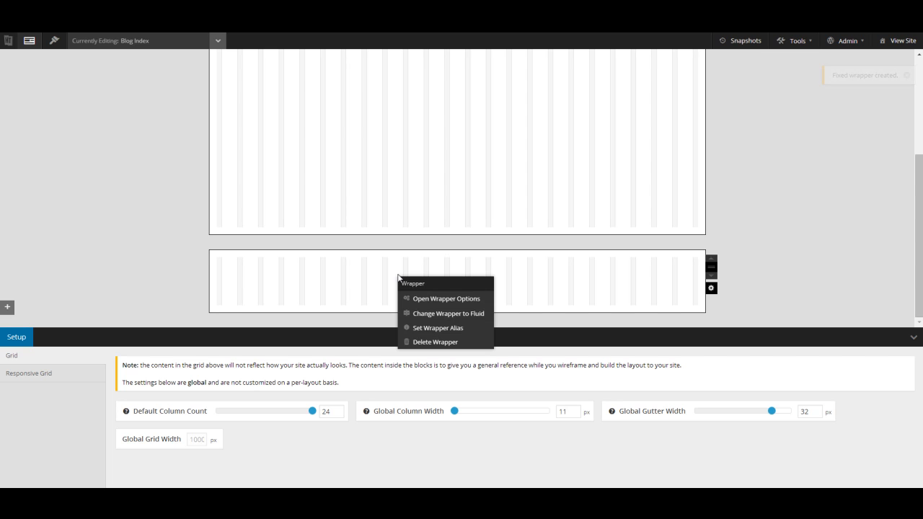
left_click(463, 314)
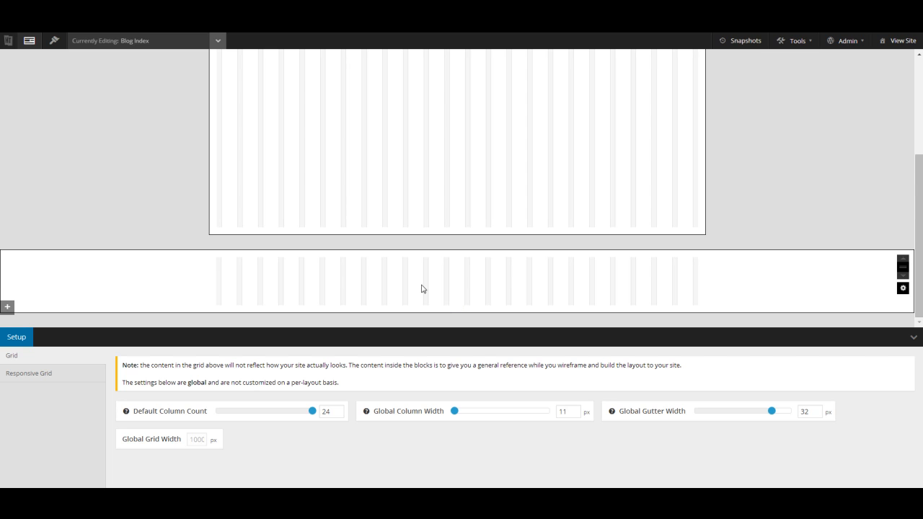
right_click(394, 278)
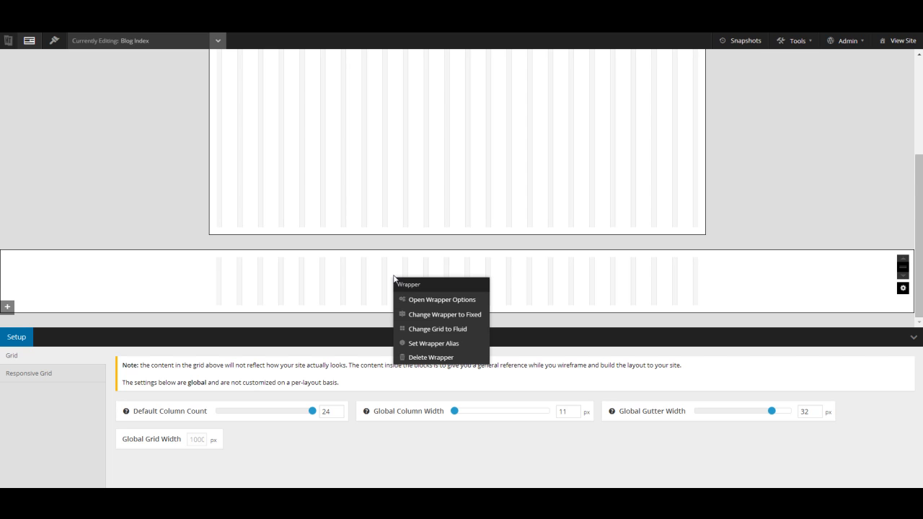
left_click(451, 329)
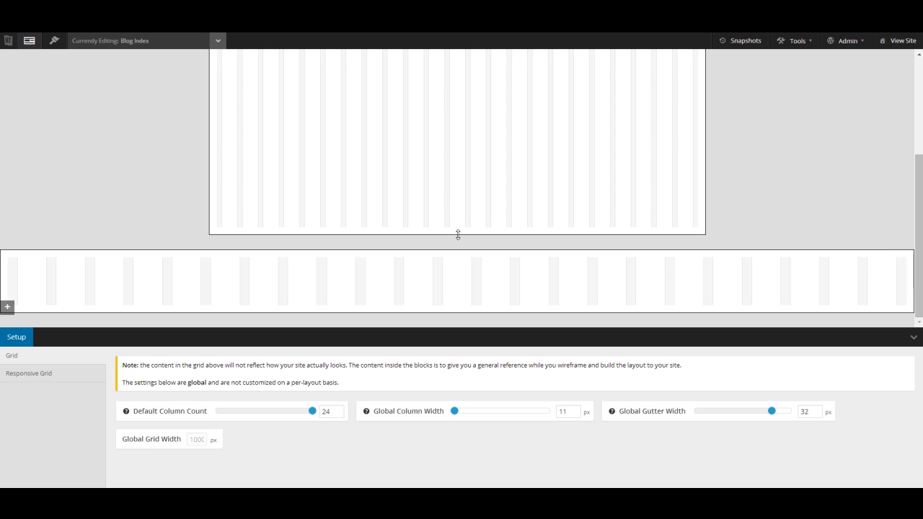
Set the alias of the full-width wrapper below the main one to "footer"
scroll(447, 228, "up", 5)
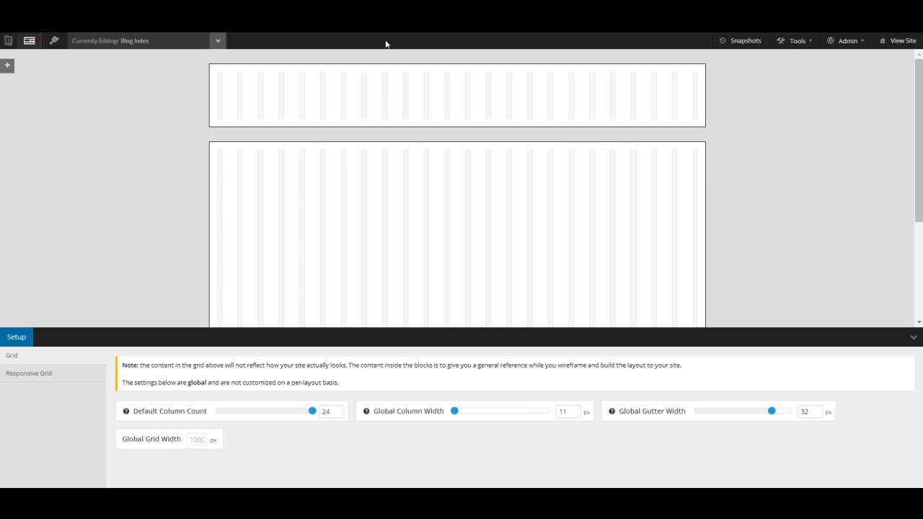
scroll(454, 196, "down", 3)
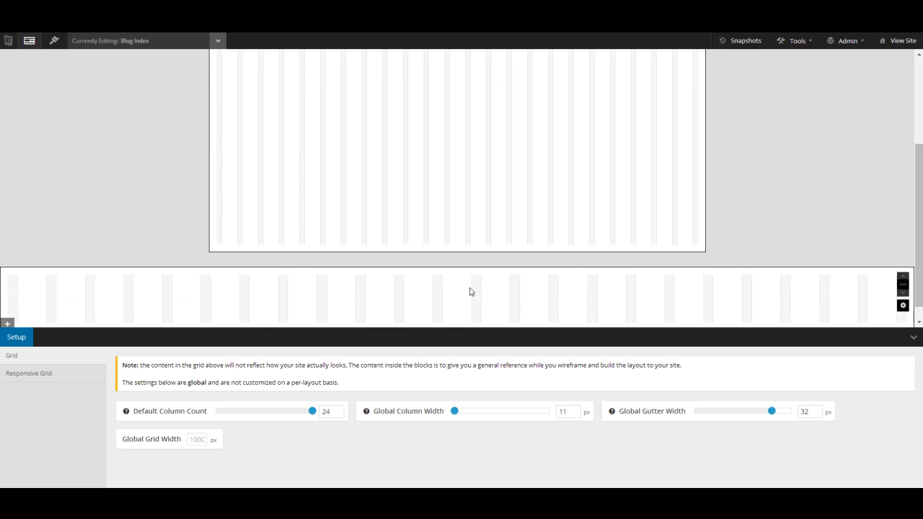
scroll(402, 299, "down", 1)
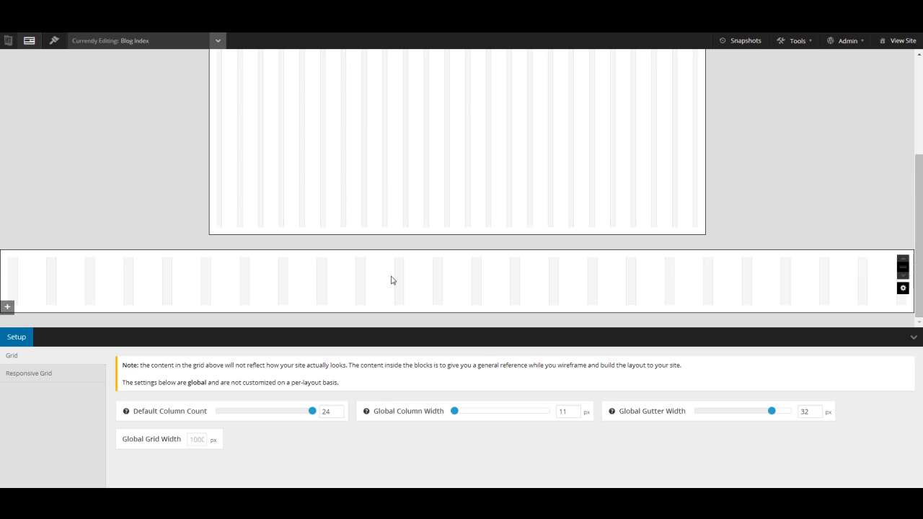
right_click(391, 280)
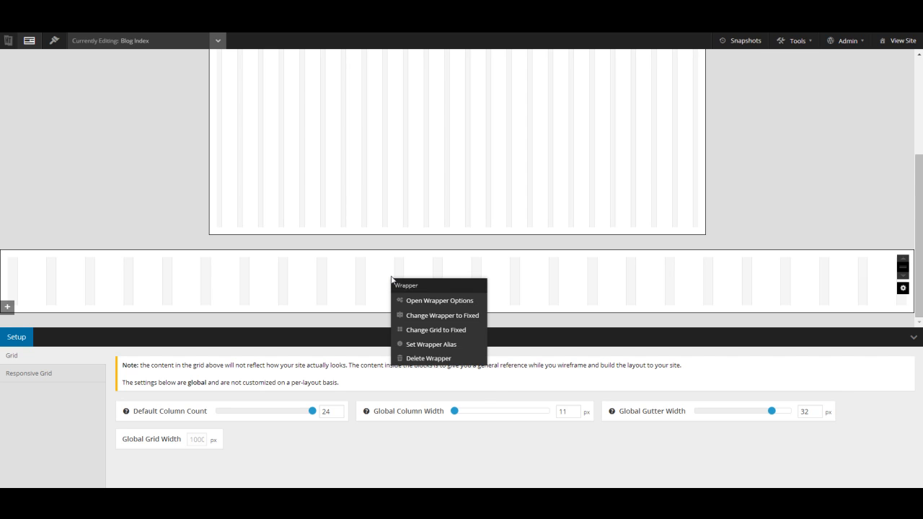
left_click(466, 348)
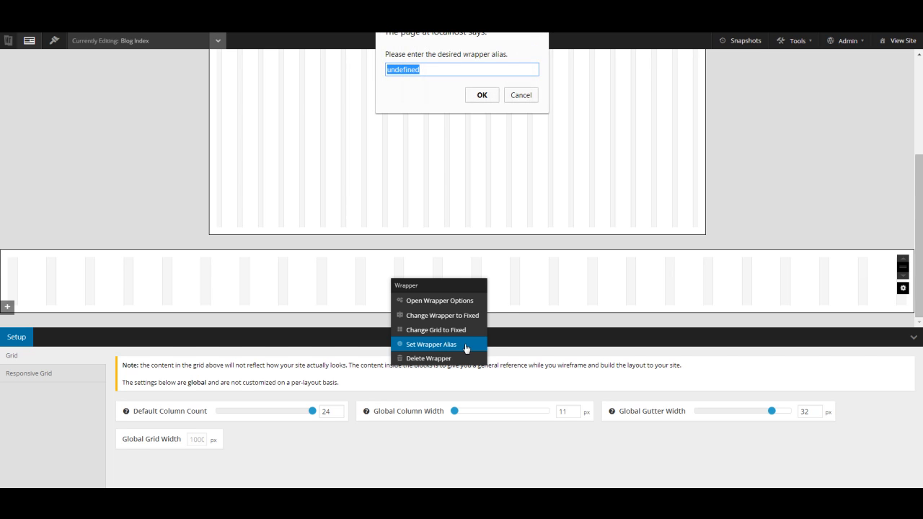
type("Footer")
key("Return")
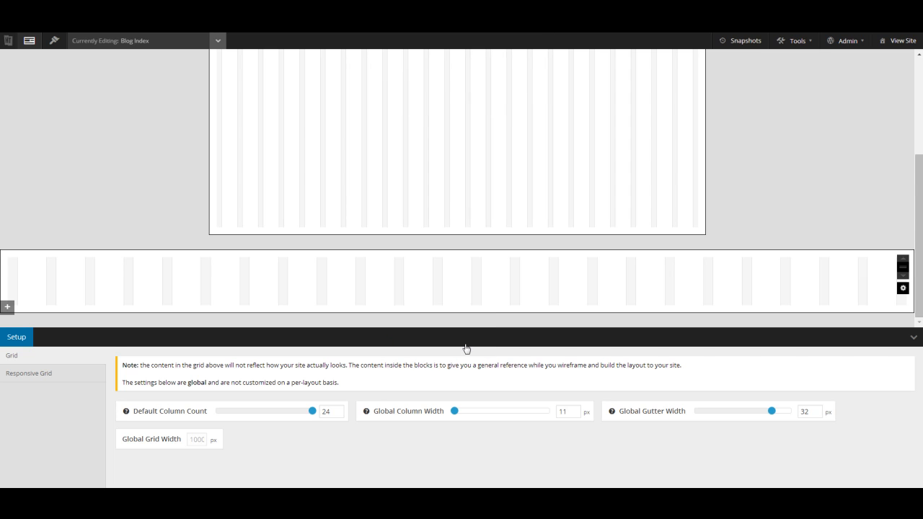
Open the footer wrapper's options and examine its grid and margin, responsive, and mirroring and configuration settings
scroll(425, 289, "up", 2)
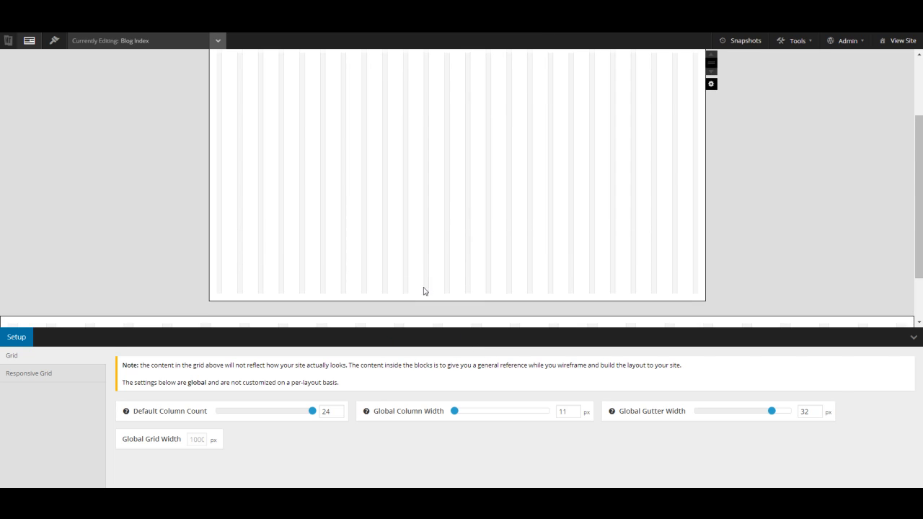
scroll(407, 295, "down", 1)
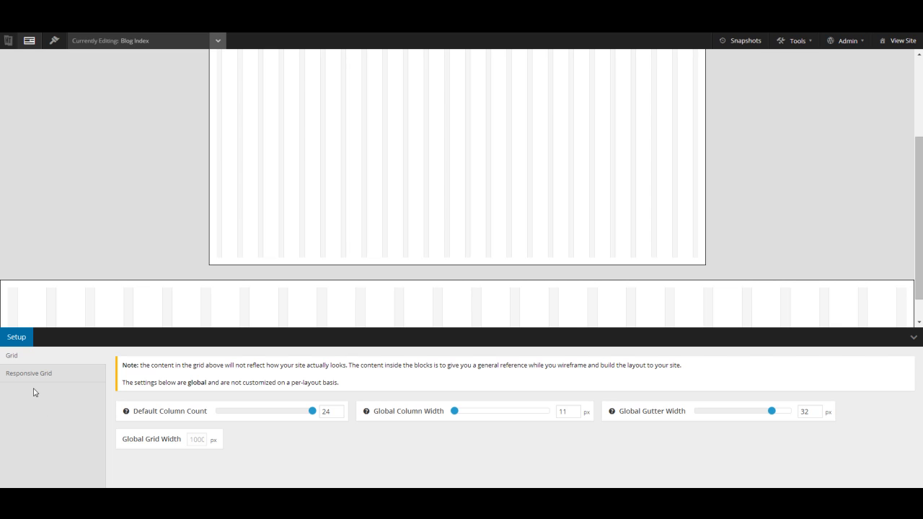
right_click(204, 313)
left_click(290, 343)
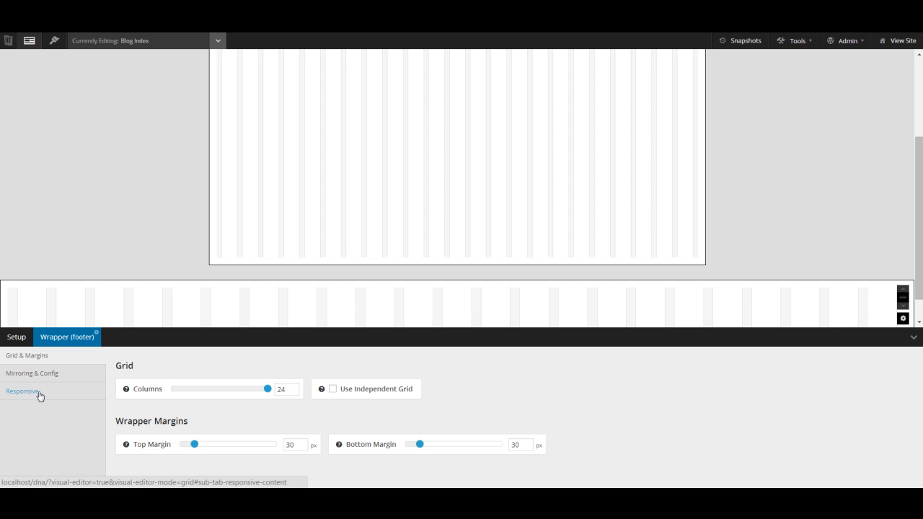
left_click(50, 375)
left_click(56, 391)
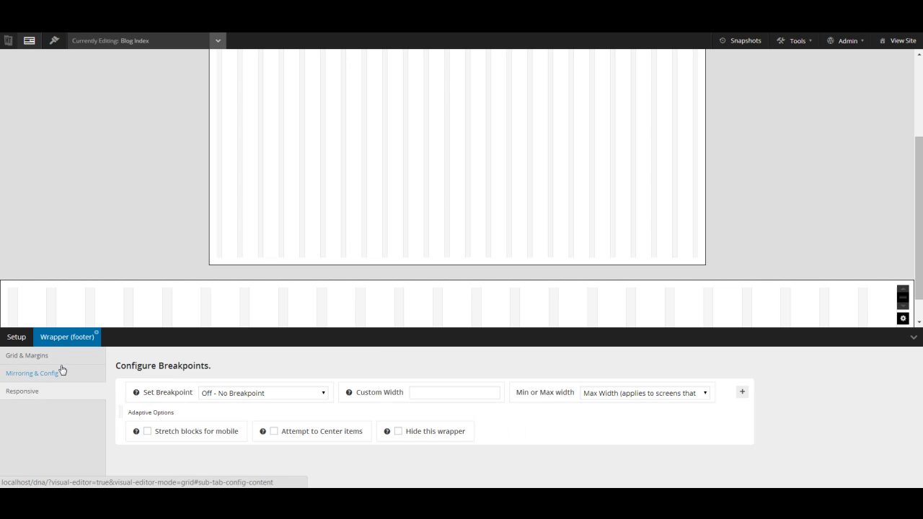
left_click(62, 359)
left_click(60, 378)
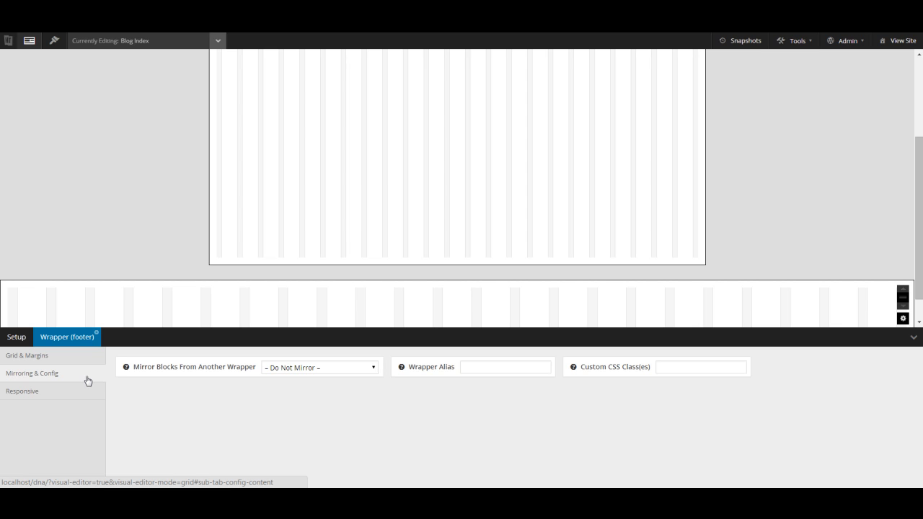
left_click(510, 368)
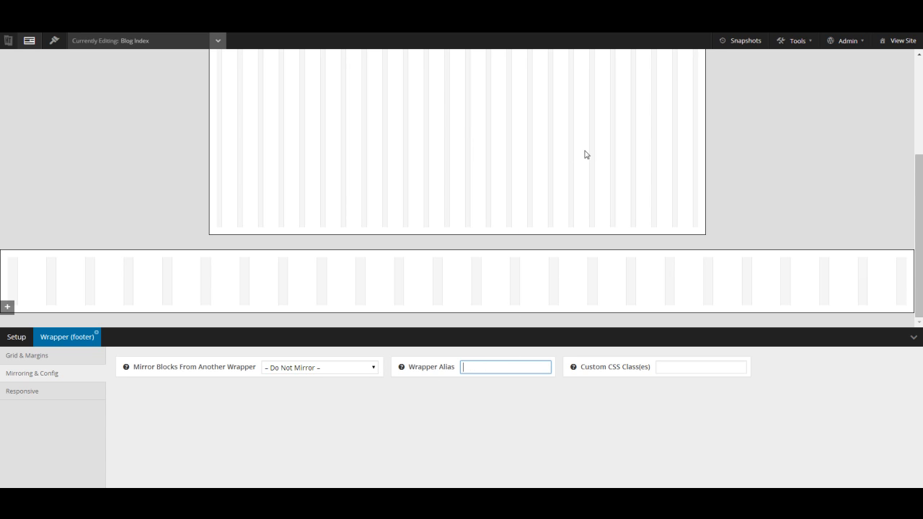
Set the alias of the wrapper above the main one to "header"
scroll(586, 154, "up", 5)
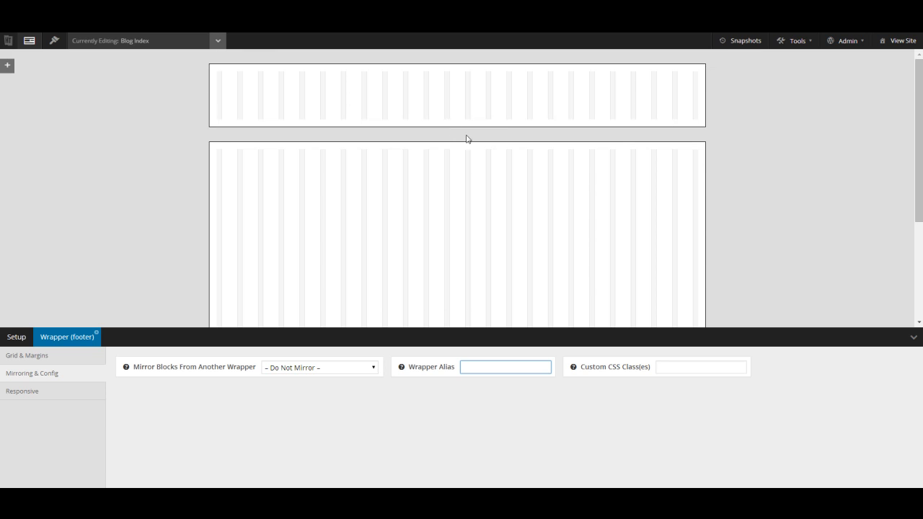
right_click(409, 111)
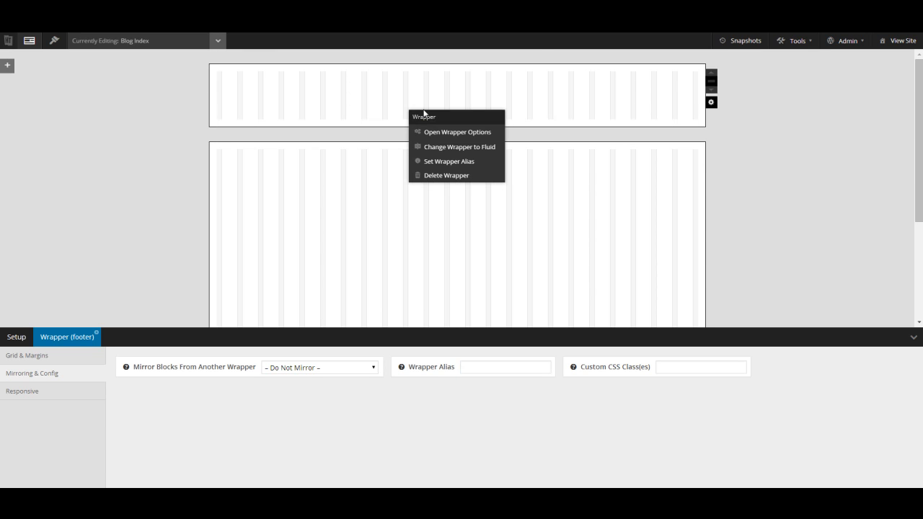
left_click(480, 166)
type("footer")
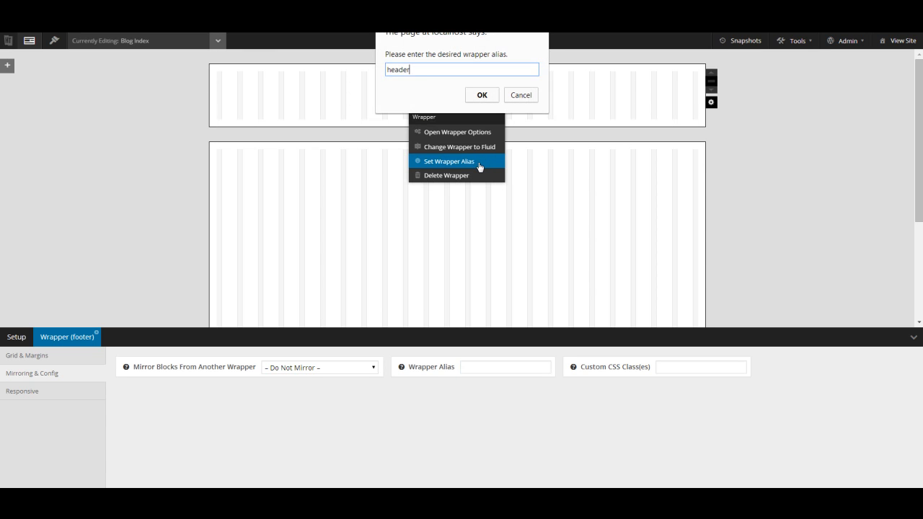
key("Return")
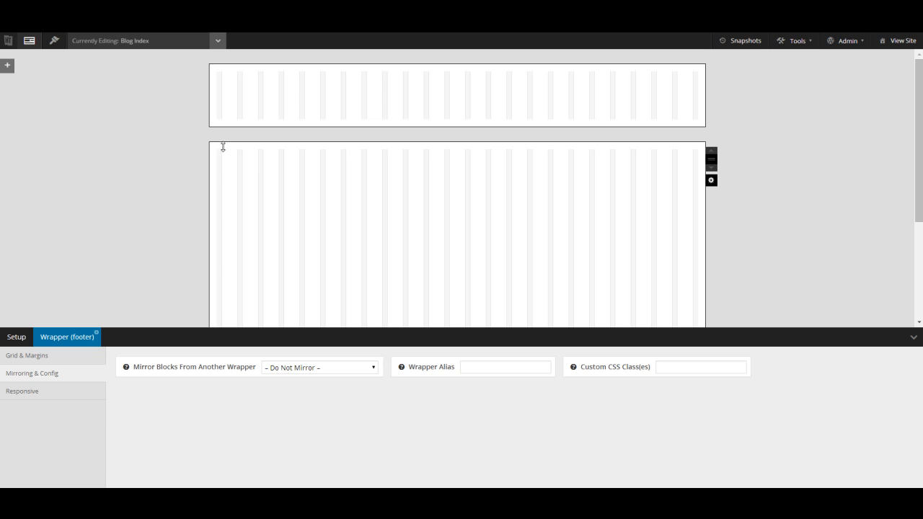
Draw an Image block about 355 px wide and 205 px high in the main wrapper's upper-left area and set its alias to "image"
left_click_drag(216, 151, 405, 254)
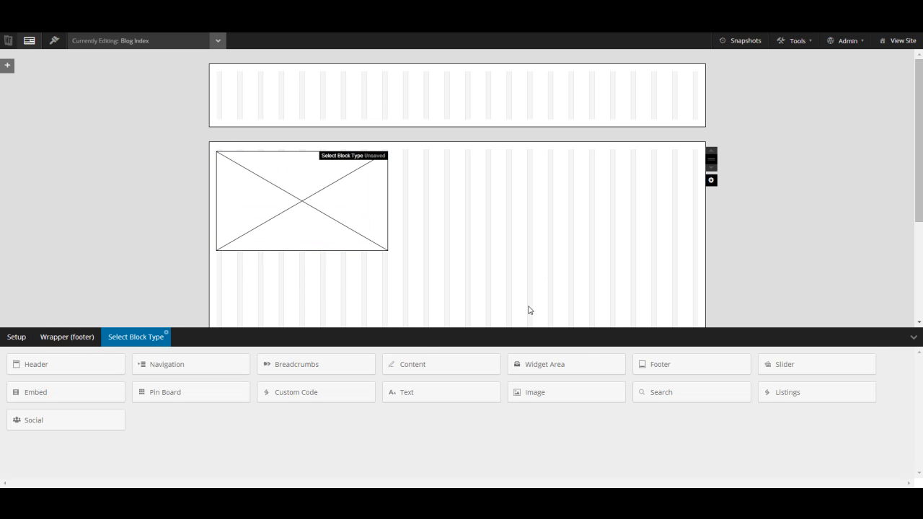
left_click(569, 399)
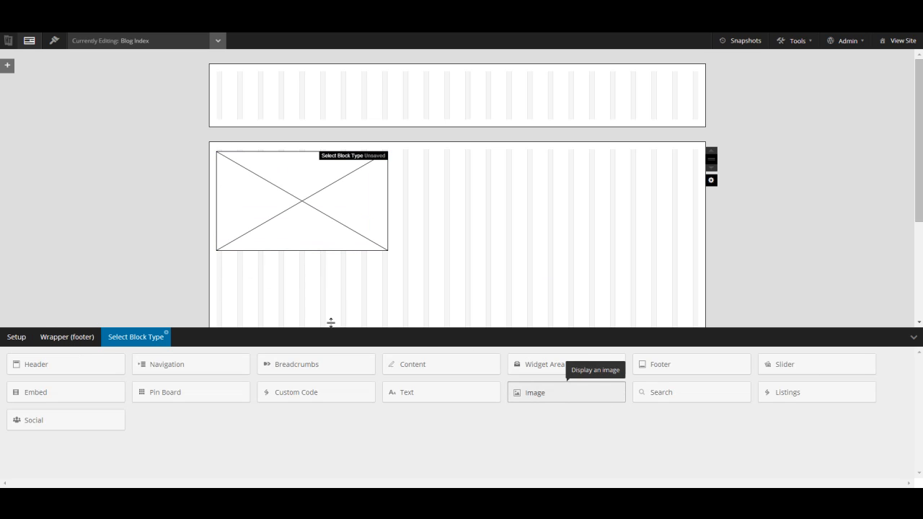
right_click(299, 214)
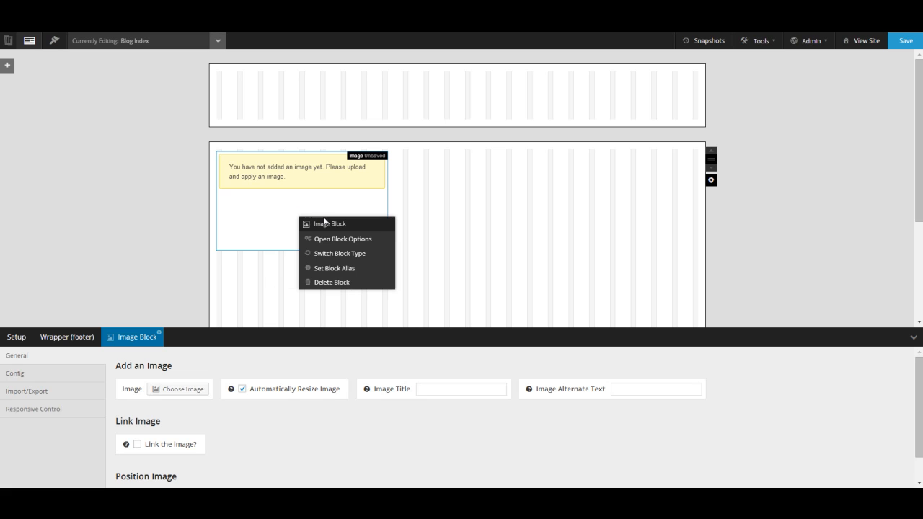
left_click(344, 272)
type("image")
key("Return")
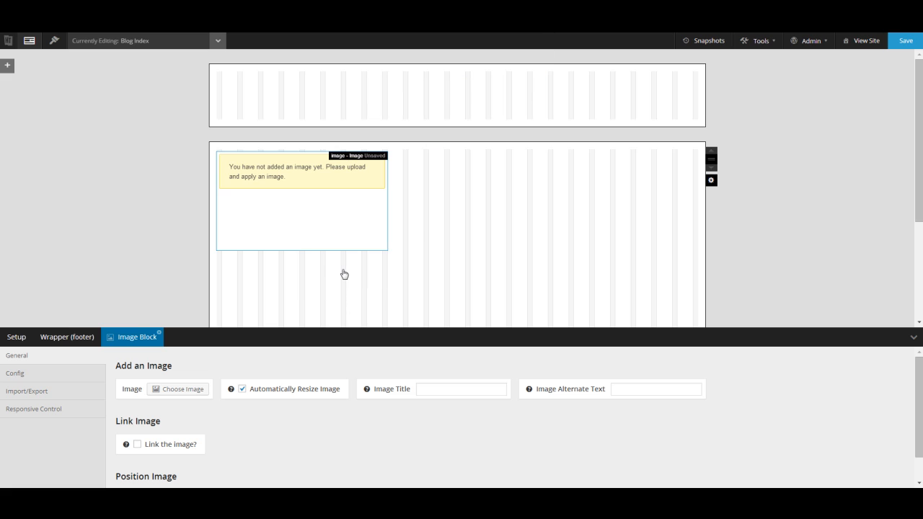
Look through the image block's import/export and config settings, and save the layout
left_click(51, 394)
left_click(32, 373)
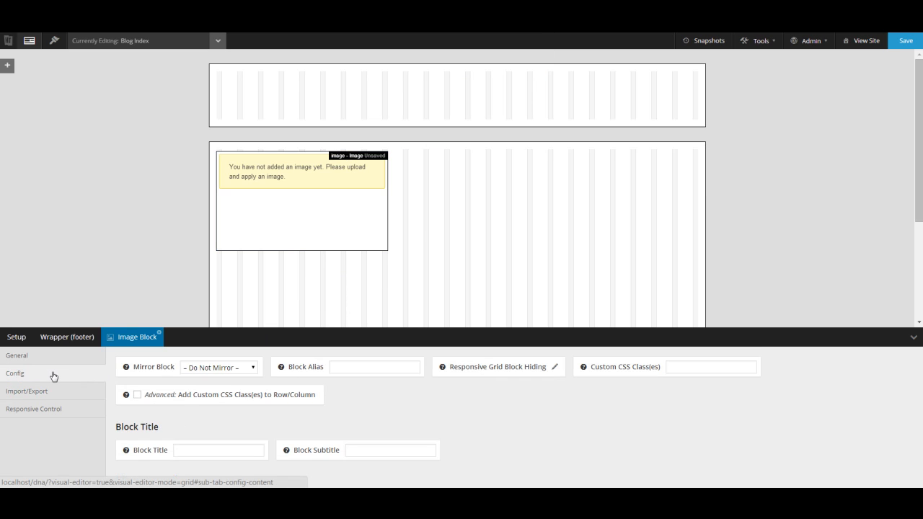
left_click(909, 45)
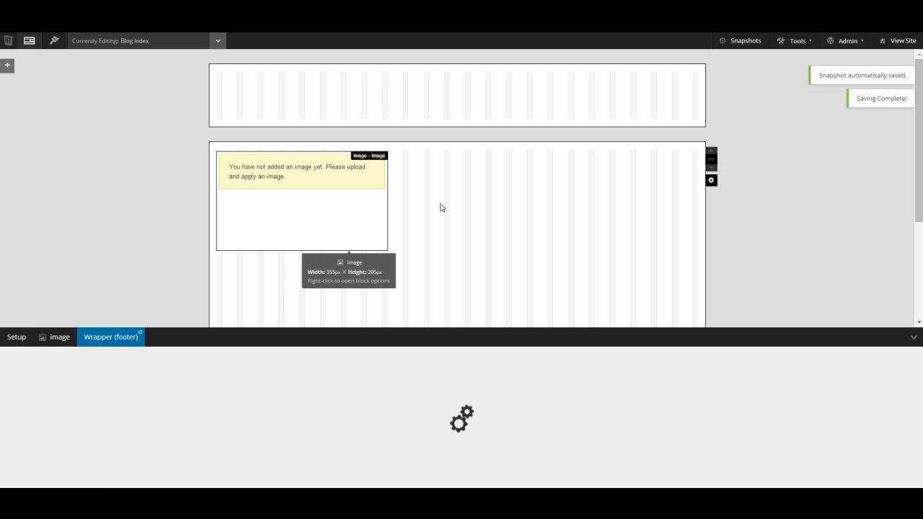
Examine the mirroring and configuration settings of the footer wrapper and of the main wrapper
left_click(46, 374)
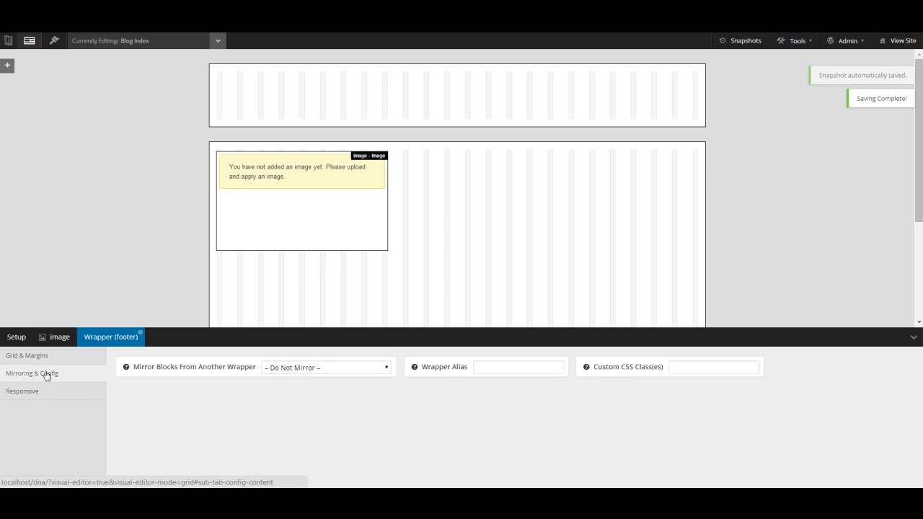
scroll(416, 215, "down", 2)
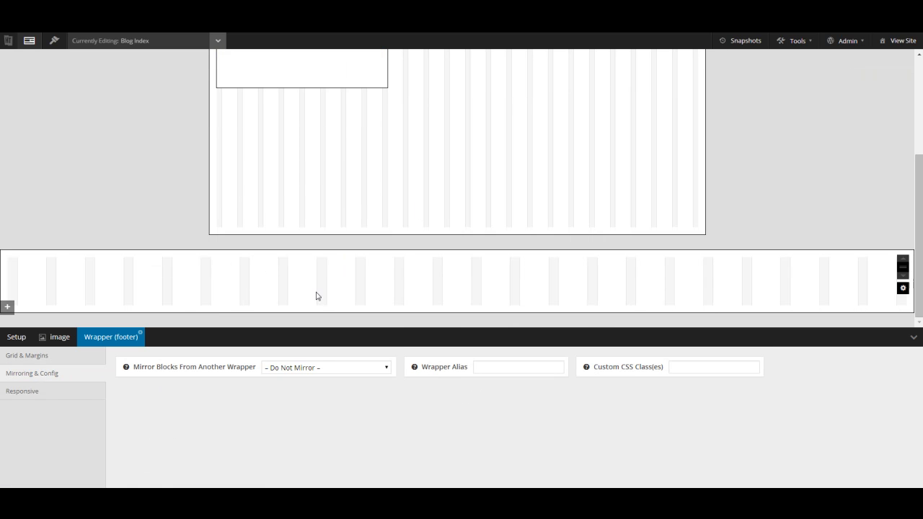
right_click(274, 288)
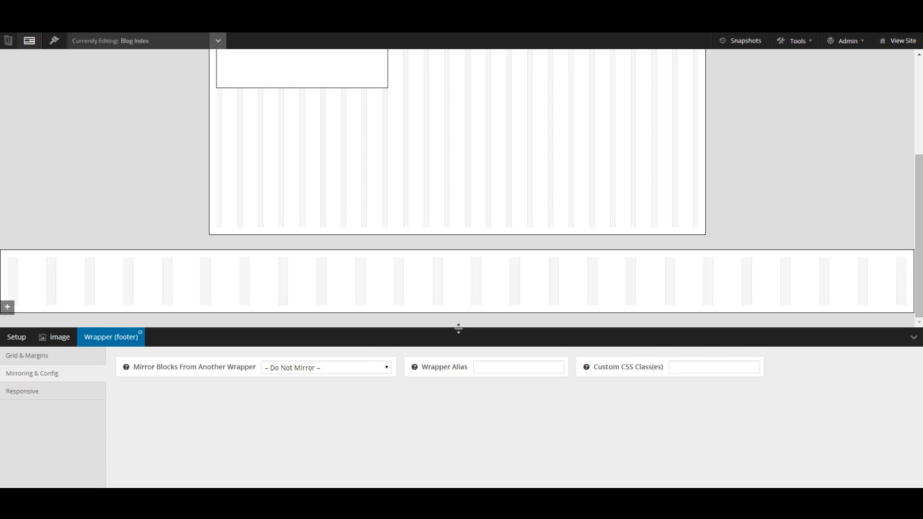
scroll(456, 202, "up", 2)
right_click(456, 208)
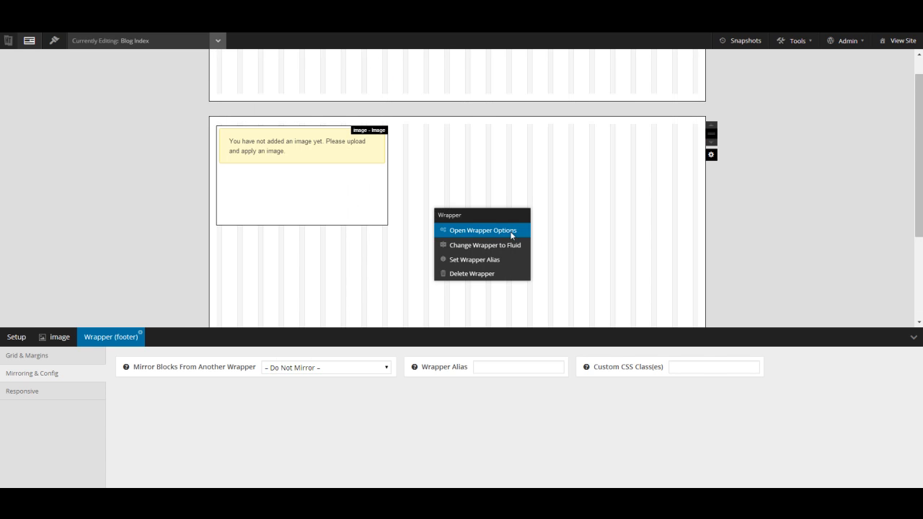
left_click(511, 231)
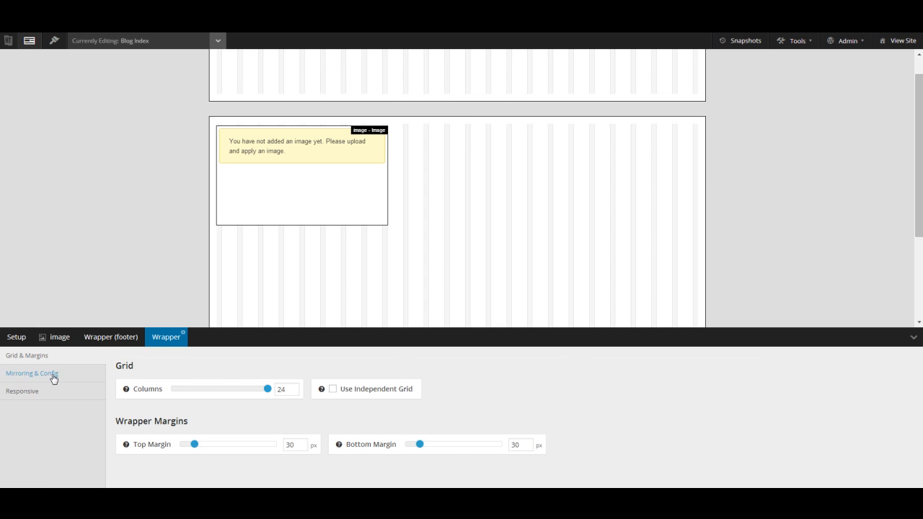
left_click(52, 379)
scroll(477, 289, "up", 1)
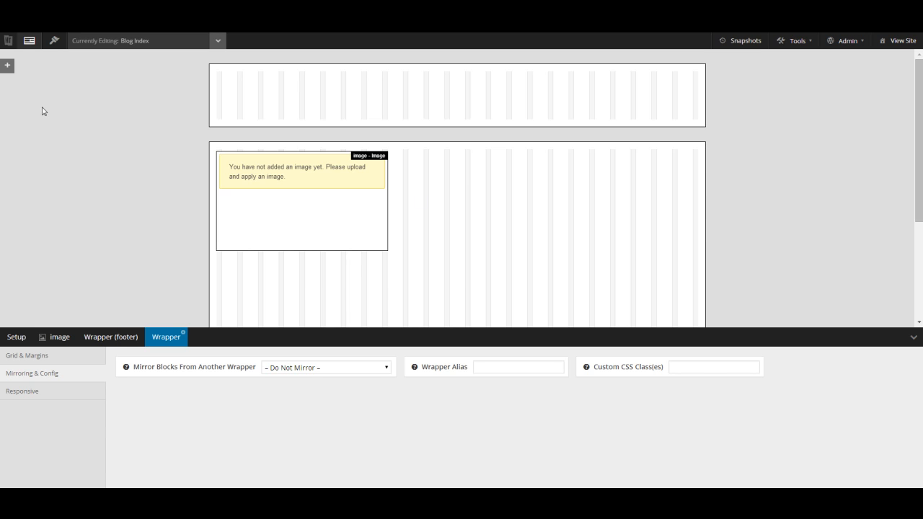
Delete the image block from the main wrapper
right_click(287, 182)
left_click(325, 256)
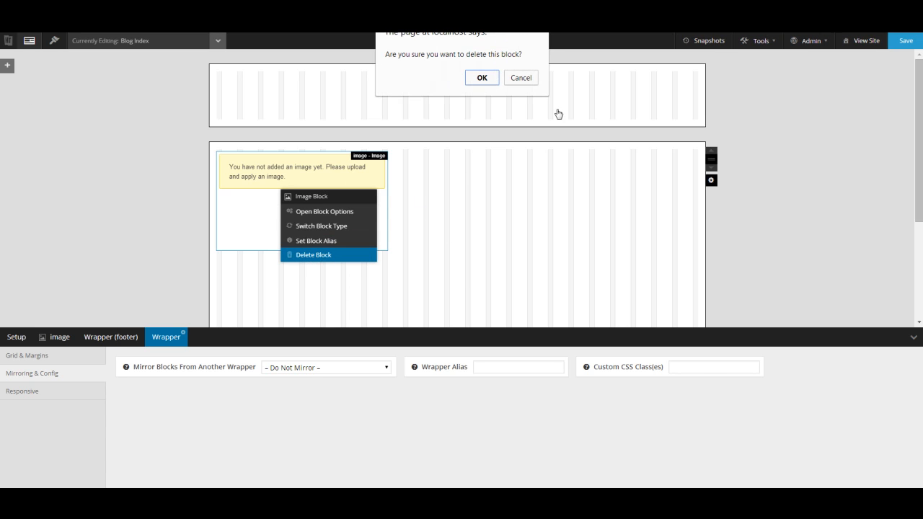
left_click(485, 78)
Delete the main wrapper and the full-width wrapper below it
right_click(405, 224)
left_click(457, 290)
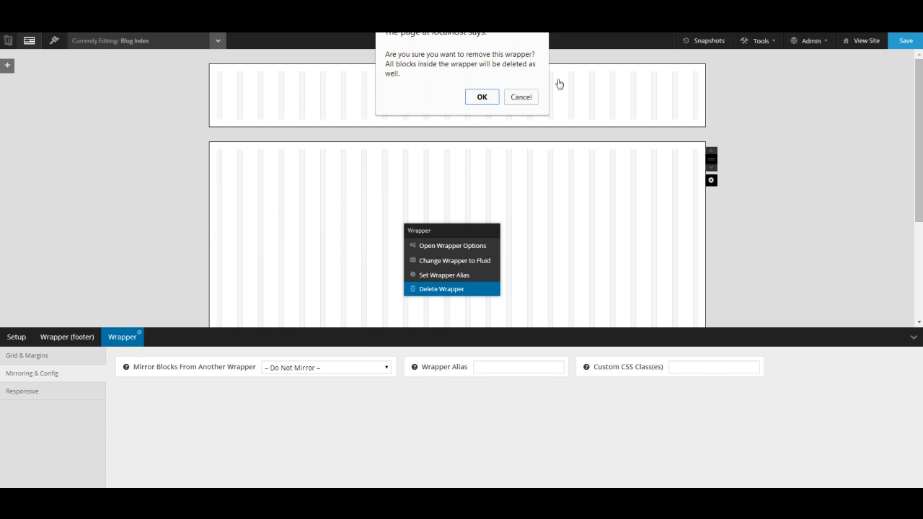
left_click(480, 95)
right_click(402, 181)
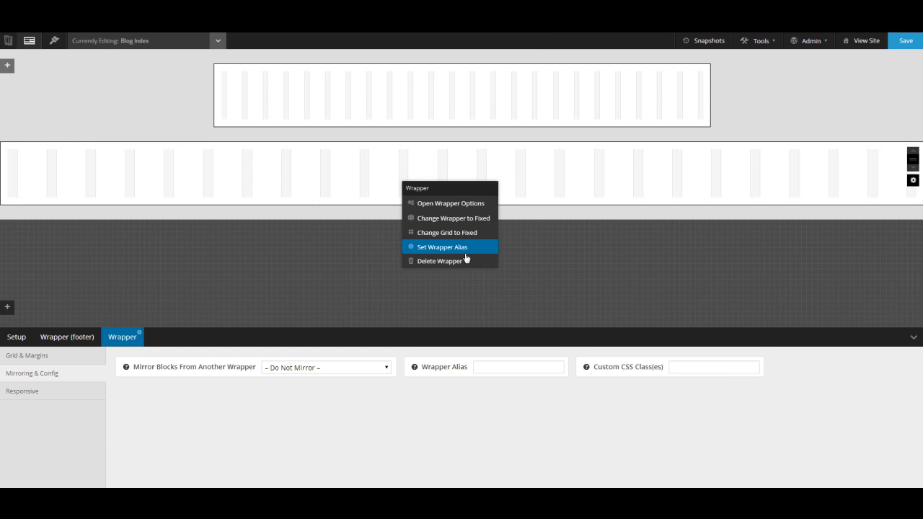
left_click(468, 261)
left_click(481, 96)
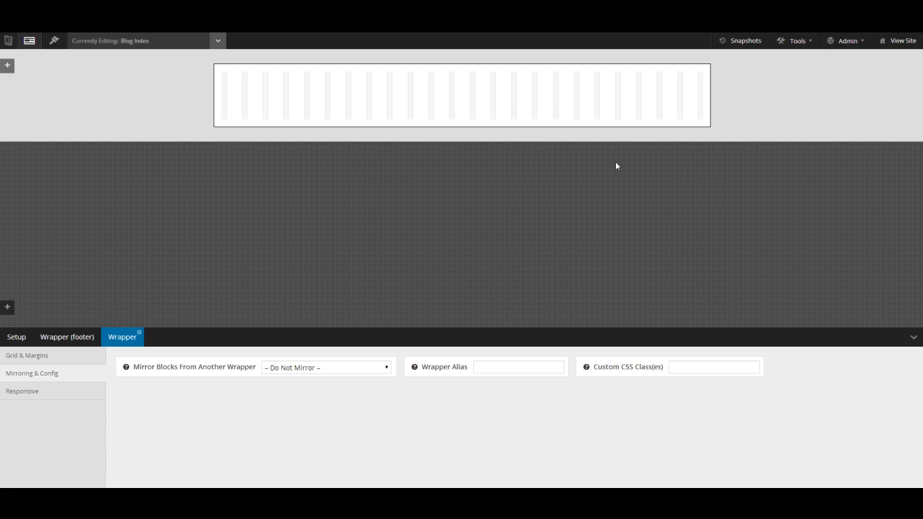
Roll the layout back to the snapshot dated 20/6/2014 20:44:18
left_click(738, 44)
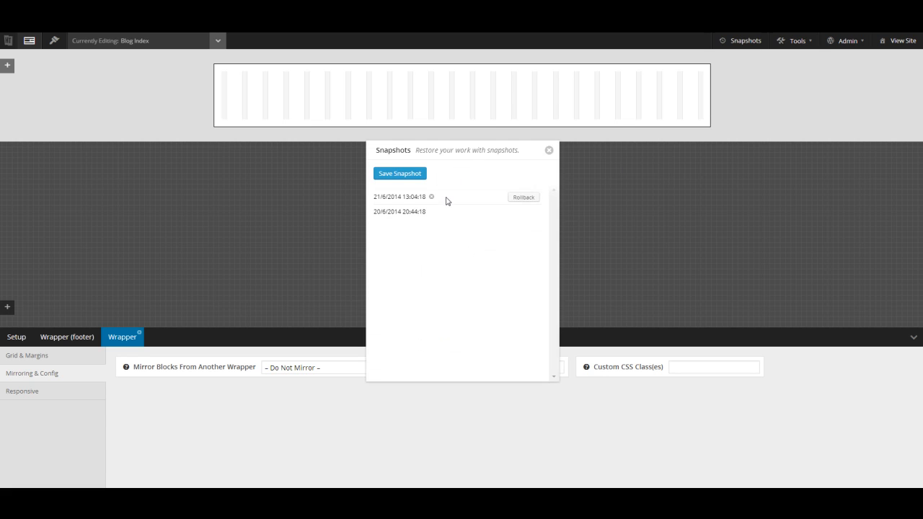
mouse_move(422, 215)
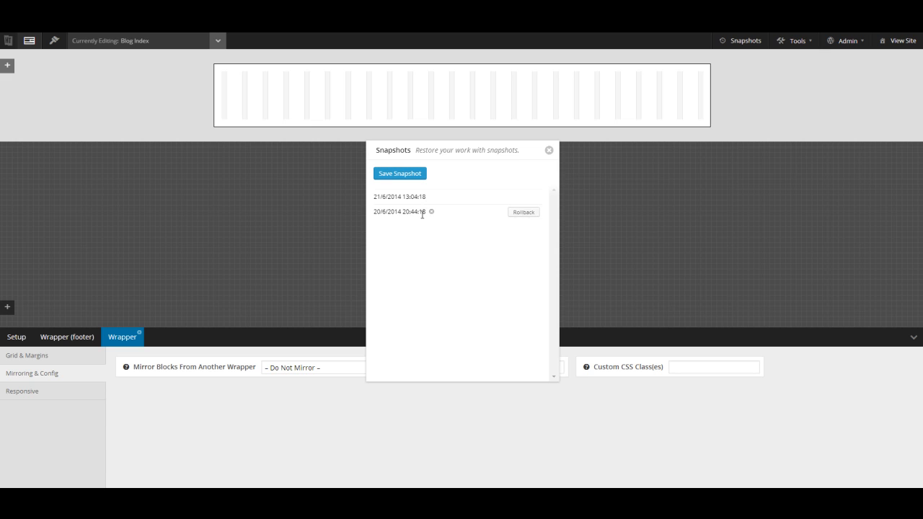
left_click(524, 214)
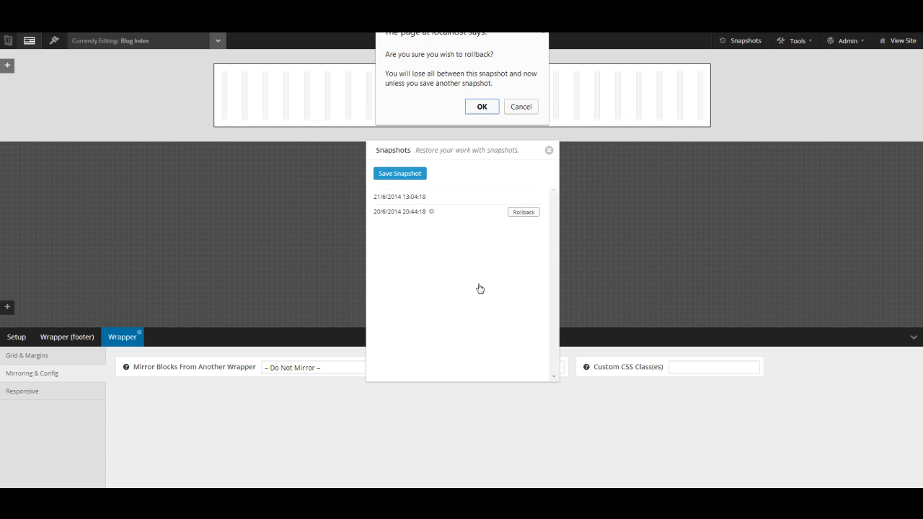
left_click(481, 109)
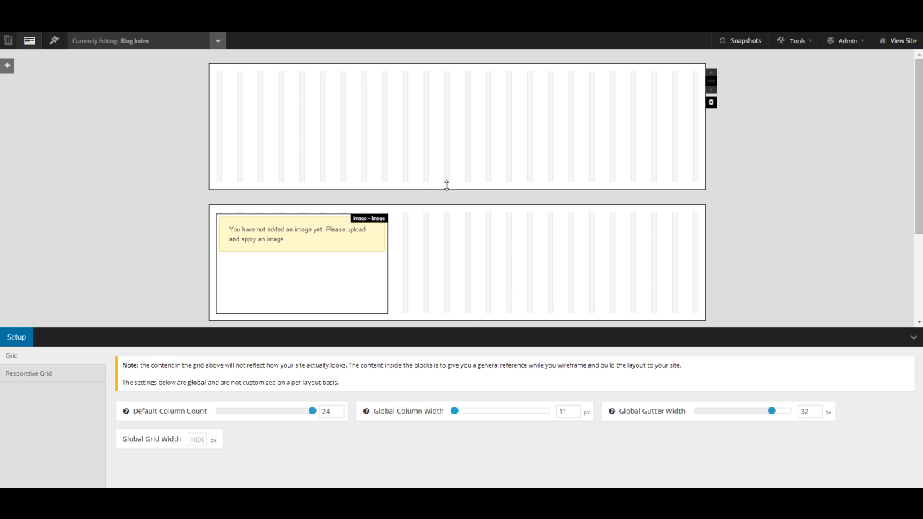
Try to draw two blocks without a chosen type in the full-width footer wrapper
scroll(447, 185, "down", 2)
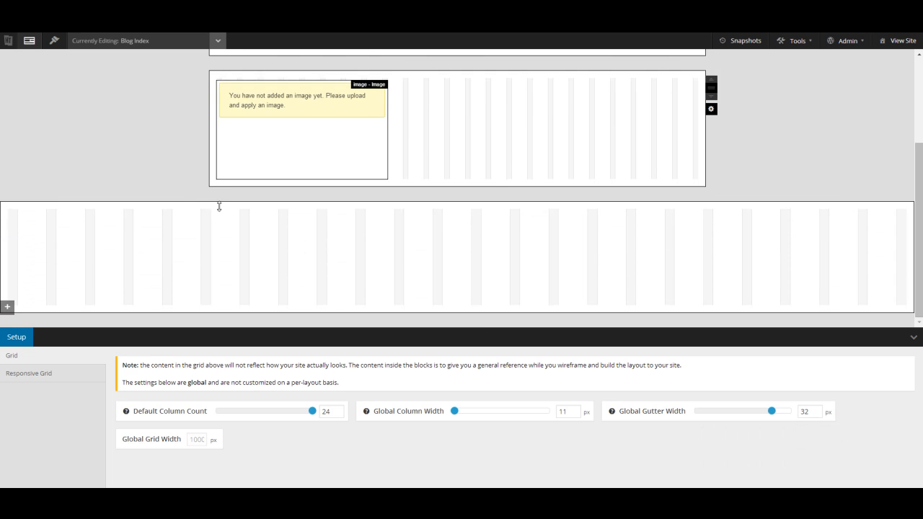
left_click_drag(161, 215, 389, 300)
mouse_move(642, 224)
left_mouse_down()
mouse_move(845, 303)
mouse_move(790, 304)
left_mouse_up()
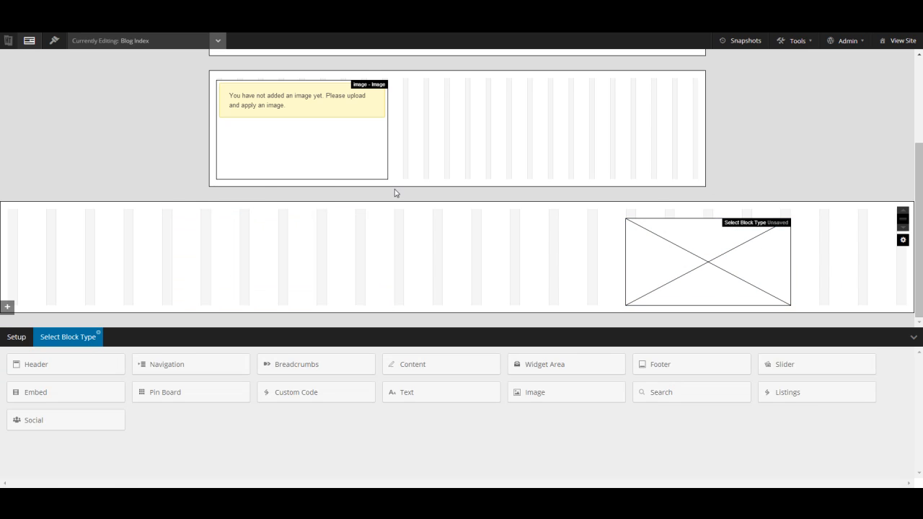
Add a fixed wrapper below the full-width one and draw a Footer block across its full grid width
left_click(9, 308)
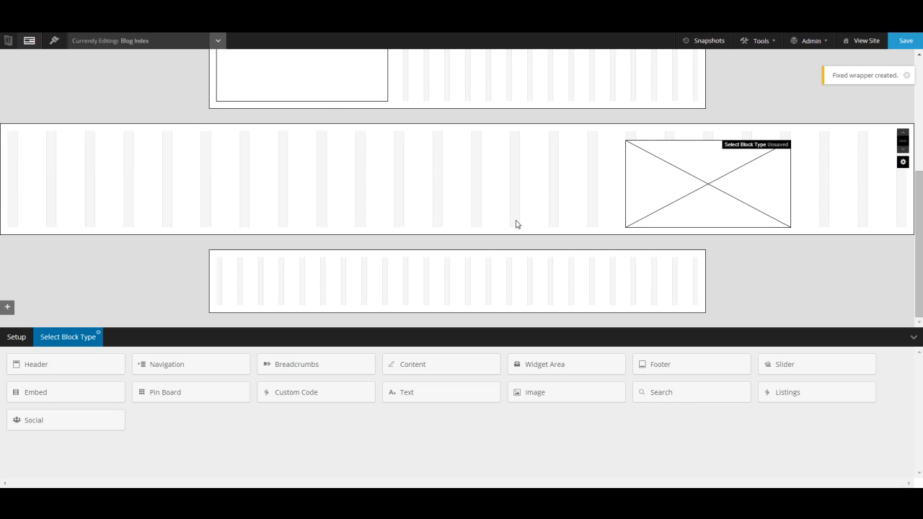
scroll(606, 121, "up", 2)
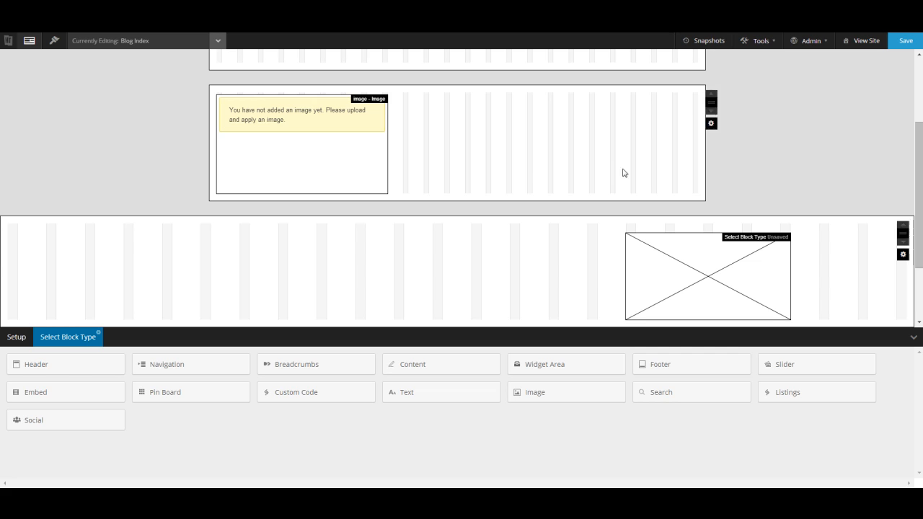
scroll(487, 173, "down", 2)
left_click_drag(221, 265, 717, 309)
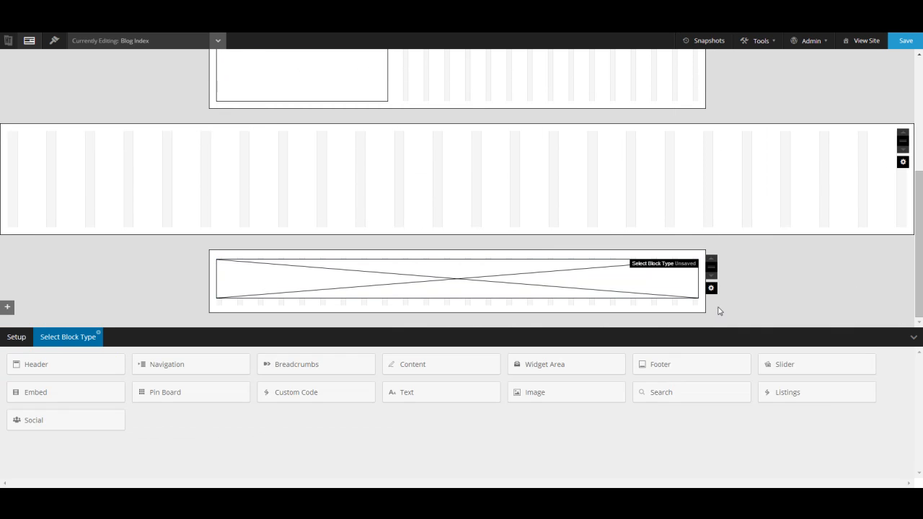
left_click(683, 370)
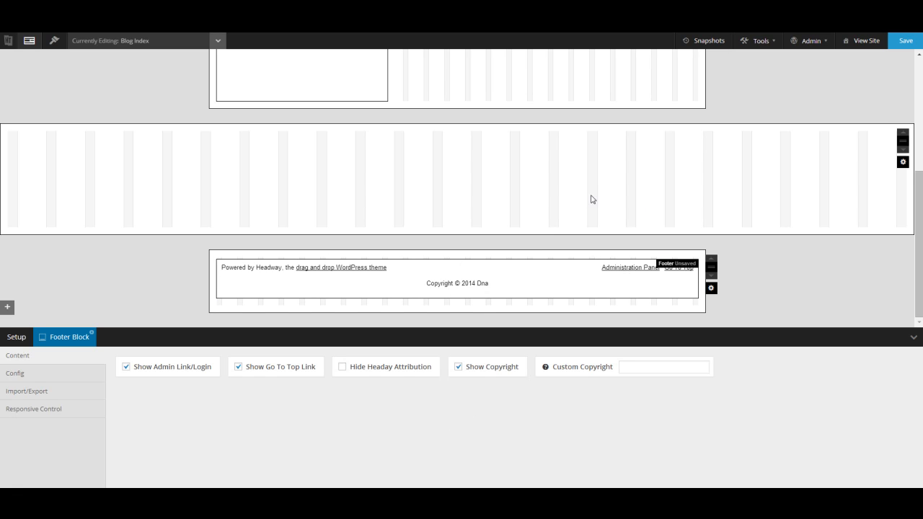
Save a snapshot of the layout with the description "This is my snap shot" and close the snapshots window
scroll(592, 199, "up", 3)
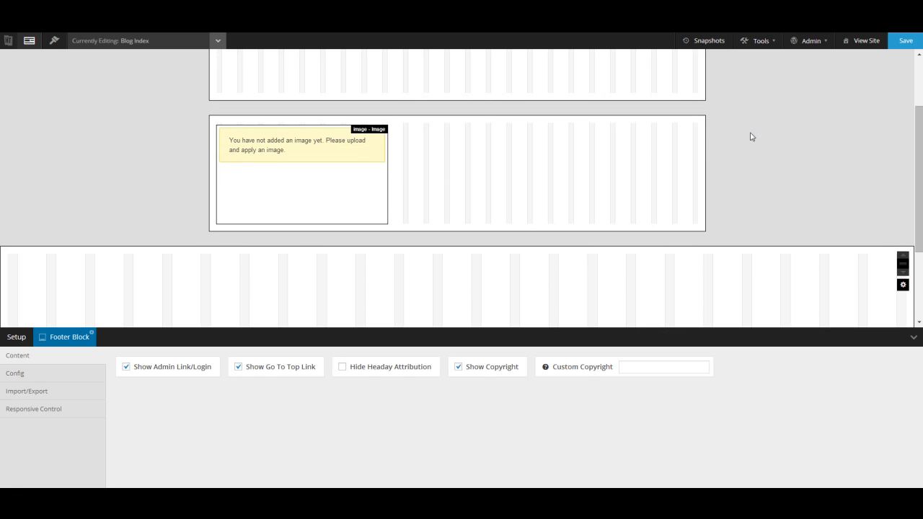
scroll(751, 136, "up", 1)
left_click(702, 42)
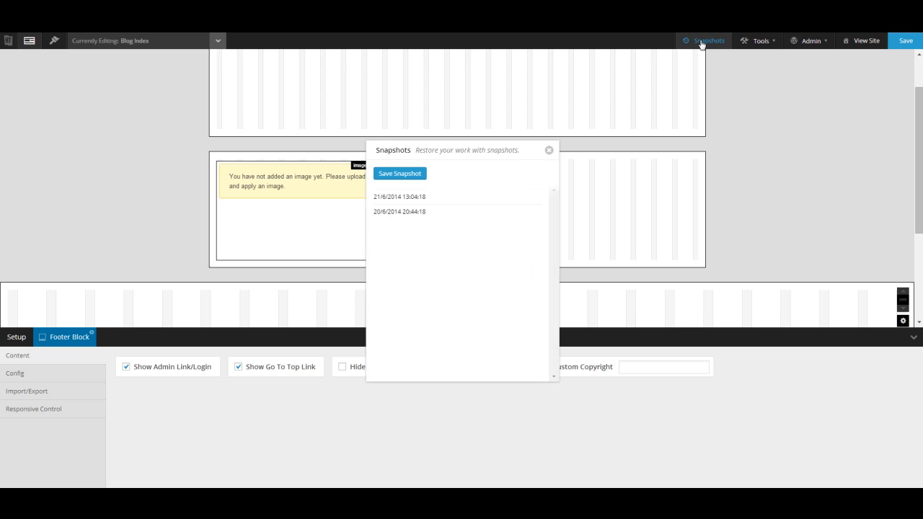
left_click(405, 175)
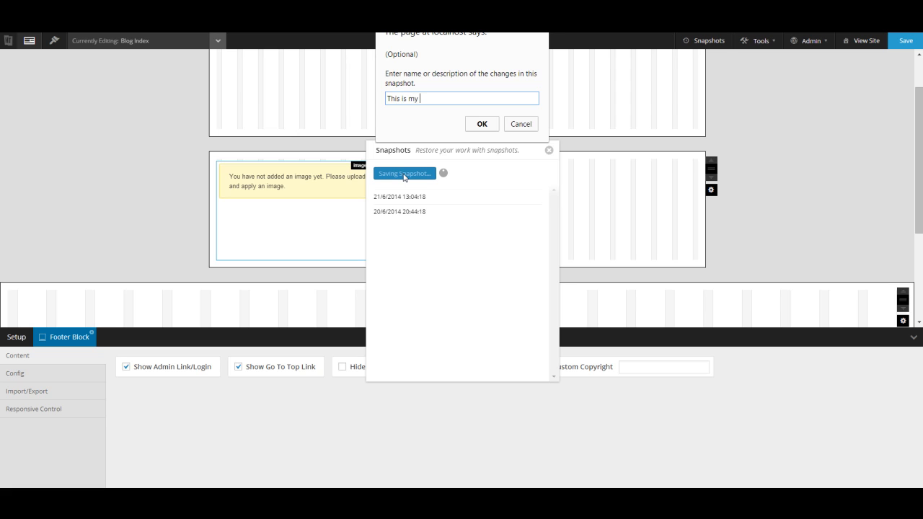
type("This is my snap shot")
key("Return")
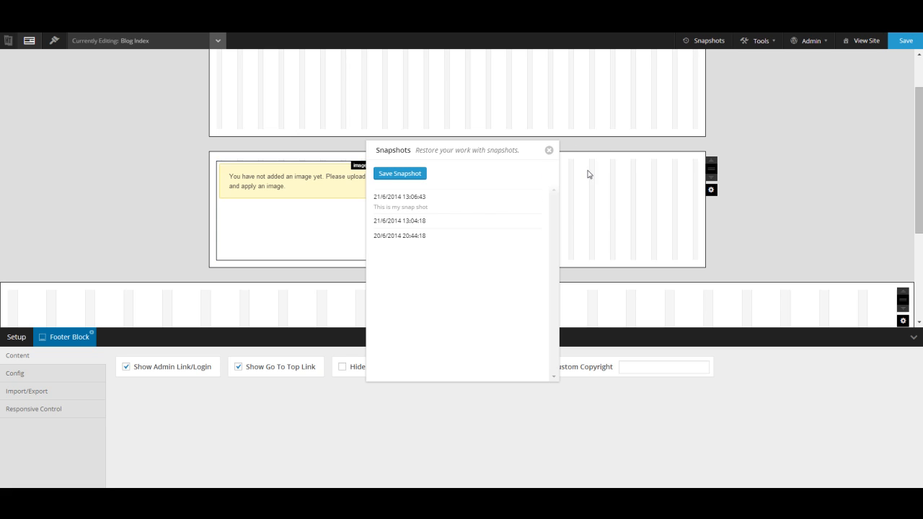
left_click(549, 150)
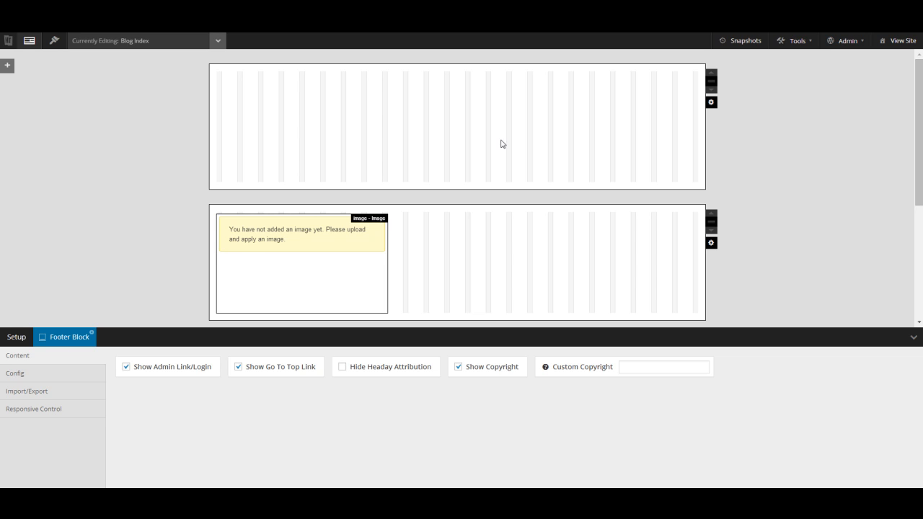
Draw a Content block inside the empty top wrapper and delete it again
left_click_drag(298, 132, 628, 185)
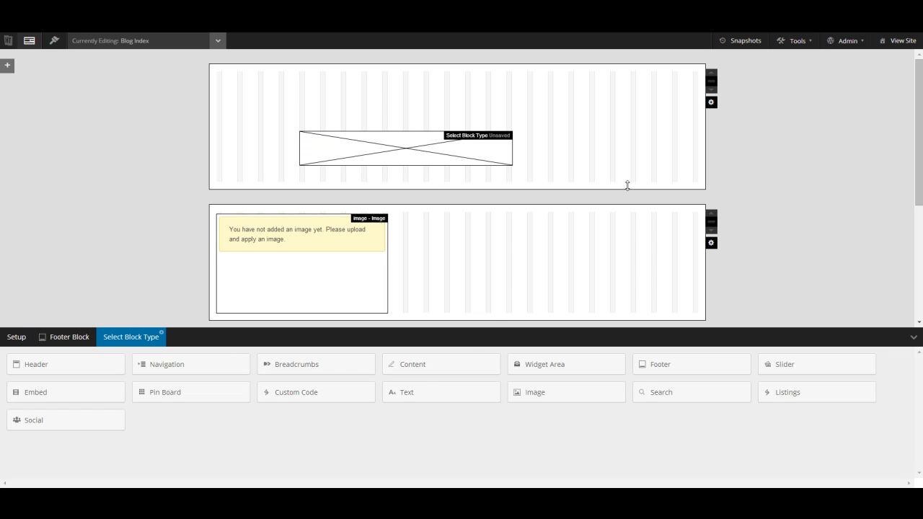
left_click(427, 375)
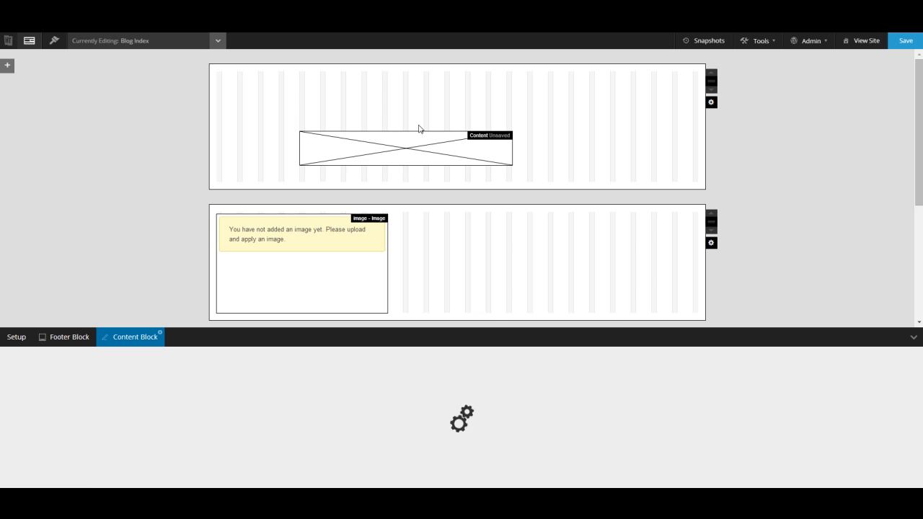
right_click(386, 146)
left_click(442, 215)
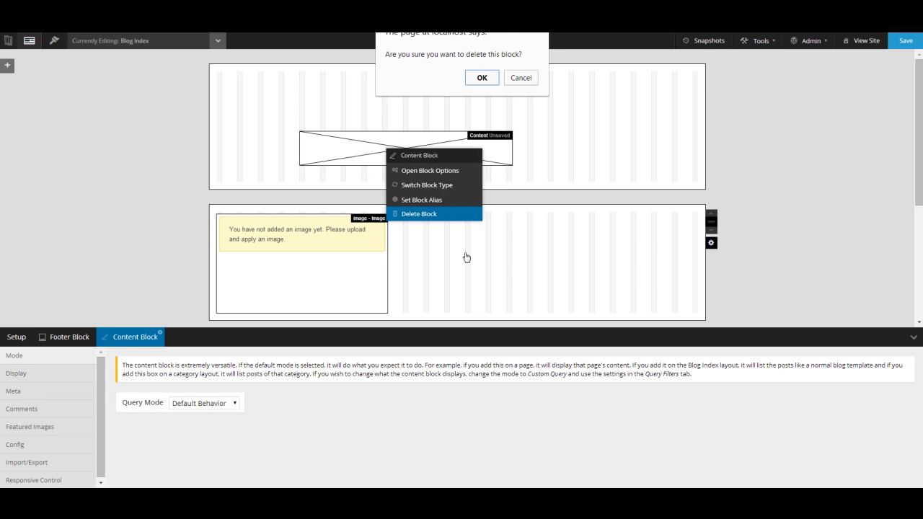
left_click(482, 78)
Draw a block without a chosen type beside the Image block in the second wrapper and delete it
left_click_drag(466, 222, 666, 331)
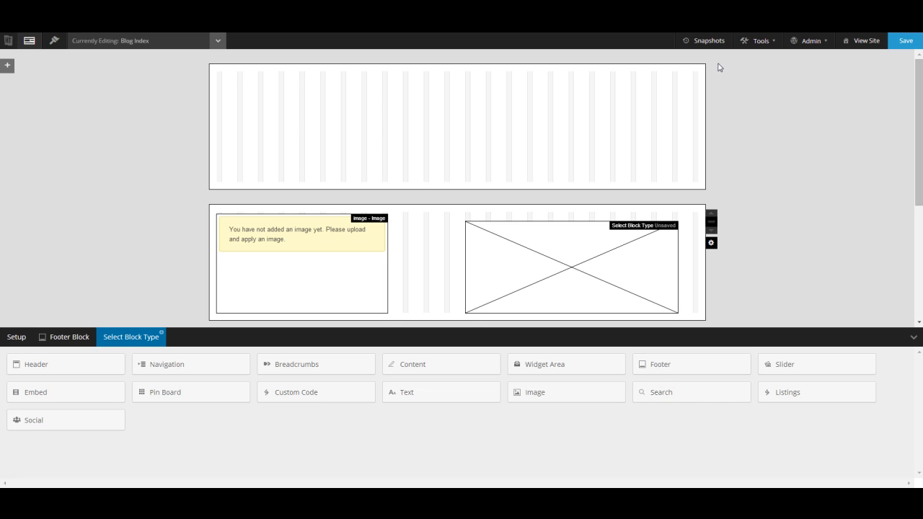
right_click(555, 258)
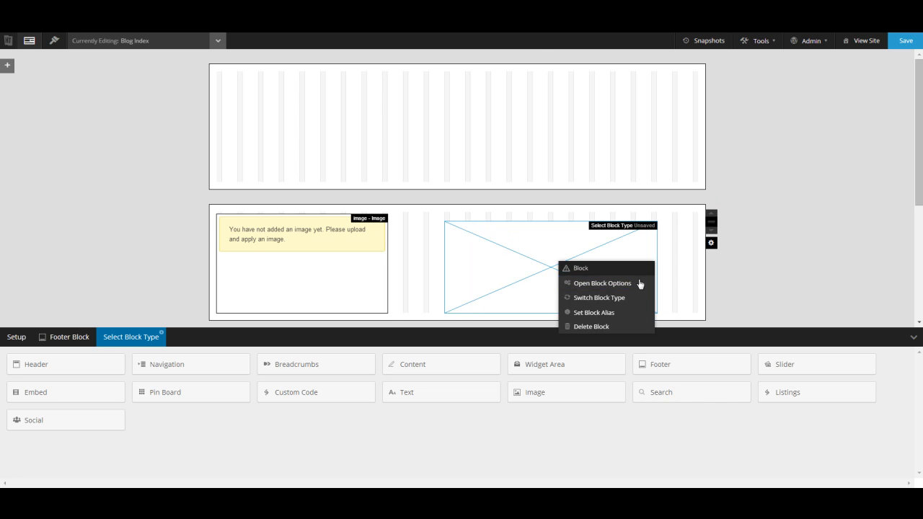
left_click(606, 328)
left_click(482, 78)
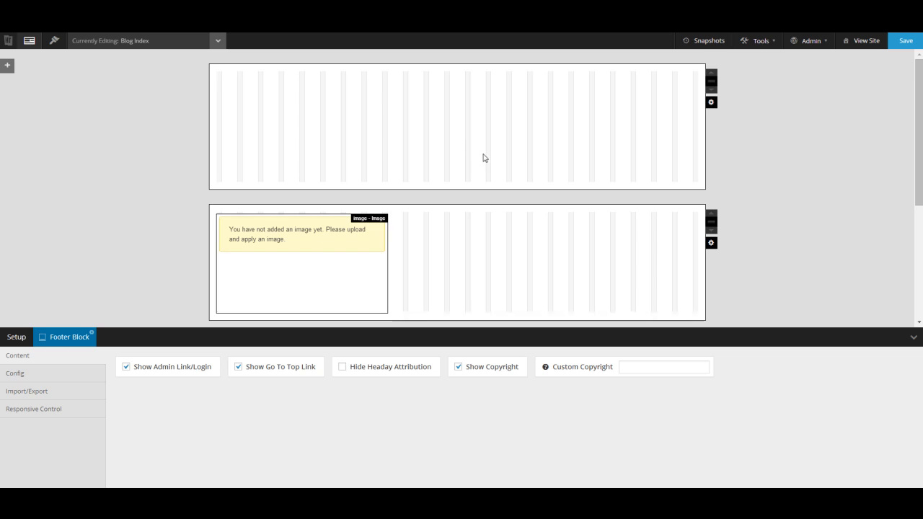
Look over the layout's wrappers and the Footer block's responsive control, import/export and config options
scroll(491, 162, "down", 3)
scroll(501, 163, "up", 3)
scroll(556, 143, "down", 3)
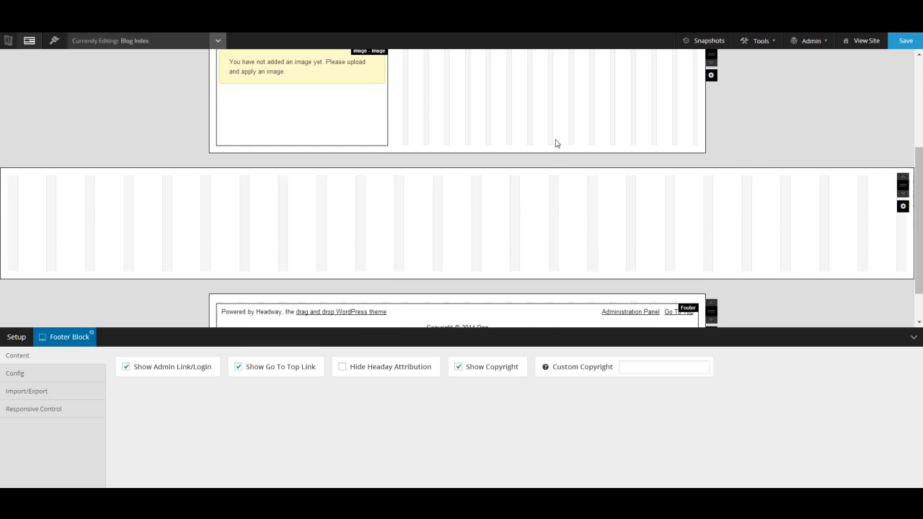
scroll(554, 142, "up", 3)
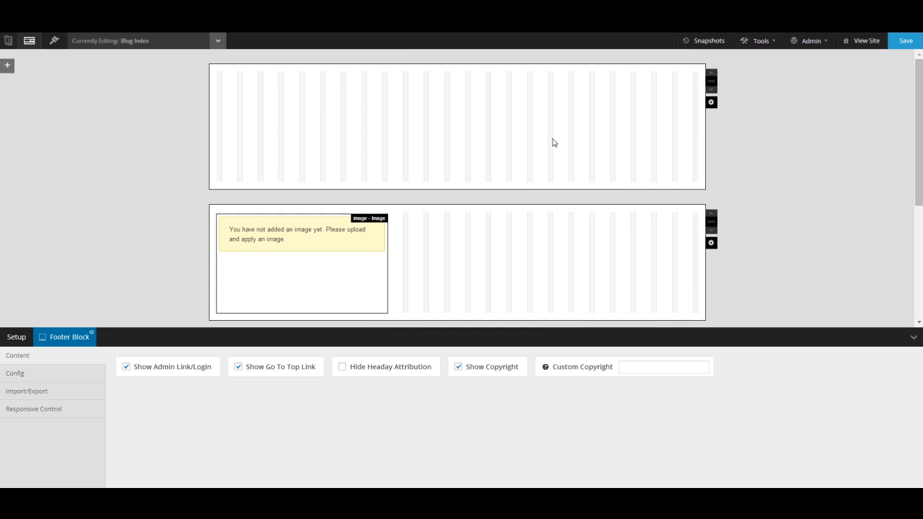
left_click(51, 409)
left_click(40, 392)
left_click(45, 374)
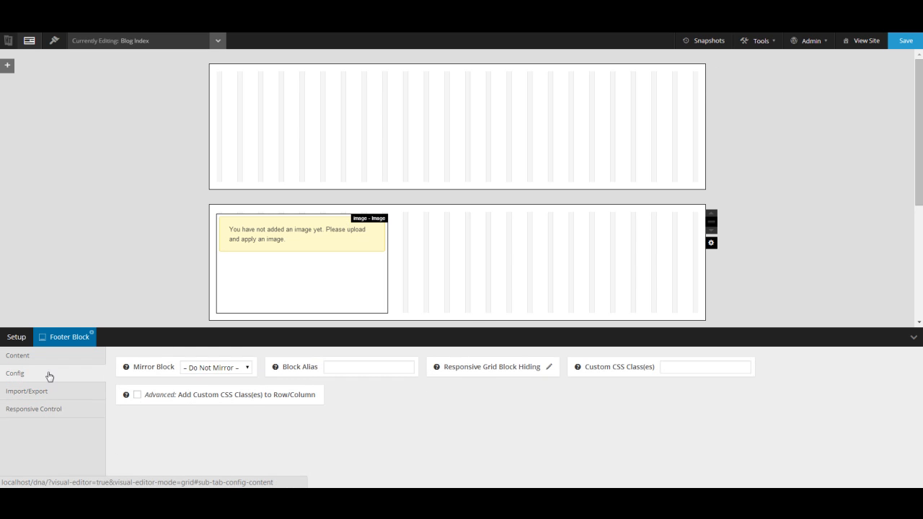
Draw a Search block in the top wrapper, size it to 1000 px wide with 100 px minimum height, and save
left_click_drag(218, 75, 516, 174)
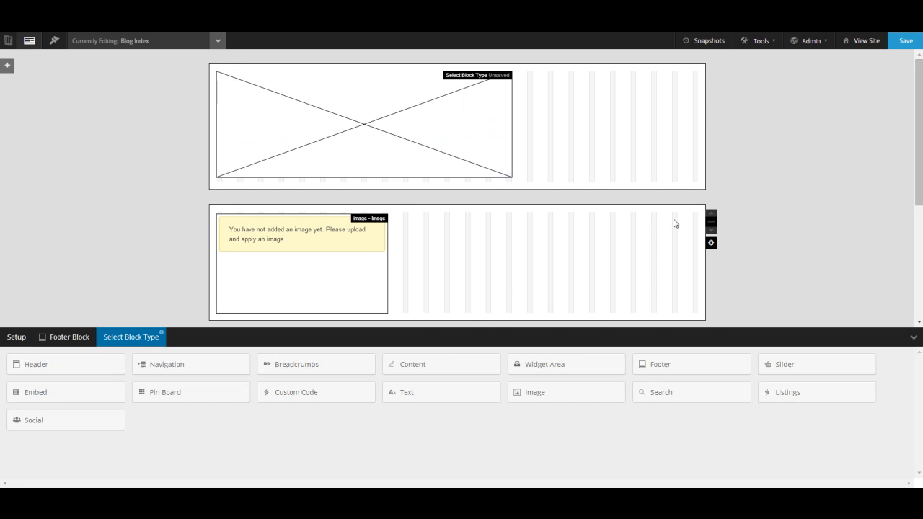
left_click(674, 393)
left_click_drag(439, 176, 432, 126)
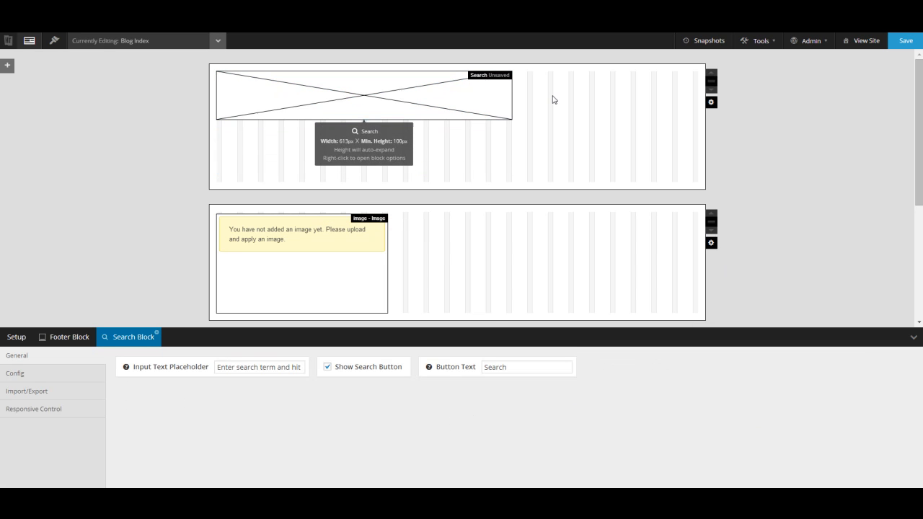
left_click_drag(671, 115, 699, 118)
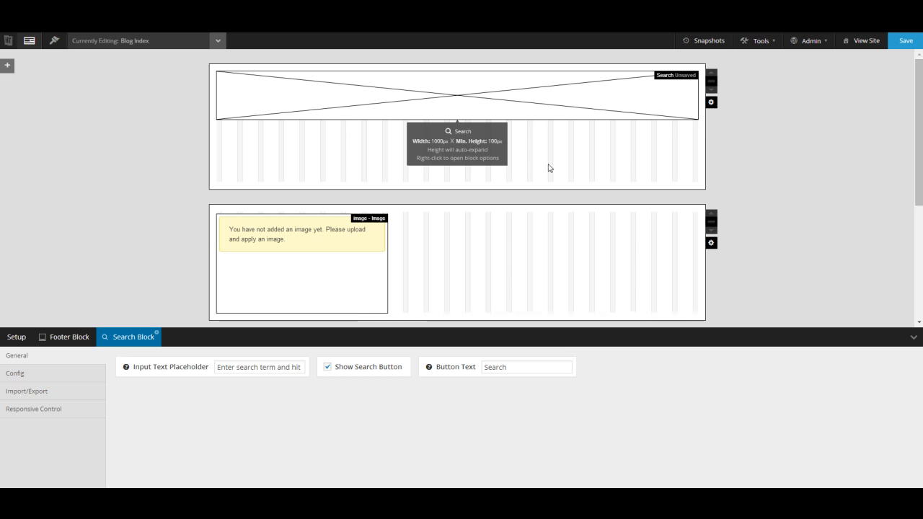
left_click(906, 40)
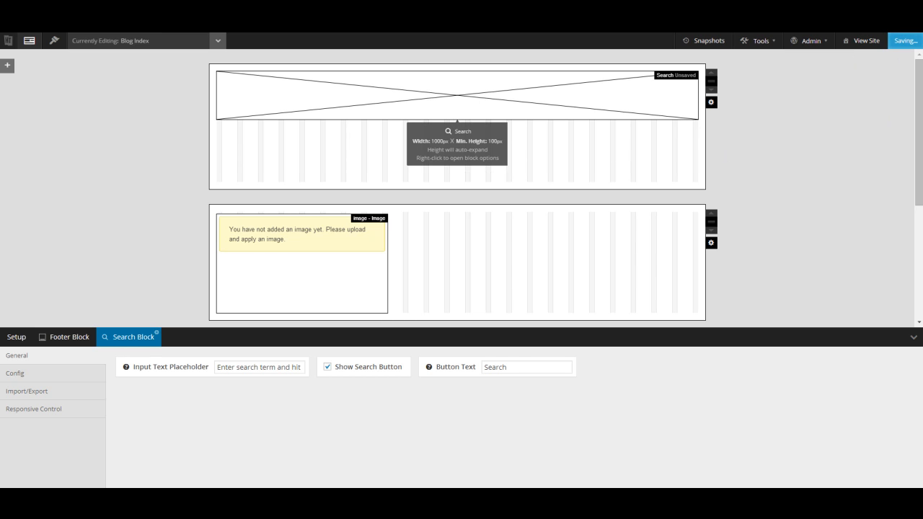
View the live site to check the search field, then return to the grid editor
left_click(901, 41)
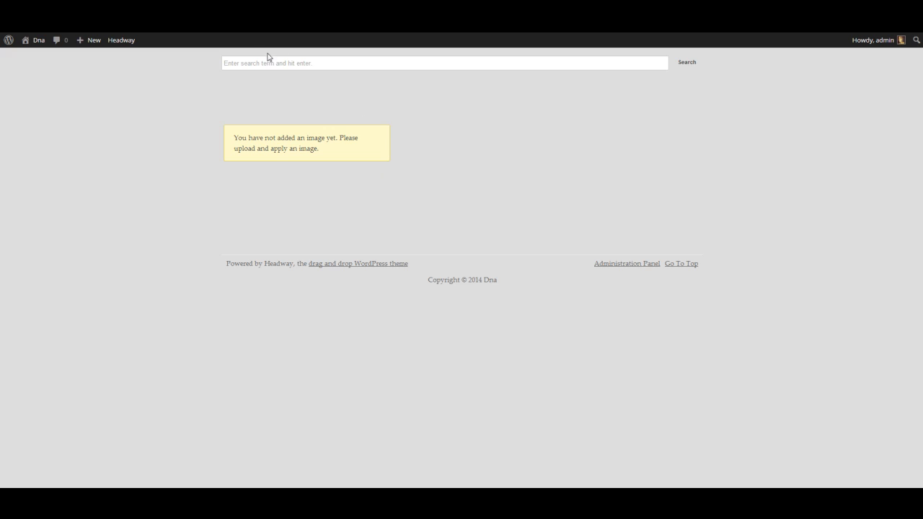
left_click(257, 64)
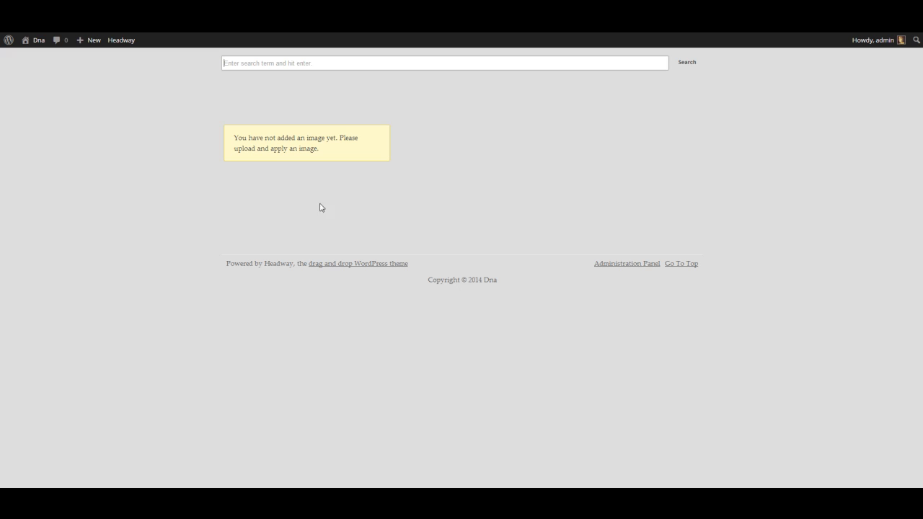
left_click_drag(108, 128, 262, 323)
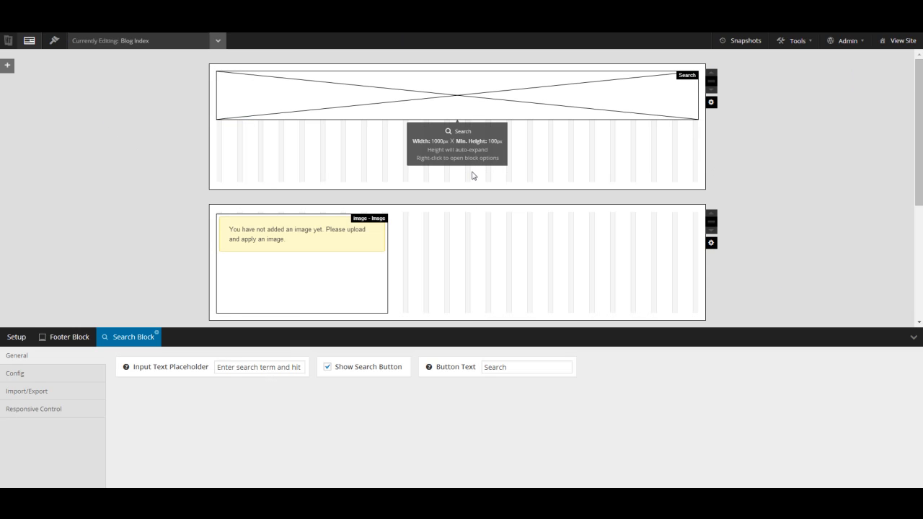
In design mode, set the Body background color to white (FFFFFF) for all layouts and save
left_click(52, 43)
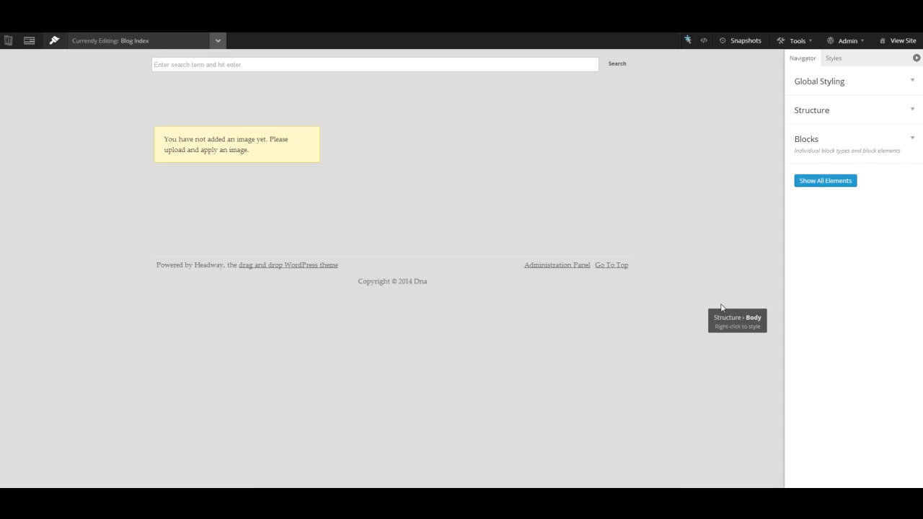
right_click(711, 326)
left_click(643, 366)
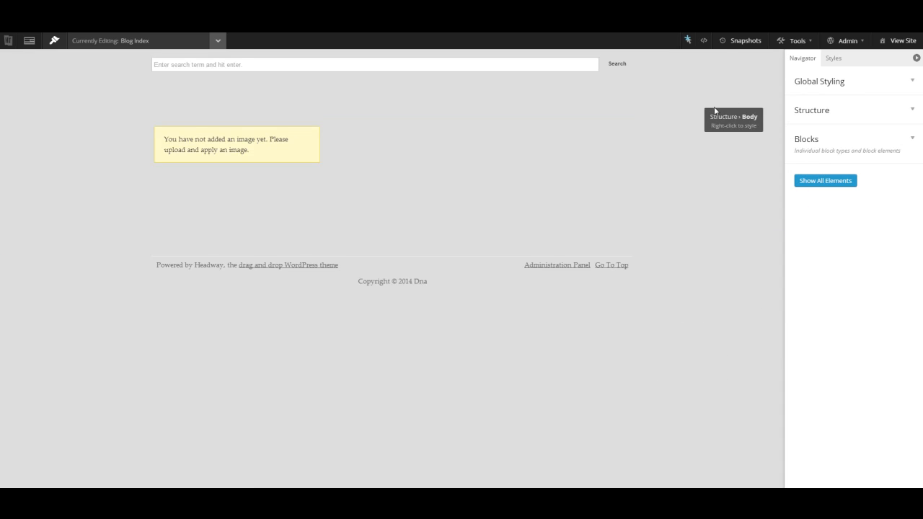
left_click(818, 115)
left_click(812, 135)
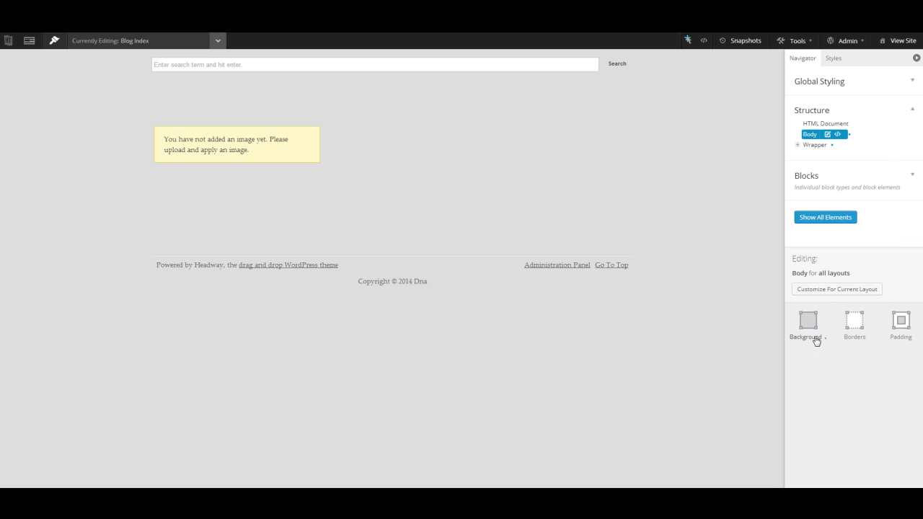
left_click(812, 336)
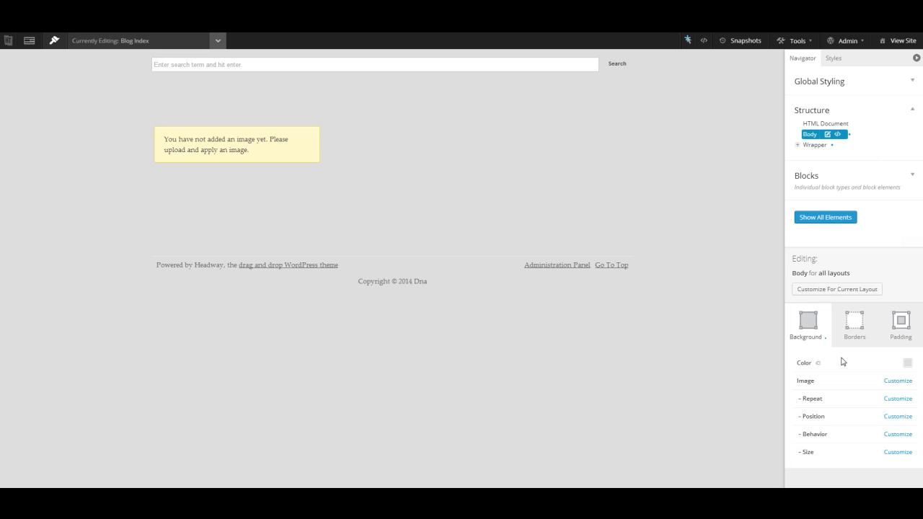
left_click(908, 364)
left_click(738, 324)
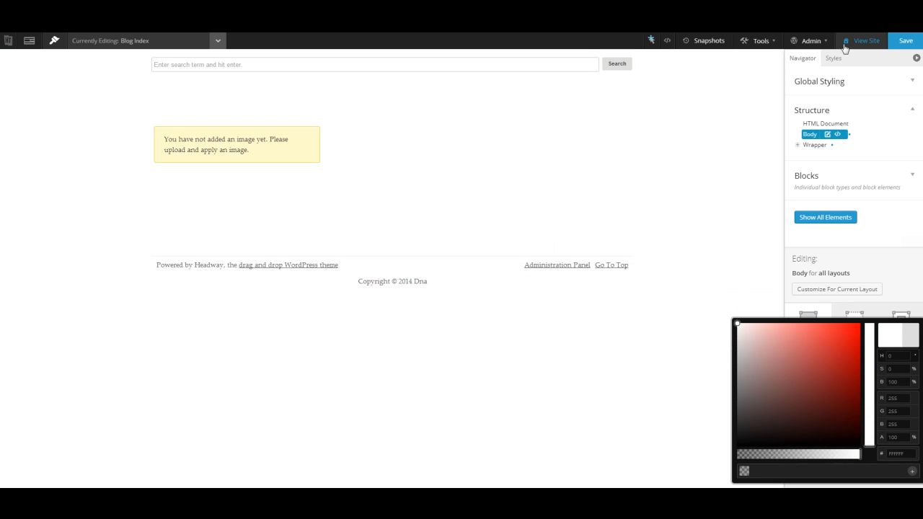
left_click(903, 40)
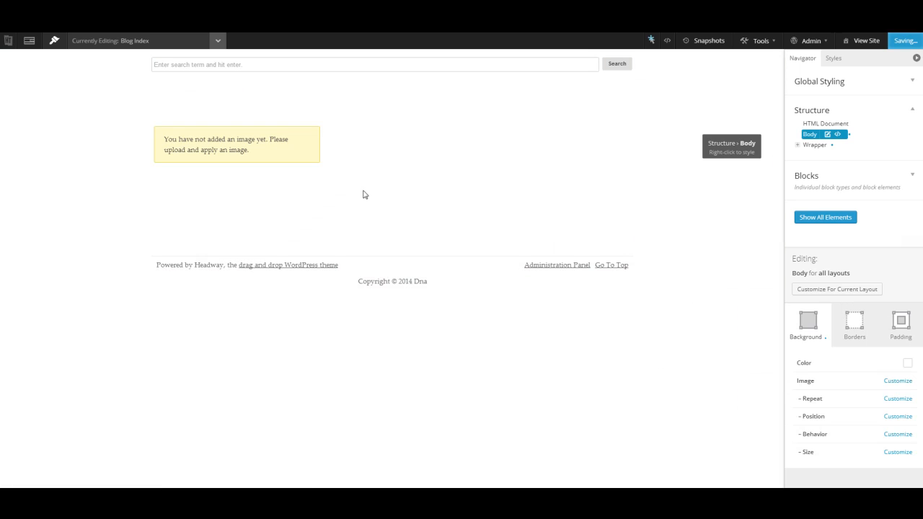
Try the search box in the design preview with the term "bulk page creator"
left_click(295, 67)
left_click(213, 86)
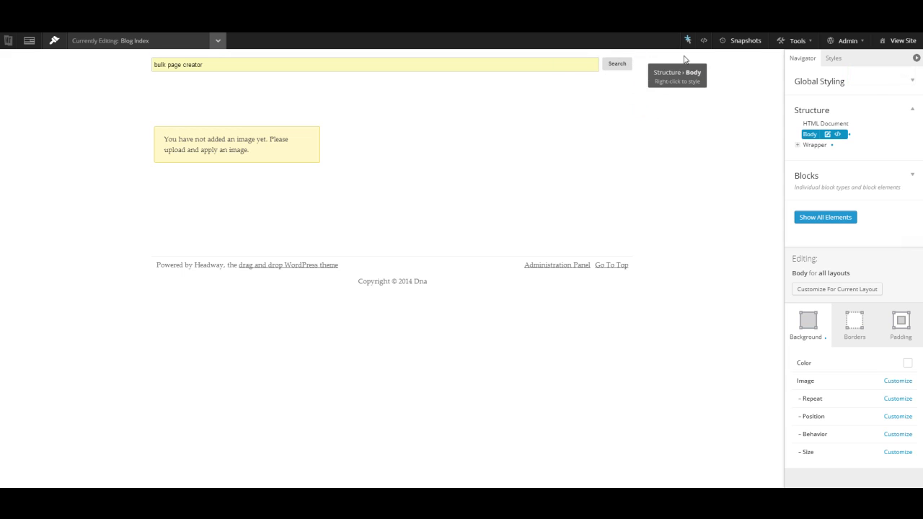
left_click(624, 66)
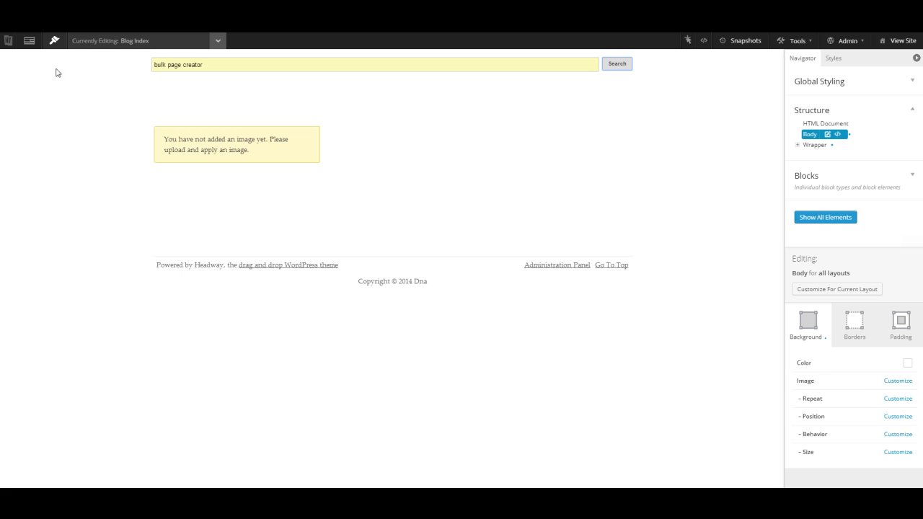
triple_click(245, 66)
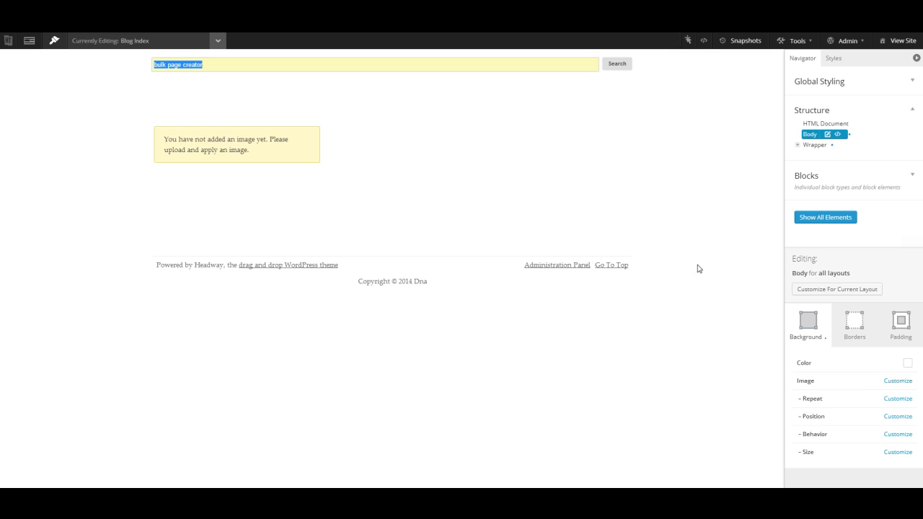
Return to grid mode and draw a Pin Board block filling the space beside the Image block
left_click(29, 41)
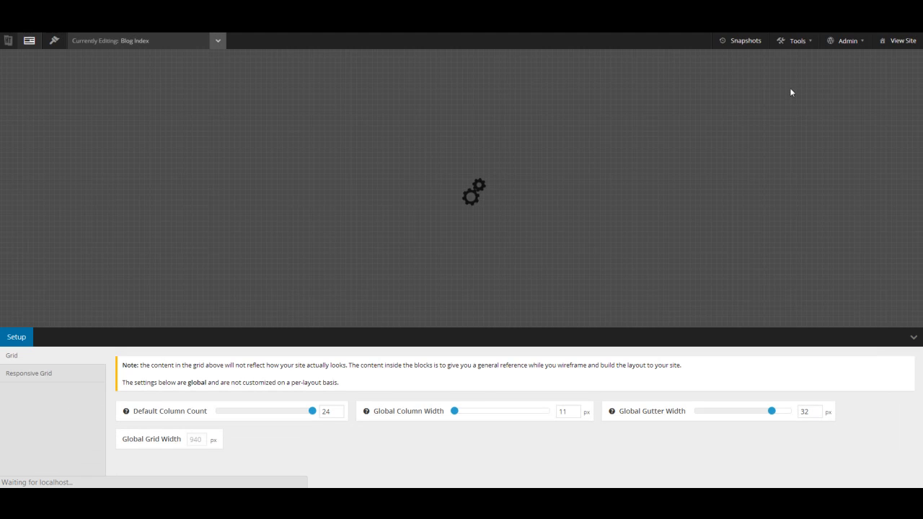
mouse_move(804, 44)
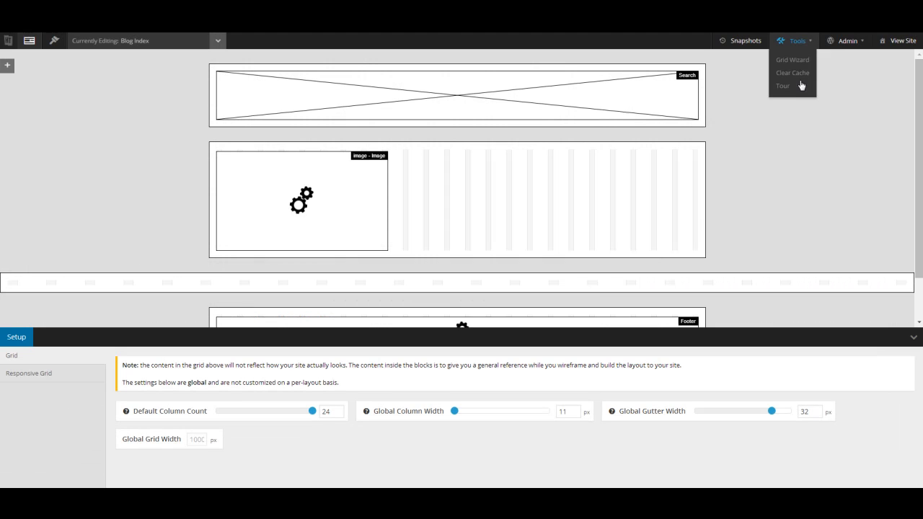
mouse_move(846, 46)
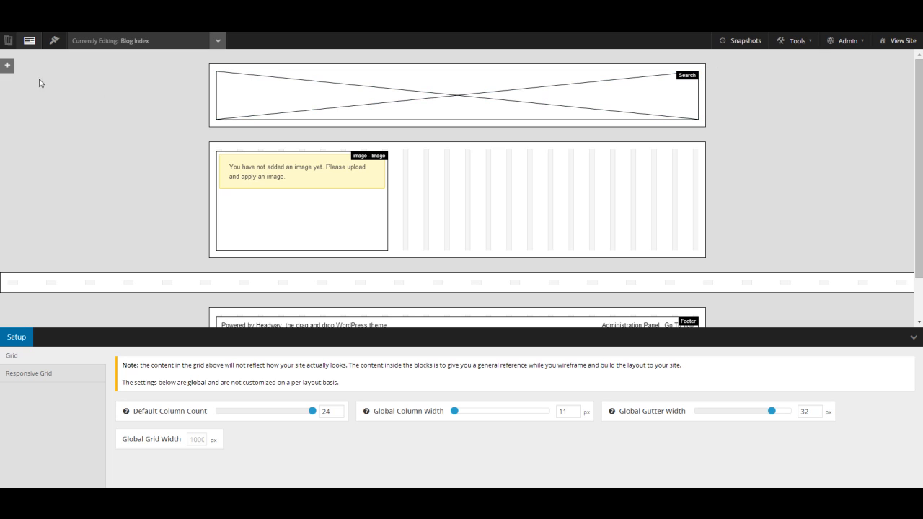
left_click_drag(402, 154, 734, 279)
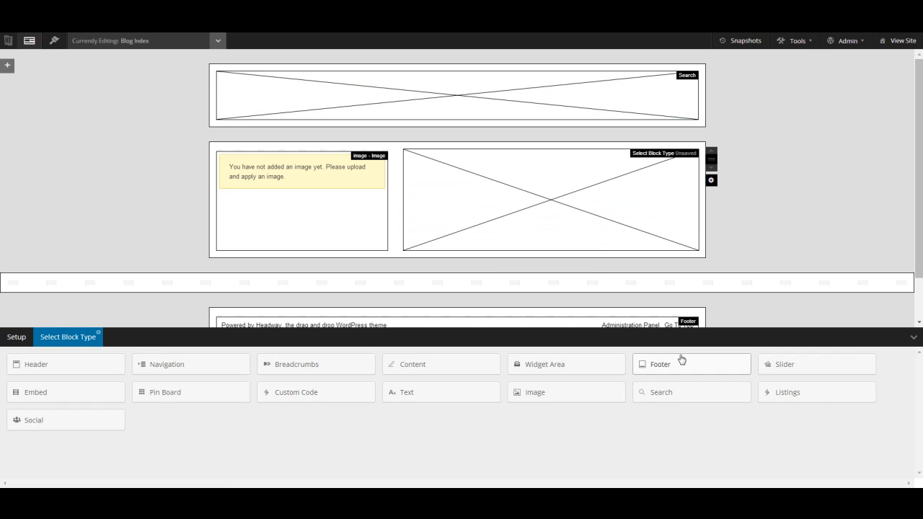
left_click(173, 392)
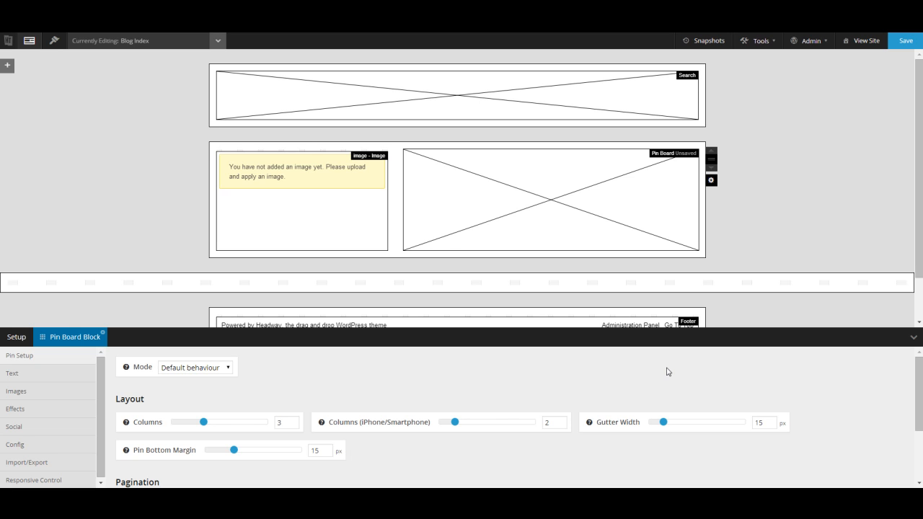
Switch the Pin Board block to custom query mode, set its post type filter to Posts, and save
left_click(204, 368)
left_click(191, 389)
left_click(53, 374)
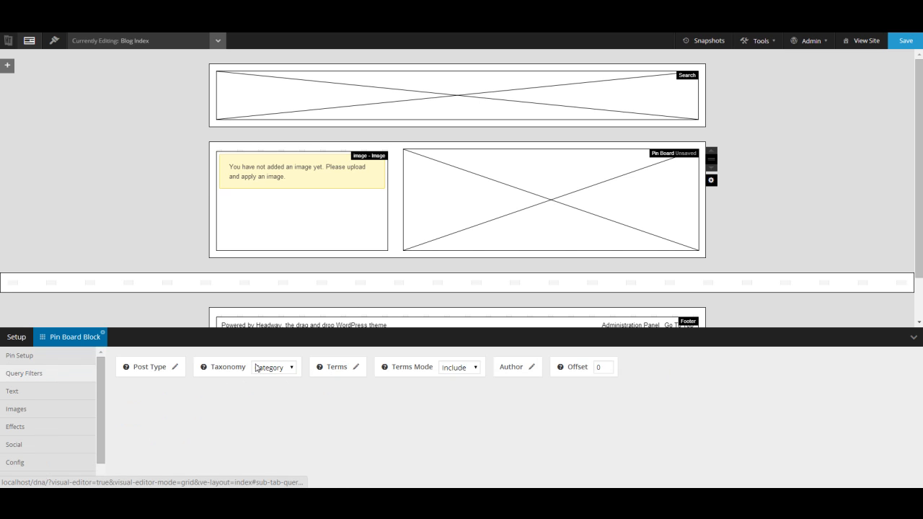
left_click(175, 368)
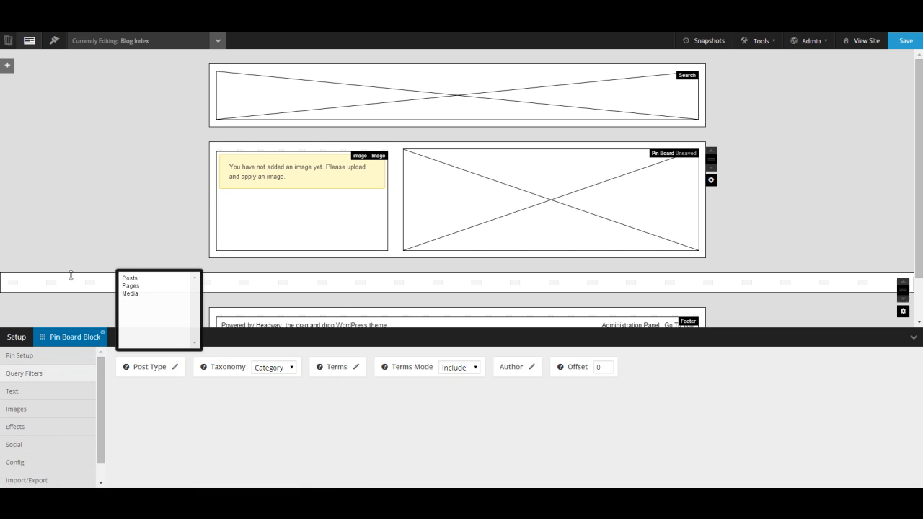
left_click(132, 279)
left_click(433, 420)
left_click(906, 42)
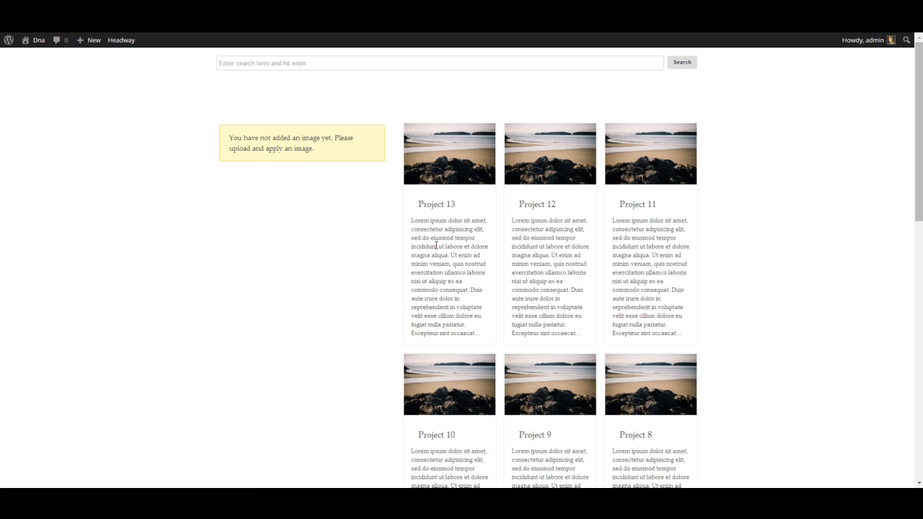
Look through the Pin Board's project entries on the live site
scroll(436, 246, "down", 8)
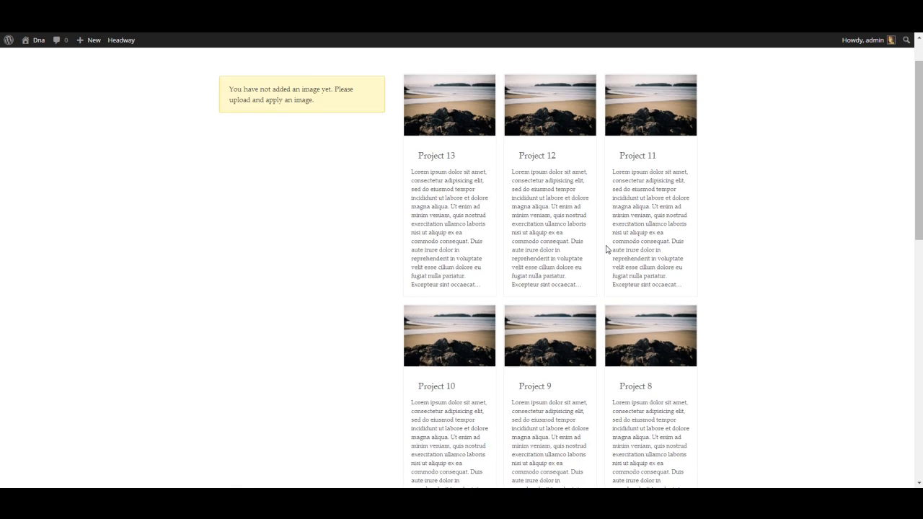
scroll(434, 315, "up", 8)
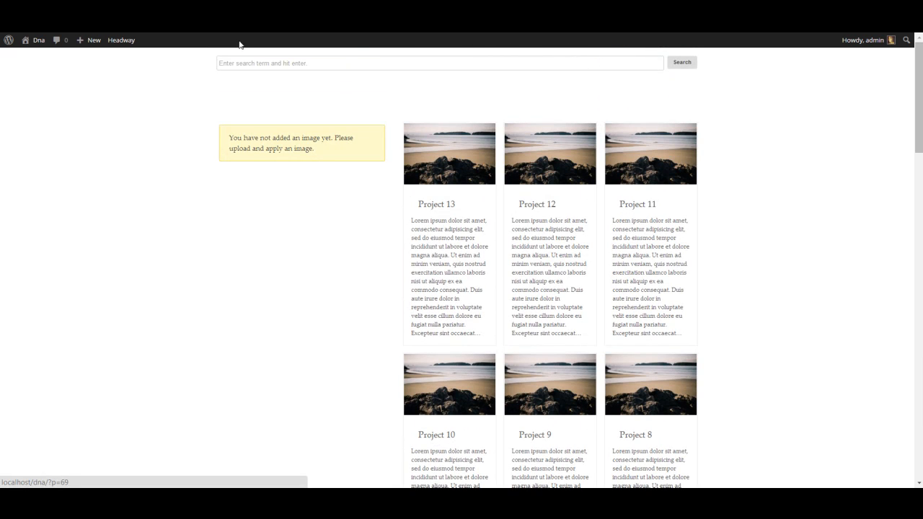
Compare the Pin Board block in the grid with its project entries on the live site
left_click(233, 13)
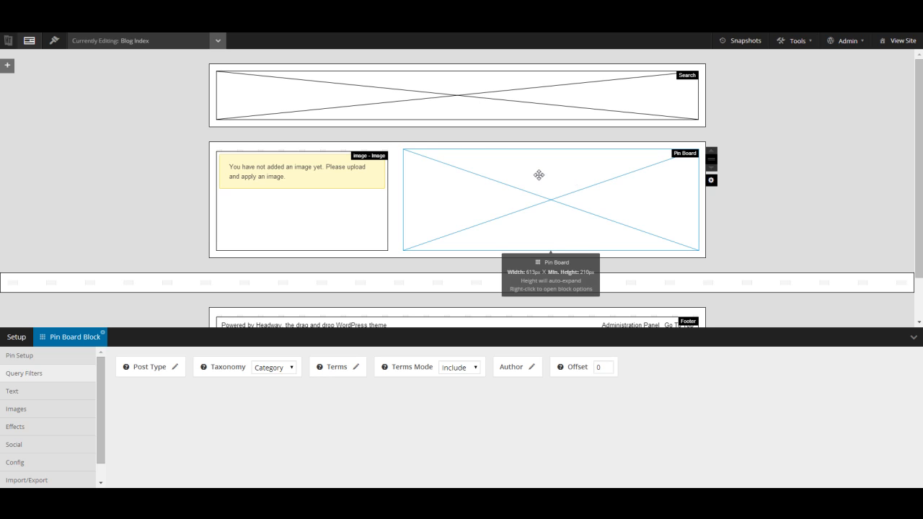
left_click(332, 13)
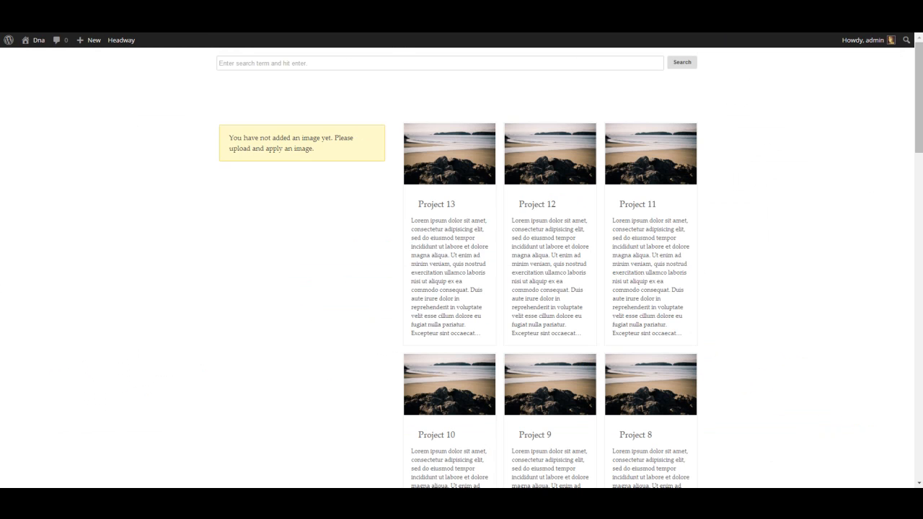
scroll(554, 233, "down", 1)
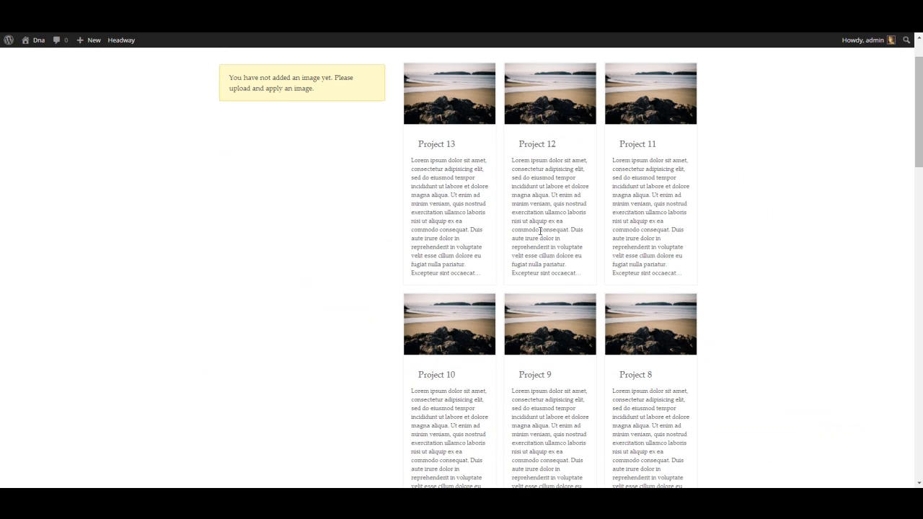
scroll(511, 252, "down", 1)
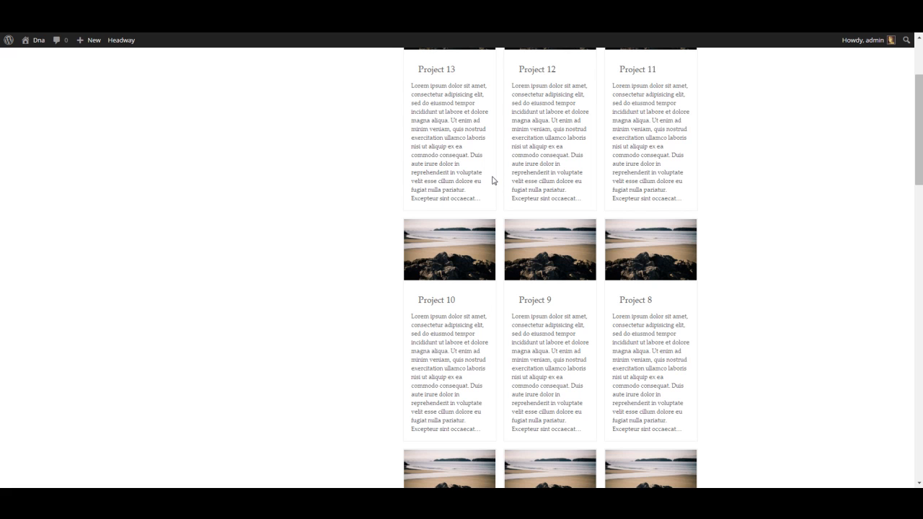
scroll(484, 206, "up", 2)
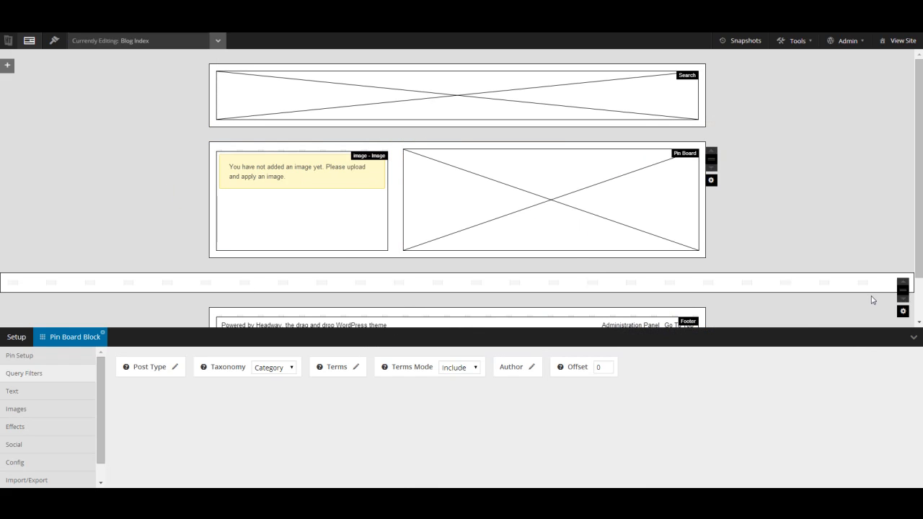
Heighten the empty fluid wrapper above the Footer and draw a block about 1063 px wide and 230 px high across its middle
left_click(915, 339)
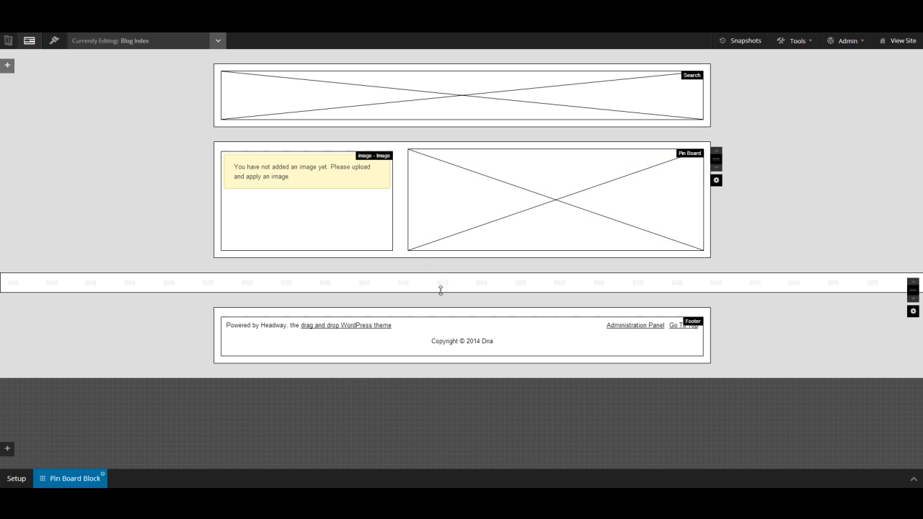
left_click_drag(449, 289, 448, 424)
scroll(213, 252, "down", 2)
left_click_drag(205, 245, 743, 369)
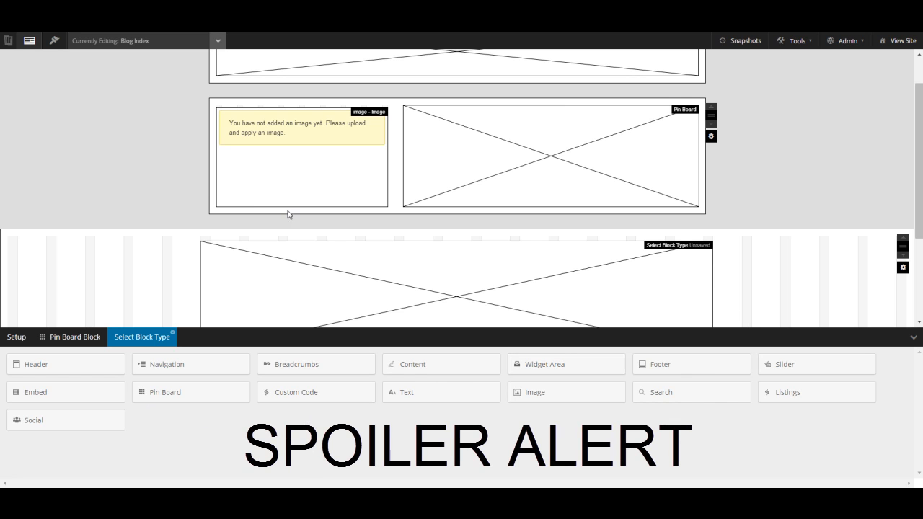
scroll(289, 215, "down", 3)
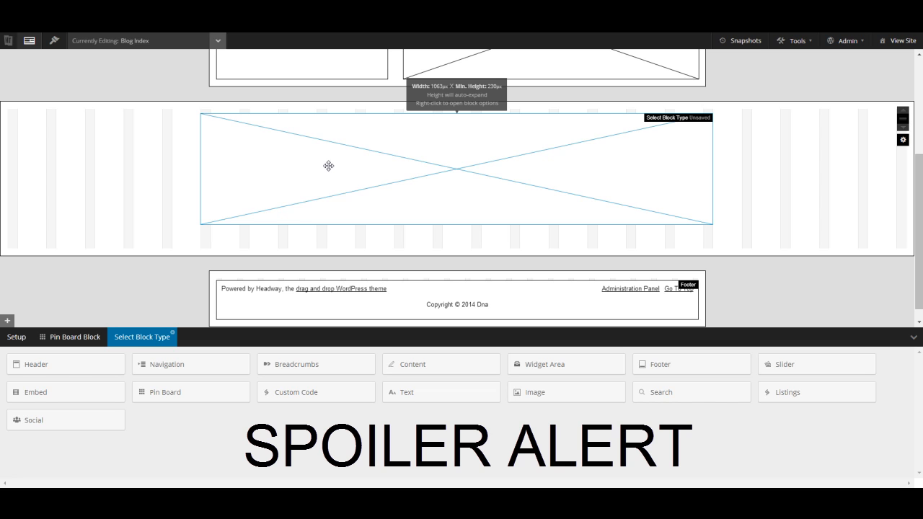
Move the new block up to the fluid wrapper's top edge, extend it downward, and narrow it from its right side
left_click_drag(328, 166, 341, 127)
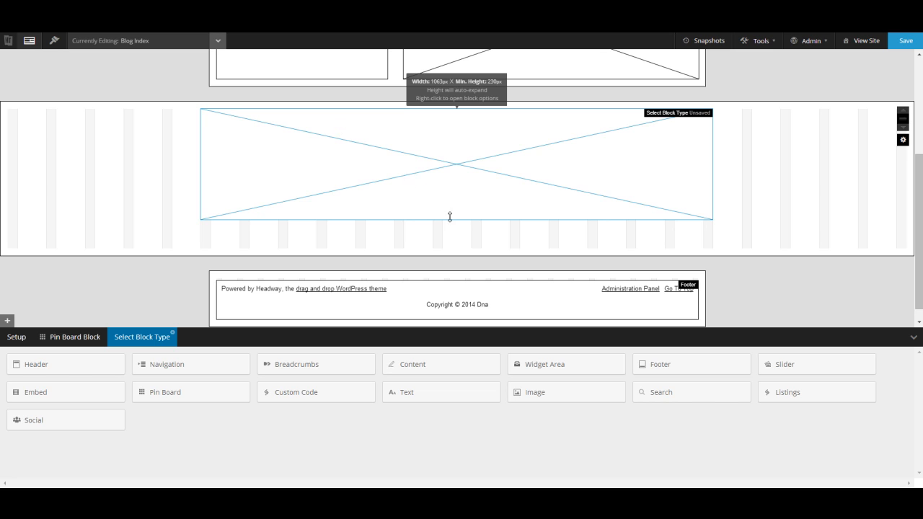
left_click_drag(449, 218, 445, 244)
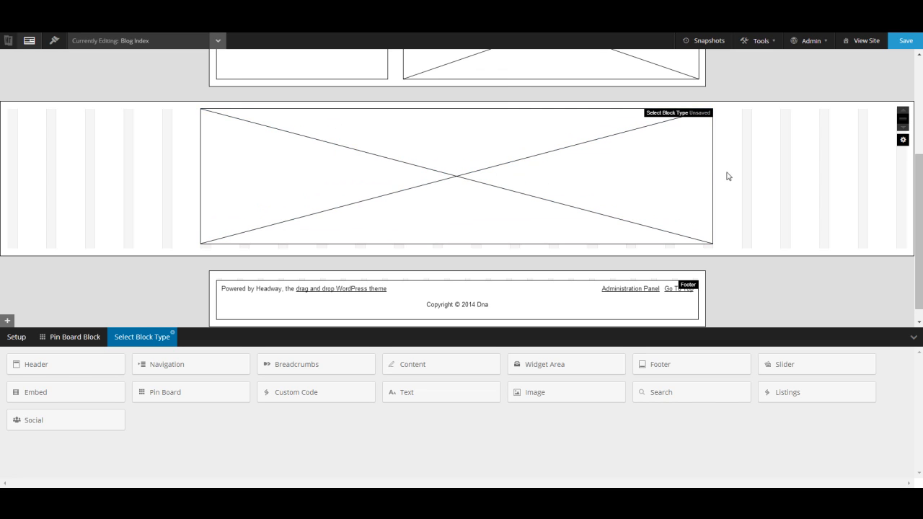
left_click_drag(713, 171, 464, 184)
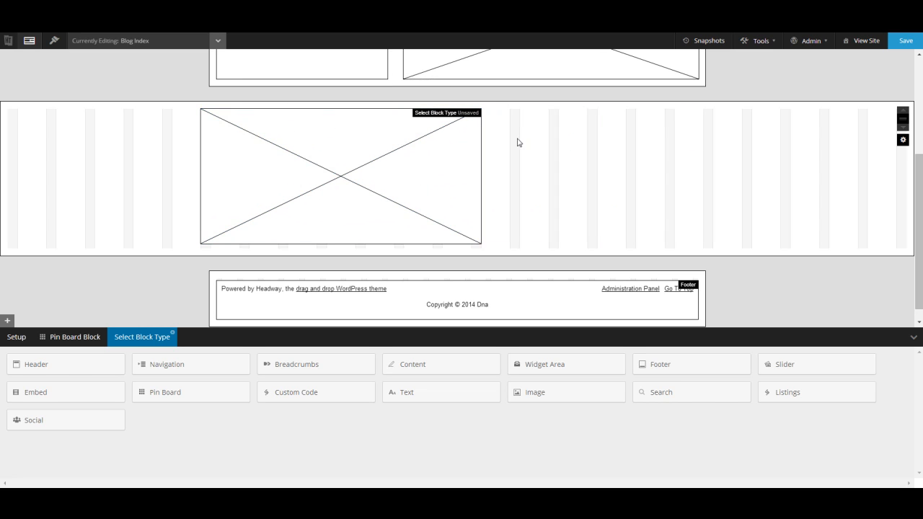
Delete the resized block without an assigned type from the fluid wrapper
right_click(399, 165)
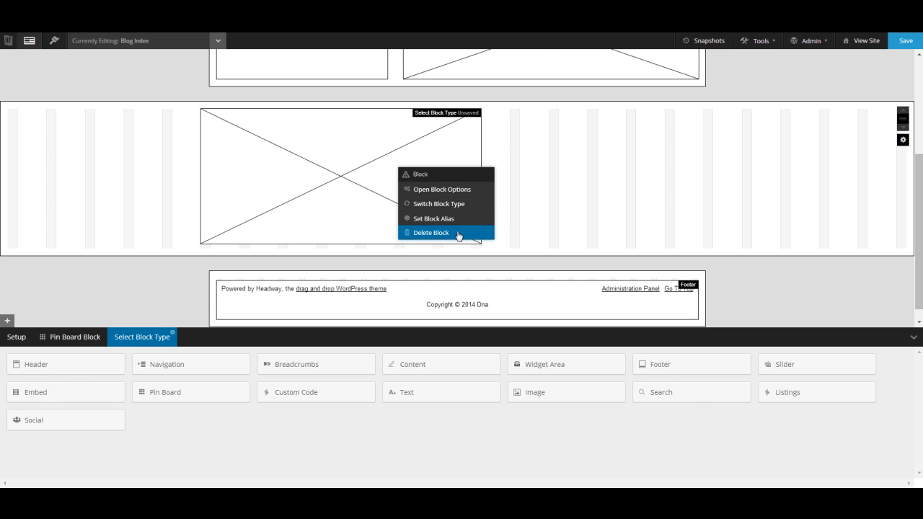
left_click(460, 233)
left_click(484, 83)
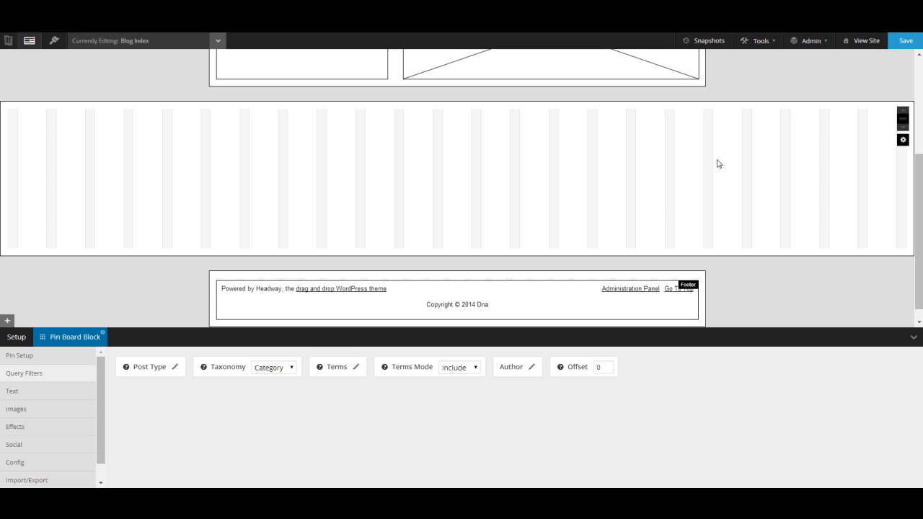
Draw and delete two more blocks in the fluid wrapper, the second about 823 px wide and 210 px high
mouse_move(212, 114)
left_mouse_down()
mouse_move(673, 171)
mouse_move(717, 237)
mouse_move(664, 223)
left_mouse_up()
right_click(518, 207)
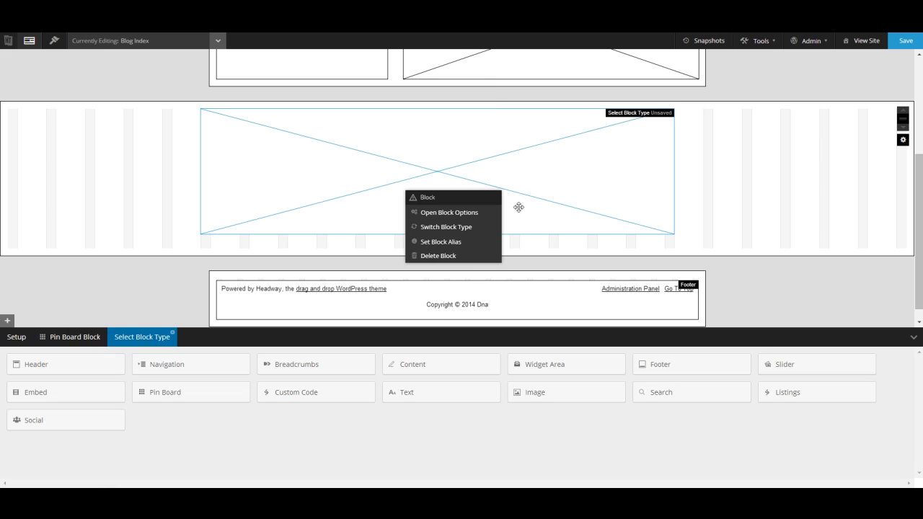
left_click(452, 256)
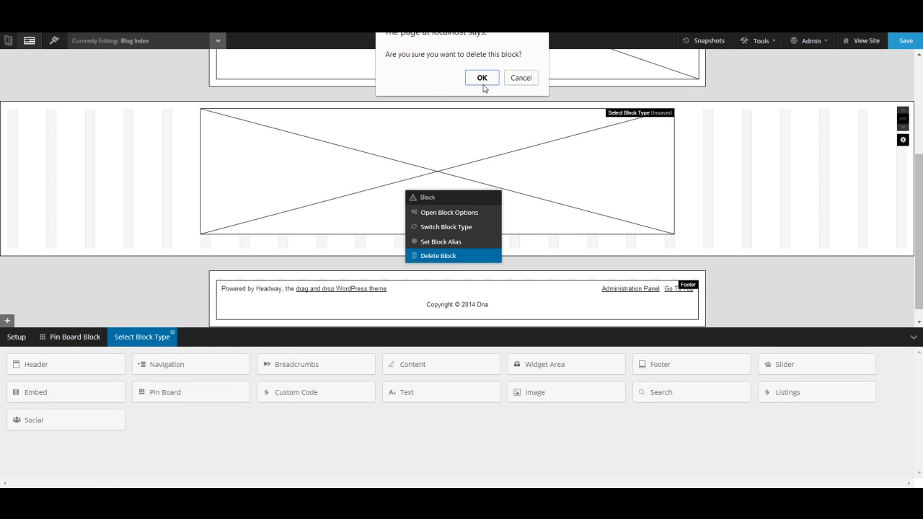
left_click(483, 82)
left_click_drag(223, 120, 629, 218)
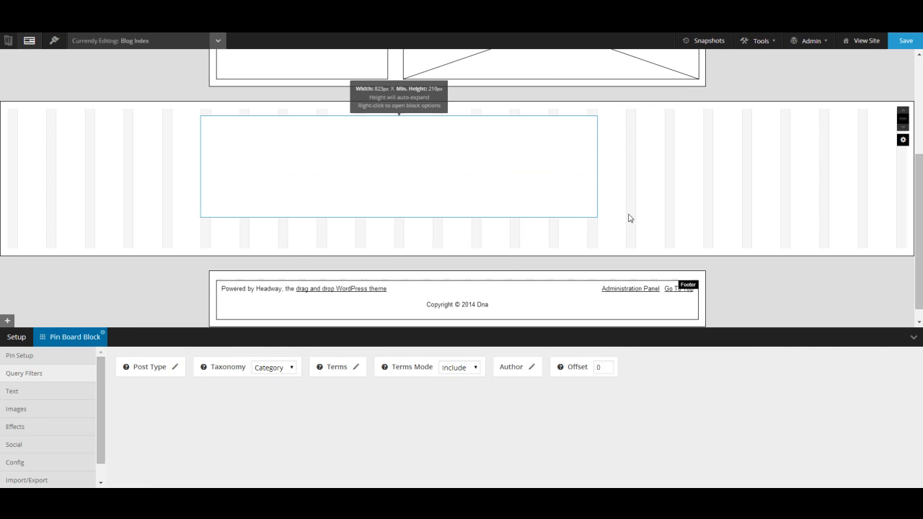
right_click(474, 207)
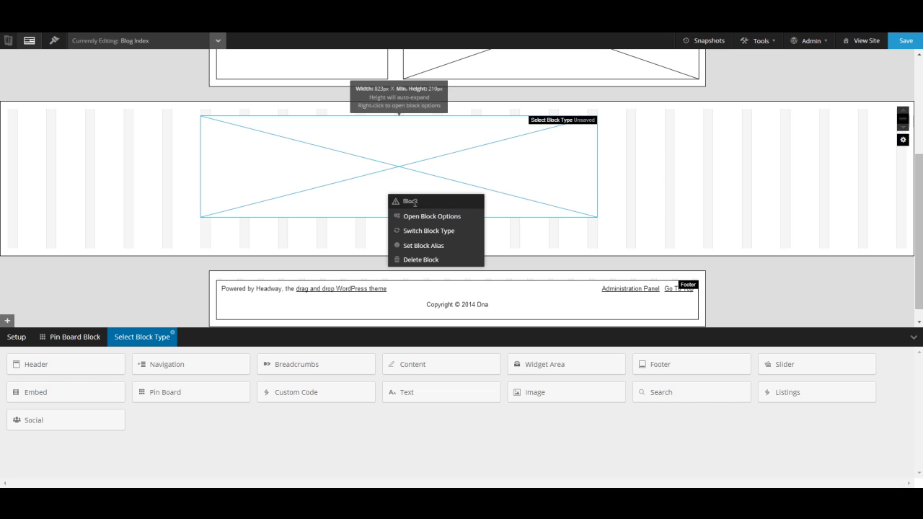
left_click(445, 261)
left_click(473, 78)
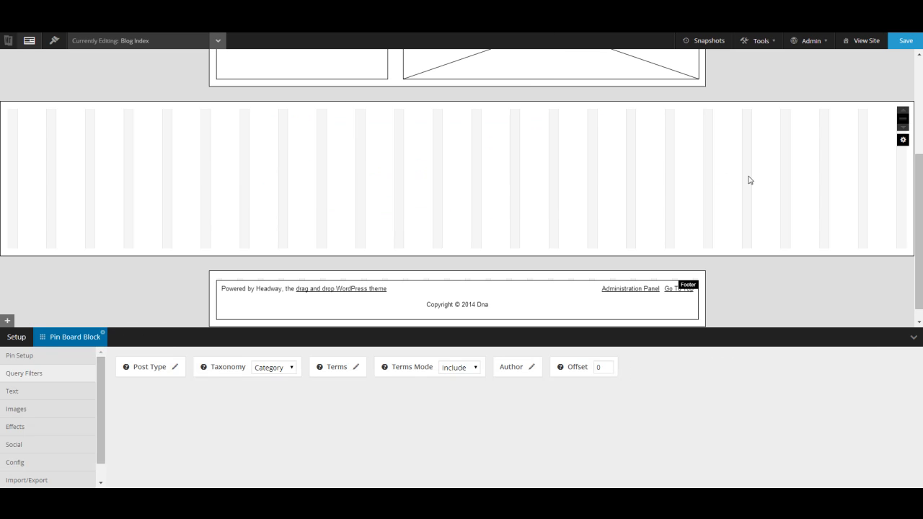
Switch to design mode, discarding the unsaved grid changes, and return to grid mode
left_click(55, 42)
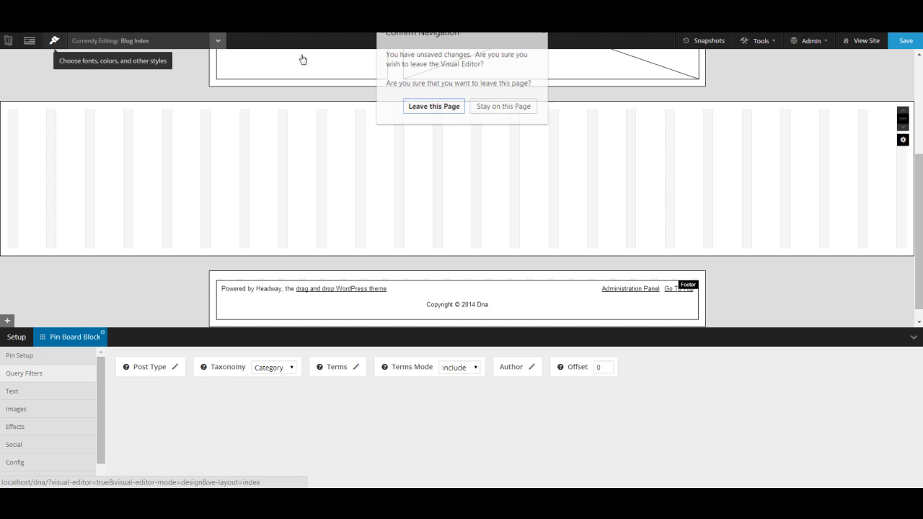
left_click(430, 108)
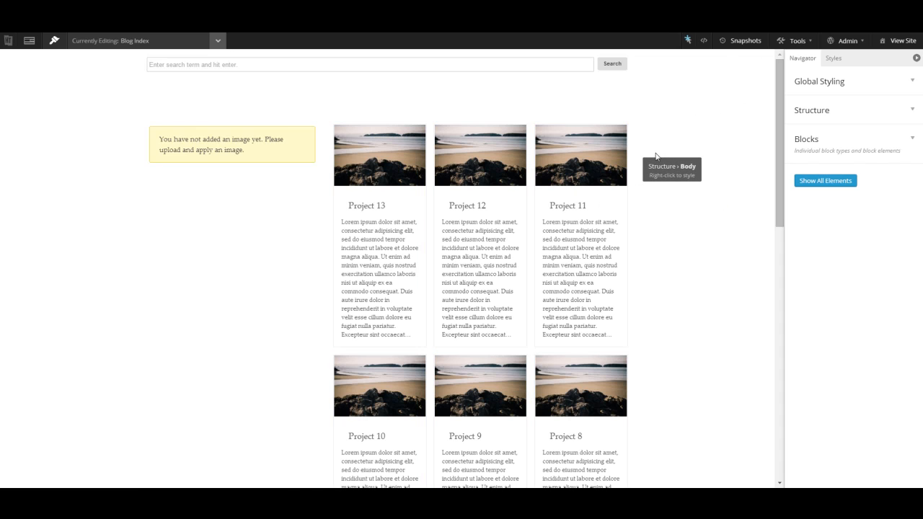
left_click(29, 44)
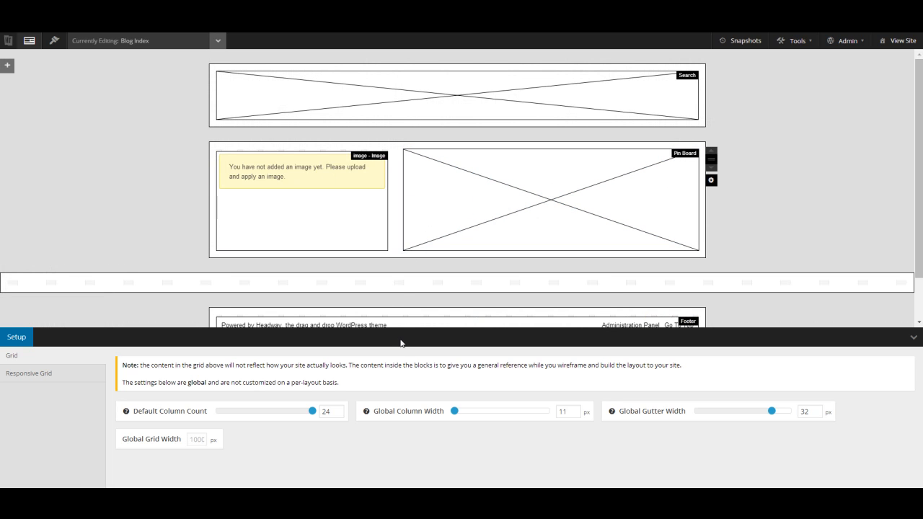
Extend the wrapper holding the Image and Pin Board blocks downward to make empty grid space beneath them
left_click_drag(392, 256, 391, 315)
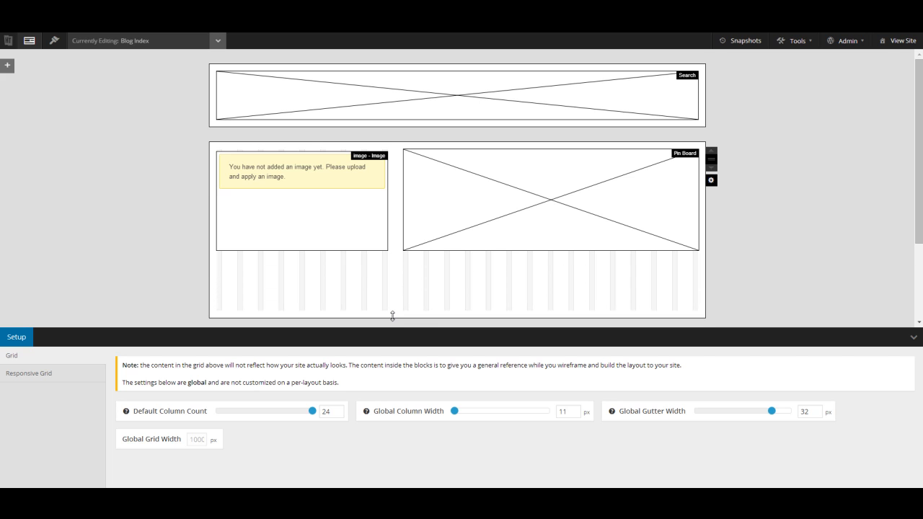
scroll(465, 210, "down", 2)
left_click_drag(458, 205, 430, 278)
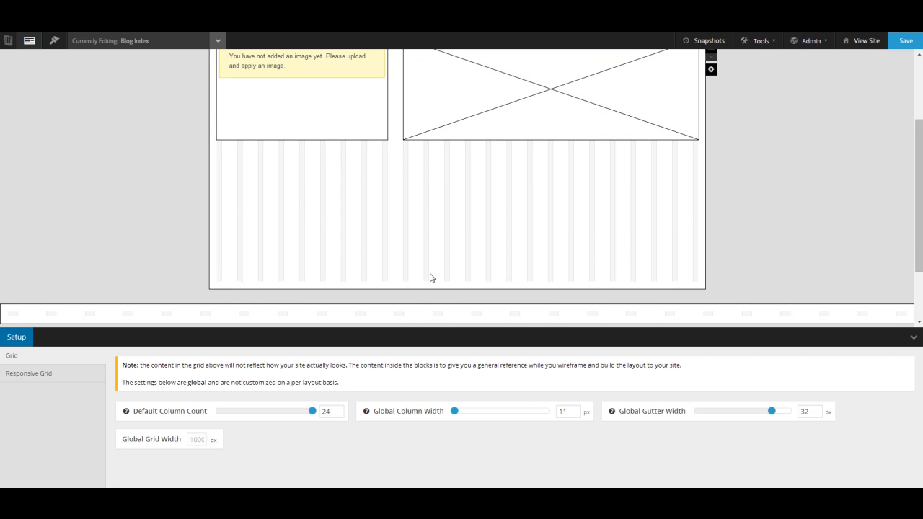
Draw a full-width Content block below the Image and Pin Board blocks, then move it up so it overlaps them
left_click_drag(219, 151, 758, 209)
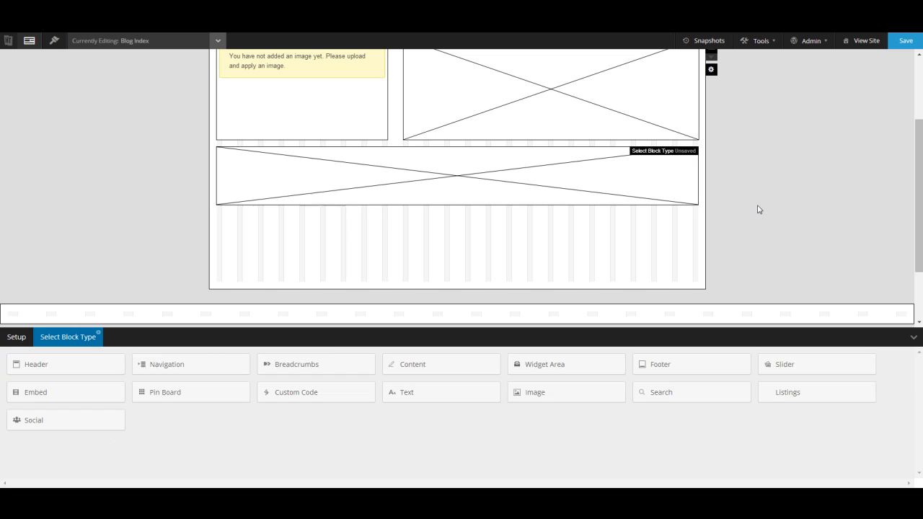
left_click(437, 369)
left_click_drag(446, 173, 451, 155)
scroll(437, 176, "up", 1)
scroll(437, 176, "up", 1)
Apply the Grid Wizard preset with header, navigation, content, right sidebar and footer, without mirroring any blocks
mouse_move(799, 41)
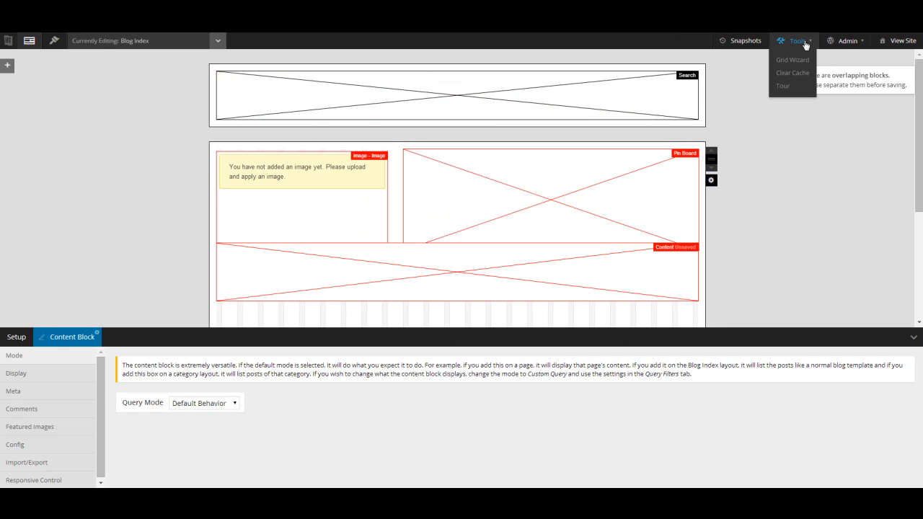
left_click(793, 61)
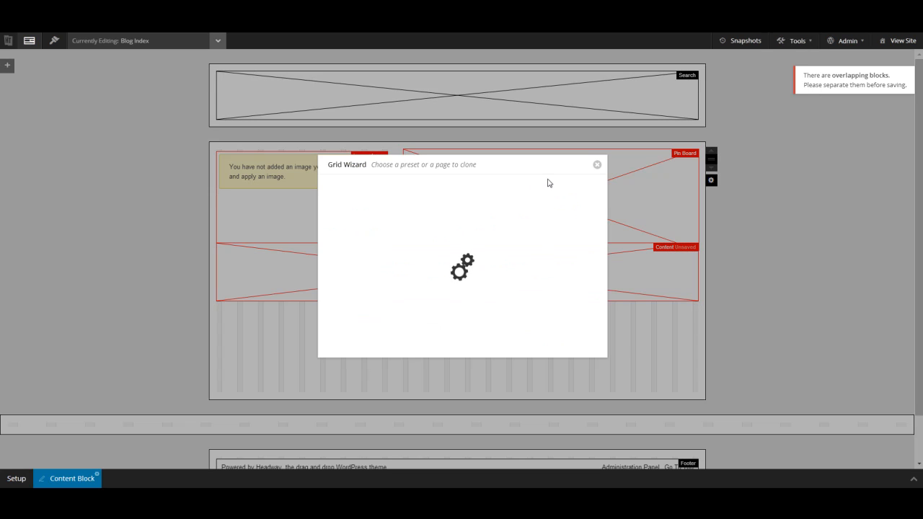
left_click(359, 204)
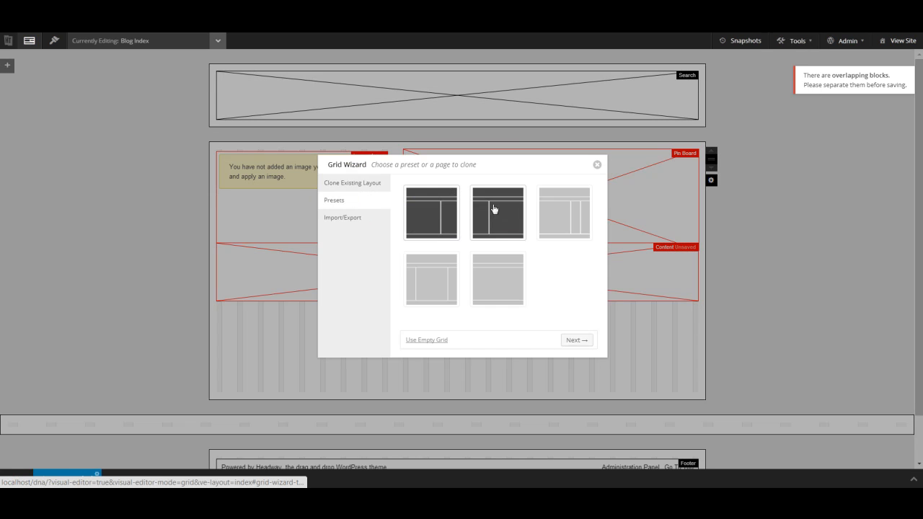
left_click(573, 339)
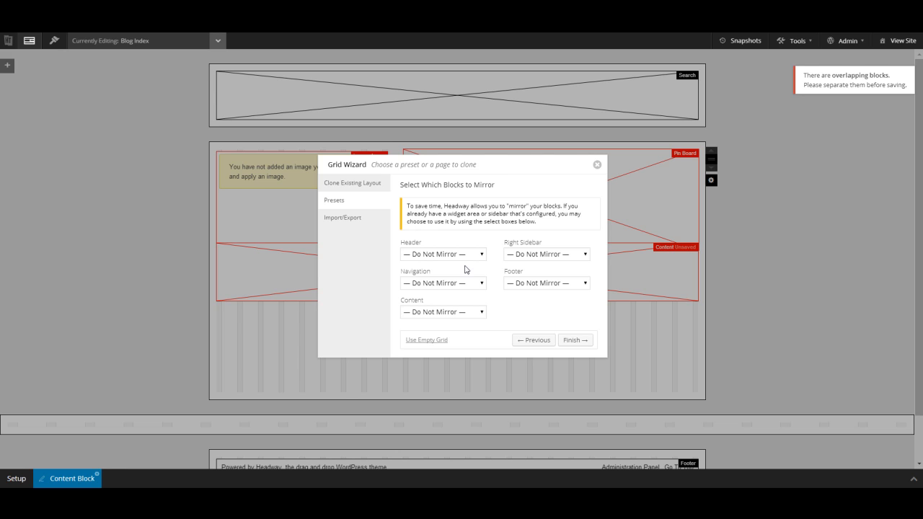
left_click(575, 341)
Delete the three leftover empty wrappers below the preset layout
scroll(596, 248, "down", 3)
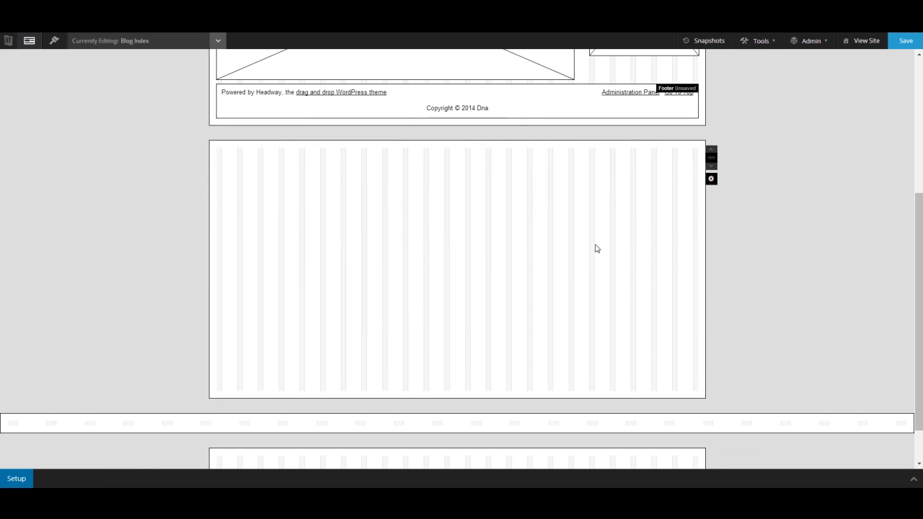
right_click(449, 200)
left_click(517, 272)
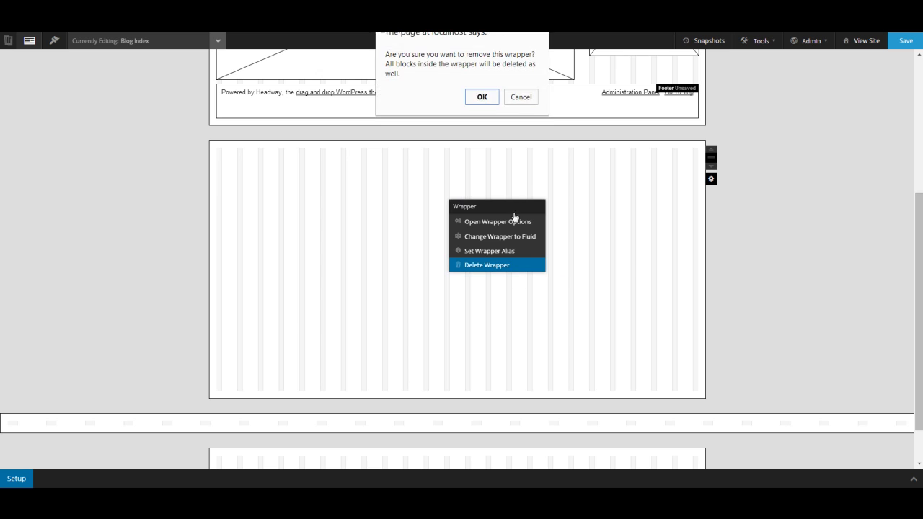
left_click(480, 97)
right_click(452, 378)
left_click(512, 456)
left_click(482, 97)
right_click(410, 408)
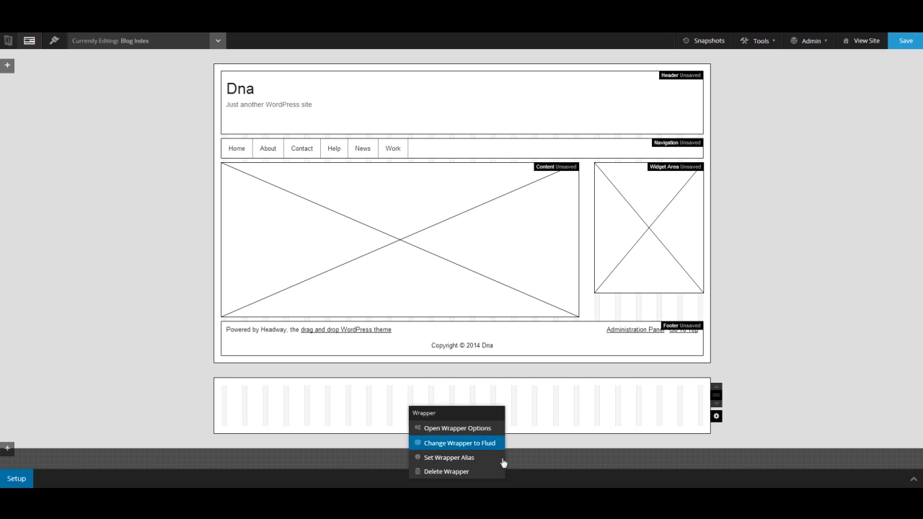
left_click(482, 473)
left_click(483, 97)
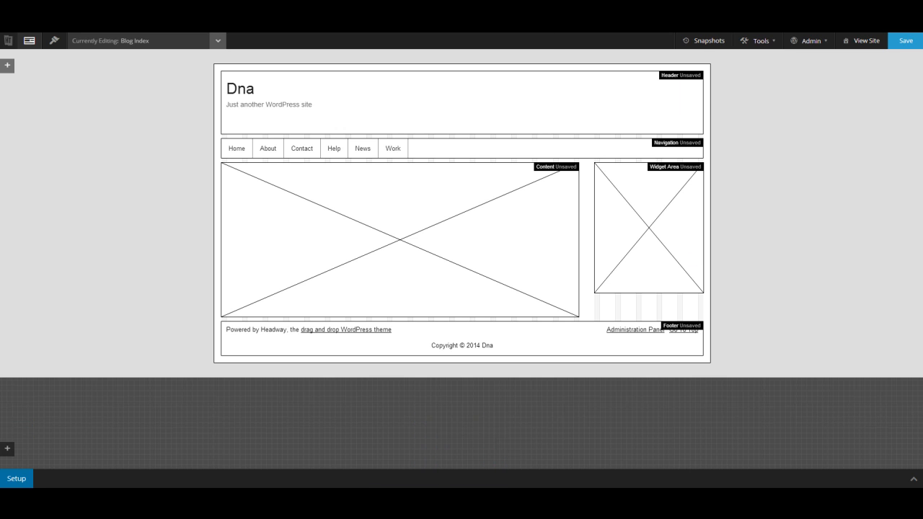
Save a snapshot of the layout with the description "preset"
left_click(710, 41)
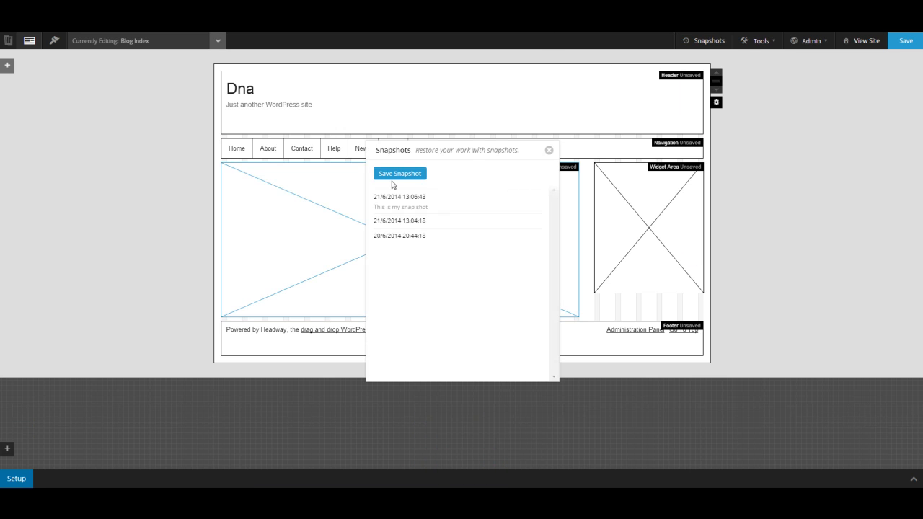
left_click(395, 175)
type("preset")
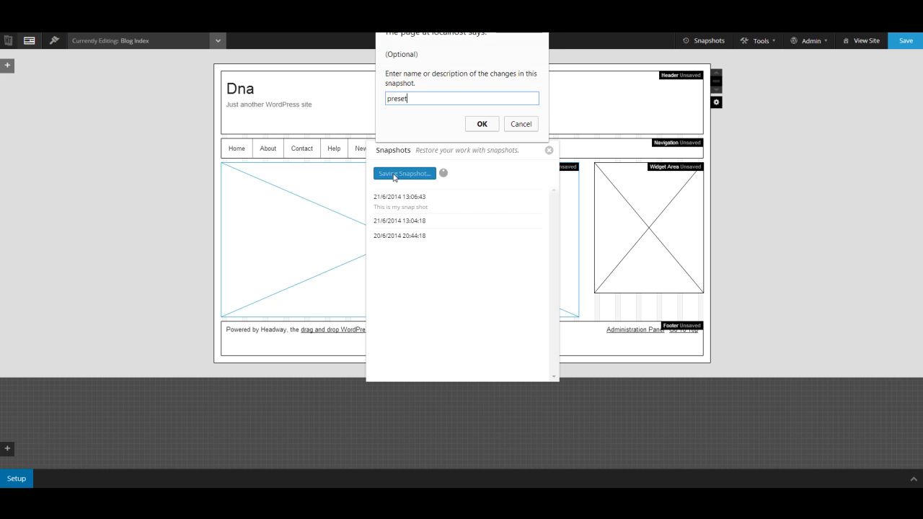
key("Return")
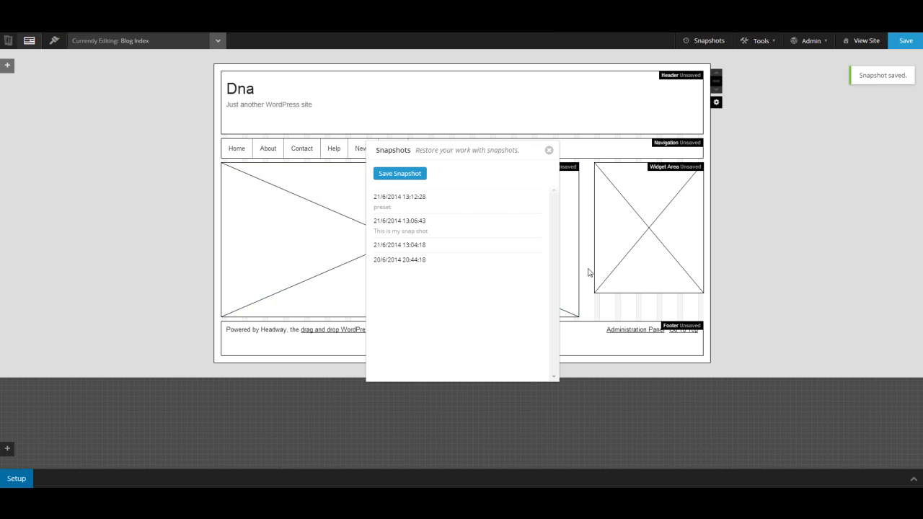
Close the snapshots list, save the layout and switch to Design mode
left_click(549, 151)
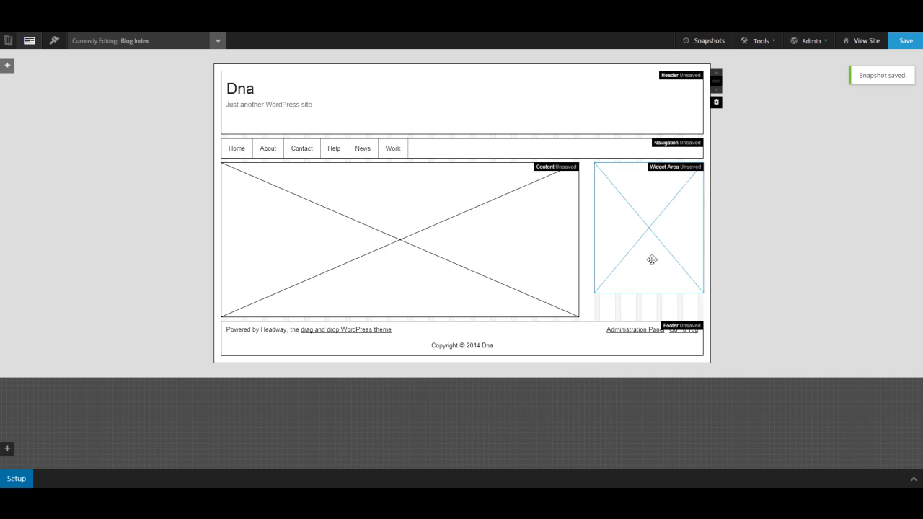
left_click(901, 42)
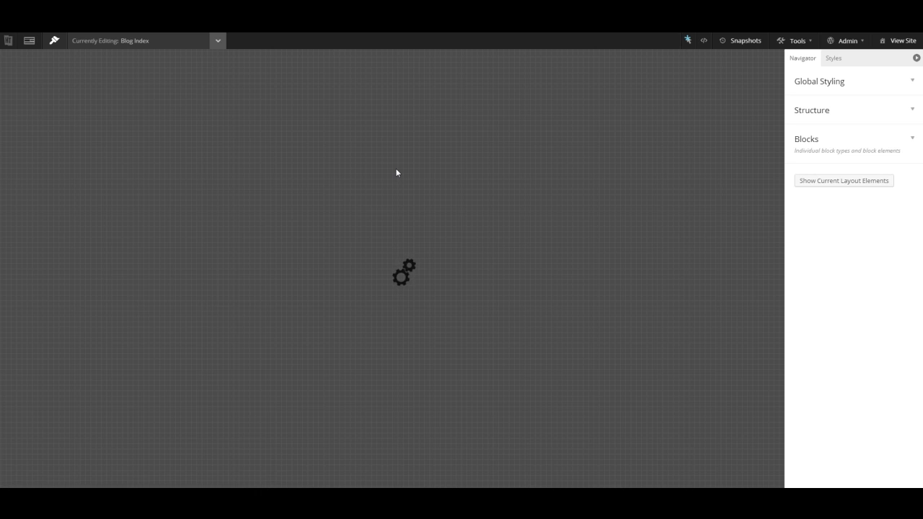
Look over the Blog Index posts in Design mode and open the live CSS editor
scroll(653, 233, "down", 5)
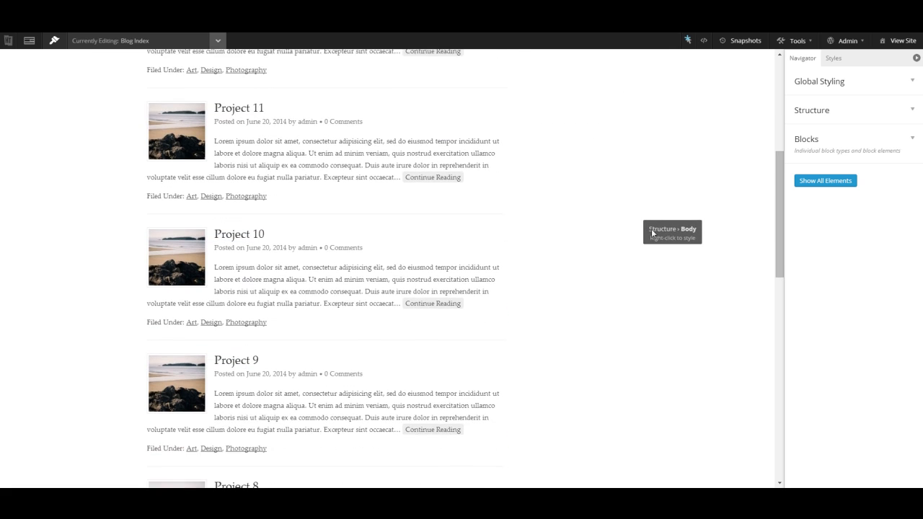
scroll(653, 233, "up", 5)
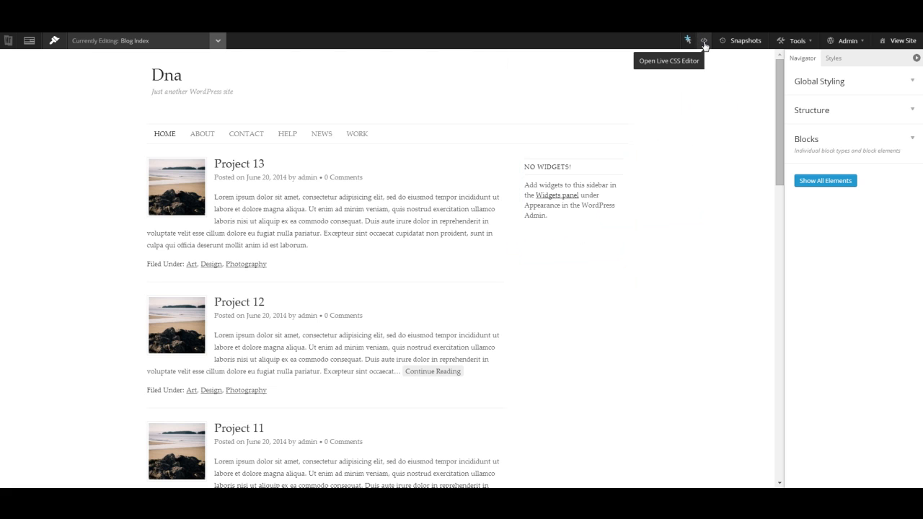
left_click(704, 42)
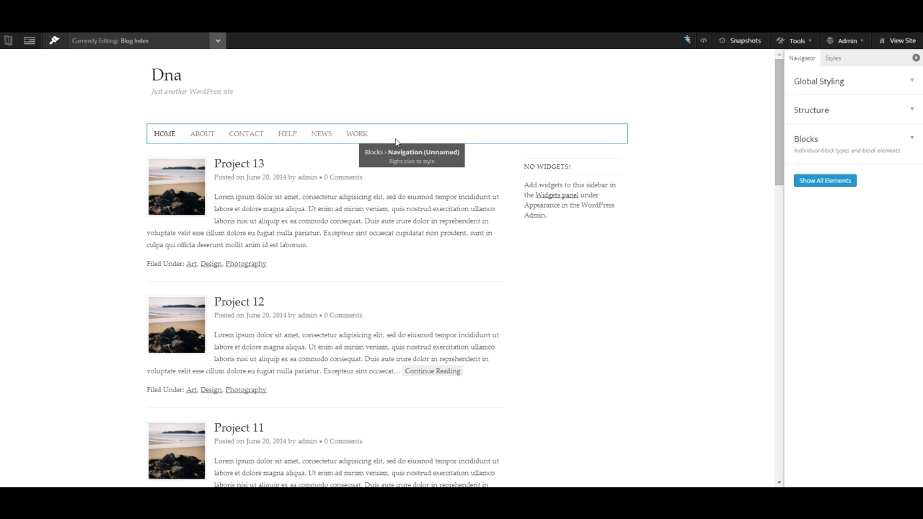
Set the Navigation block's alias to "menu" in its block configuration options
right_click(398, 137)
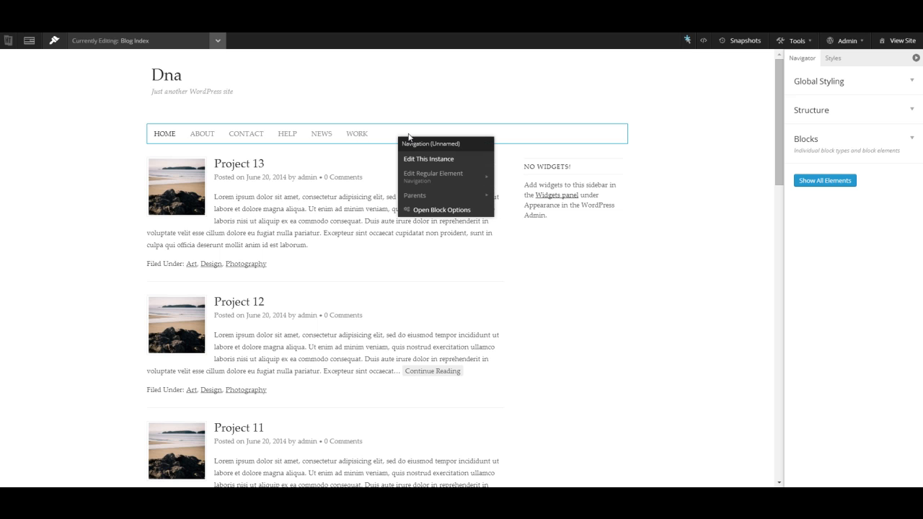
left_click(440, 210)
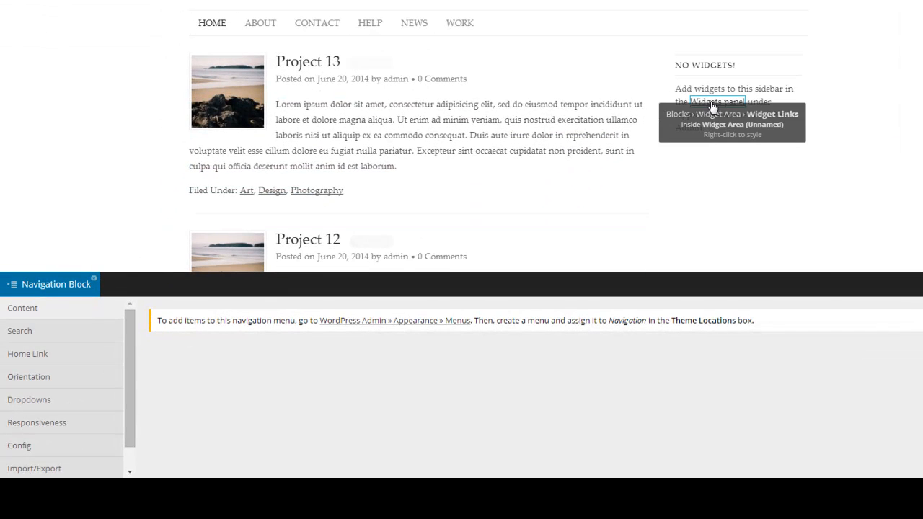
scroll(53, 433, "down", 1)
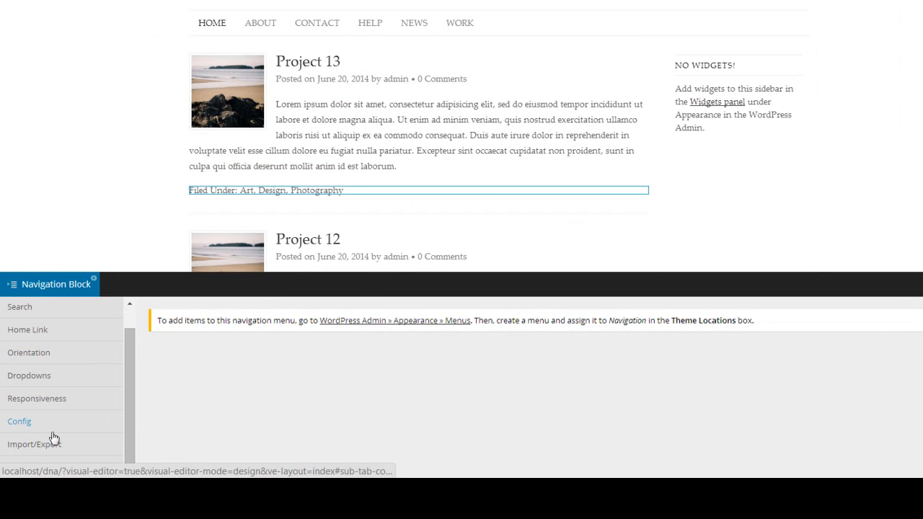
left_click(64, 424)
left_click(472, 322)
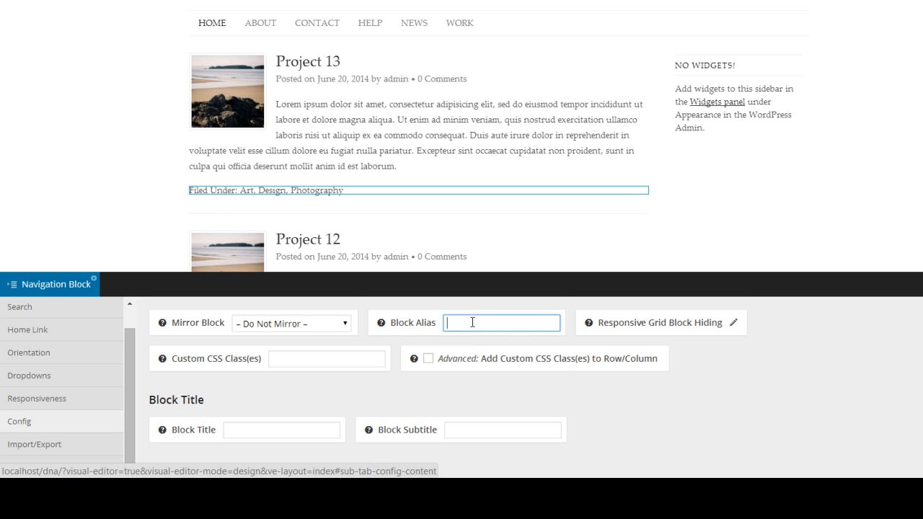
type("menu")
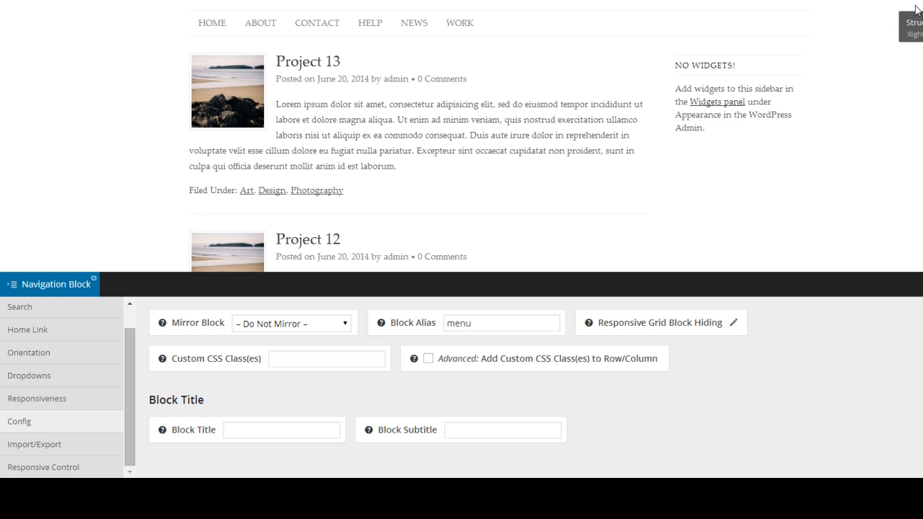
Bring up the live CSS editor window, reposition it over the page and minimize it
key("alt+Tab")
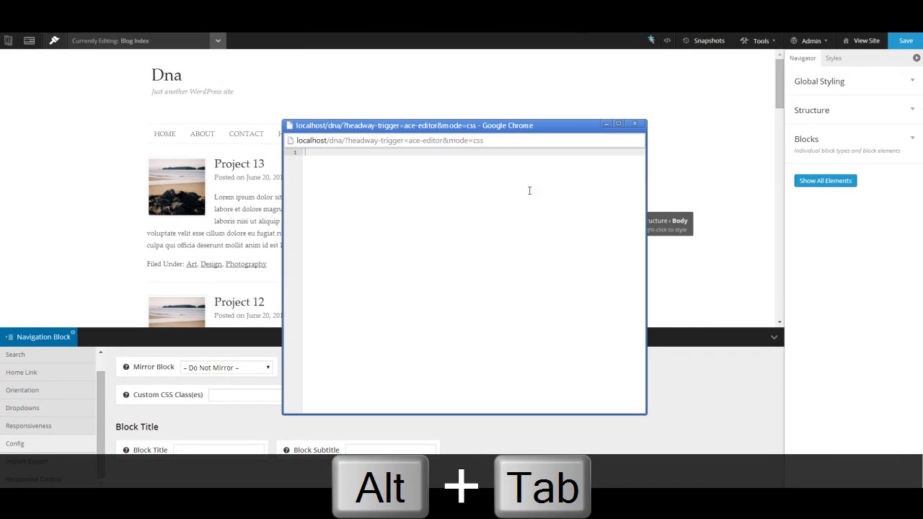
left_click_drag(395, 127, 340, 108)
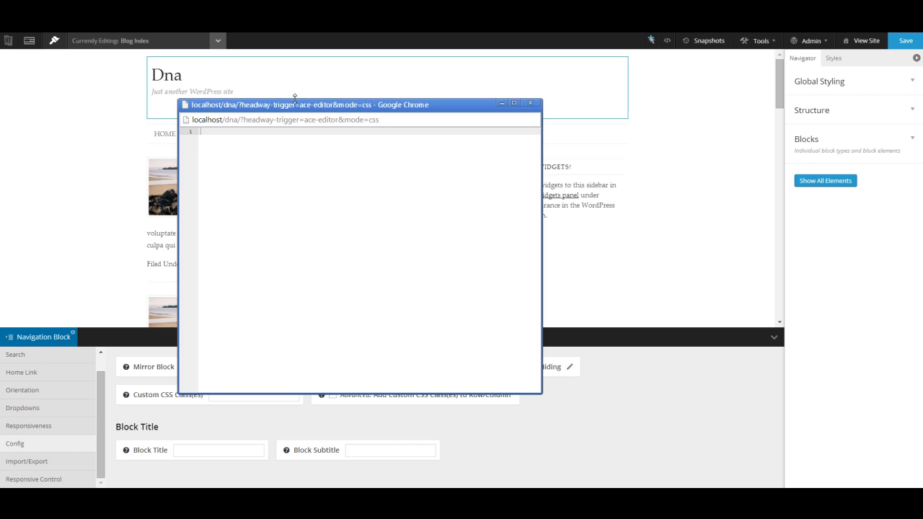
left_click_drag(285, 108, 390, 173)
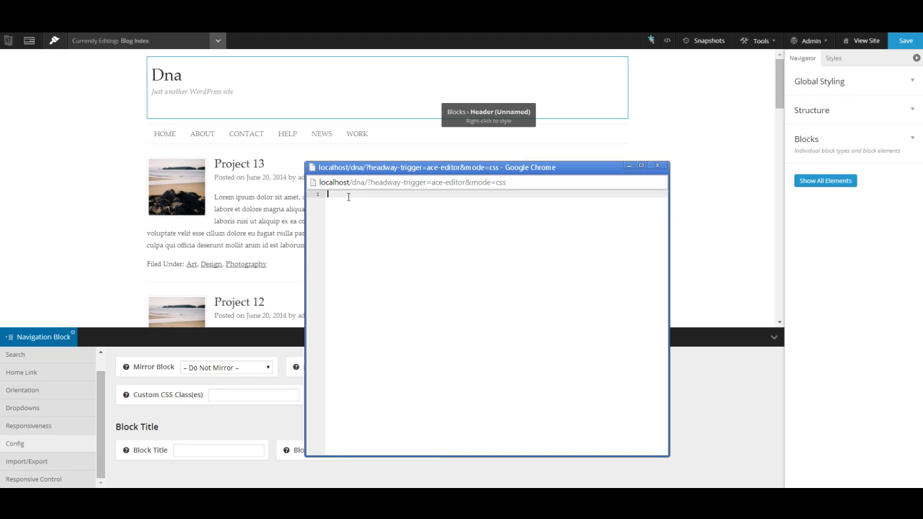
left_click(630, 167)
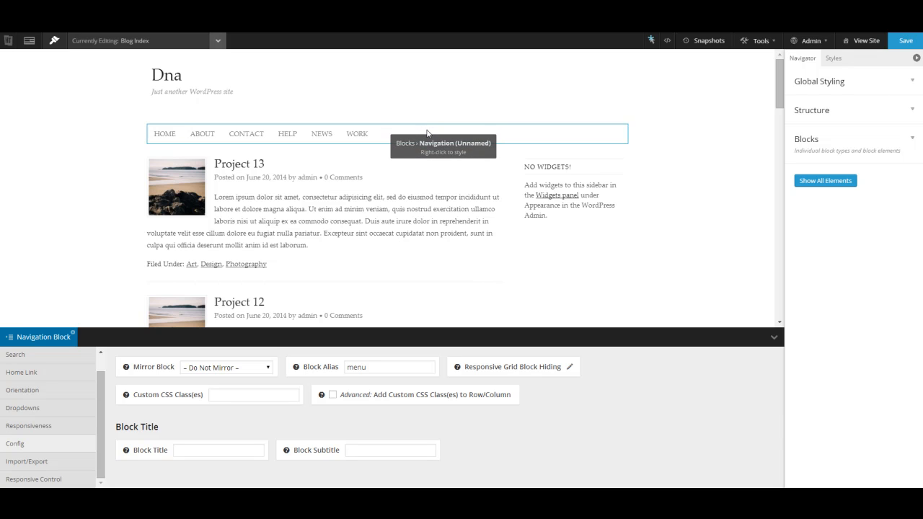
Select the Navigation block instance for styling and expand its Menu Item element in the element tree
right_click(417, 138)
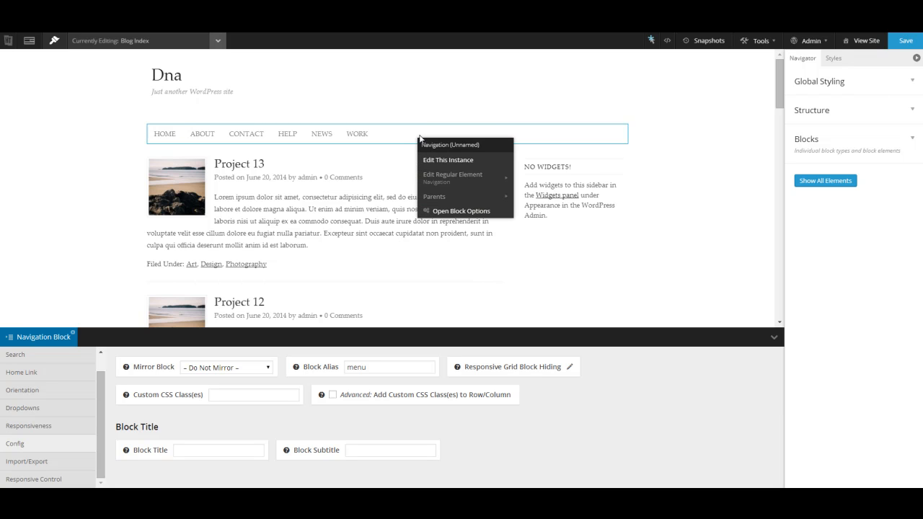
left_click(457, 162)
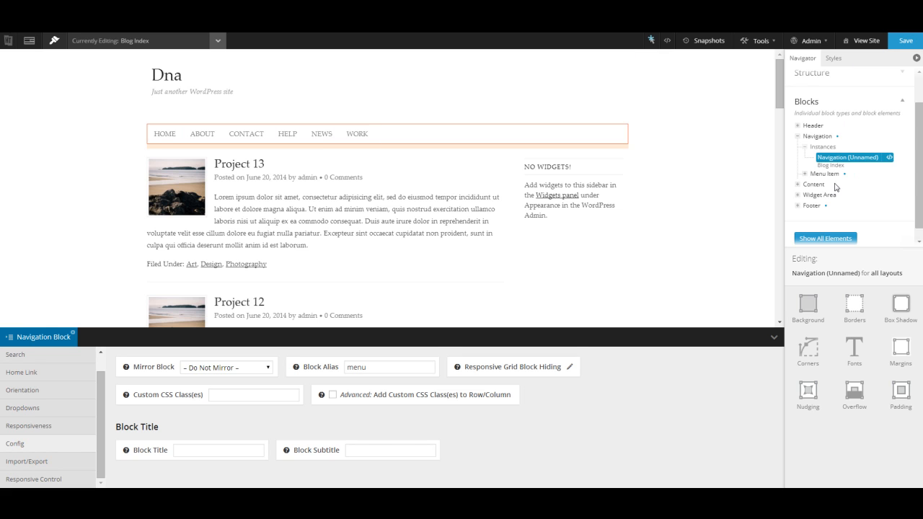
left_click(805, 174)
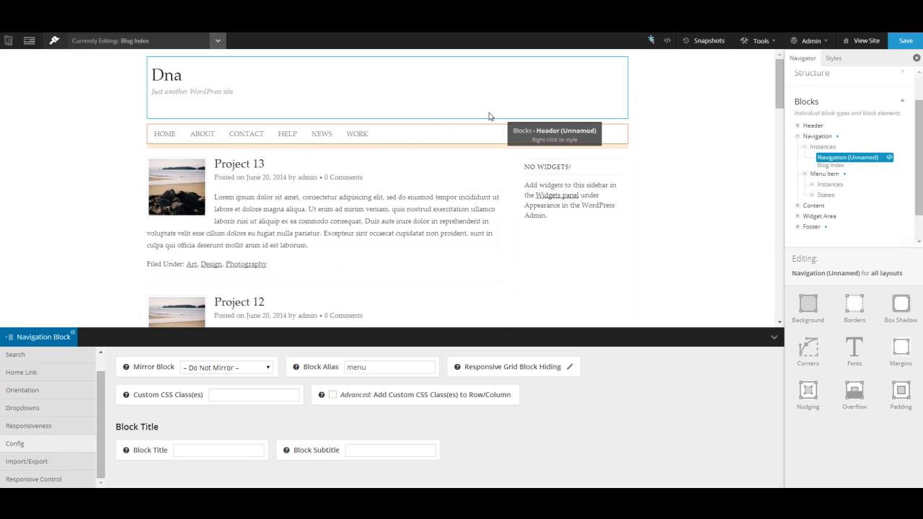
right_click(398, 138)
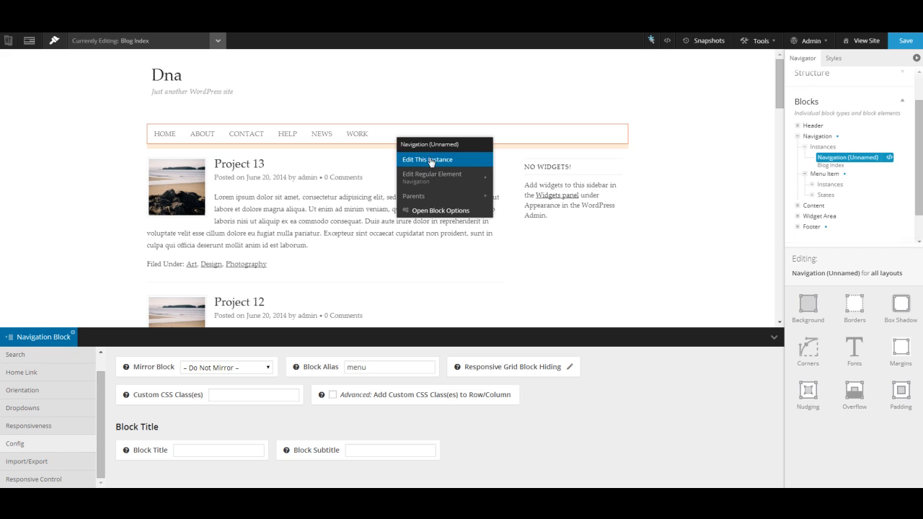
left_click(432, 159)
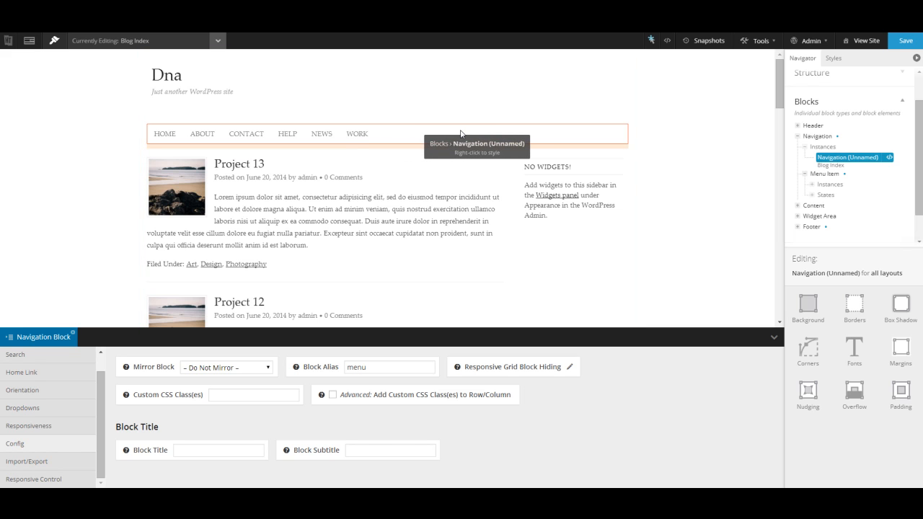
Compare styling targets for the post body text: the Content block's instance versus the regular Body Text element, ending on the instance
right_click(384, 205)
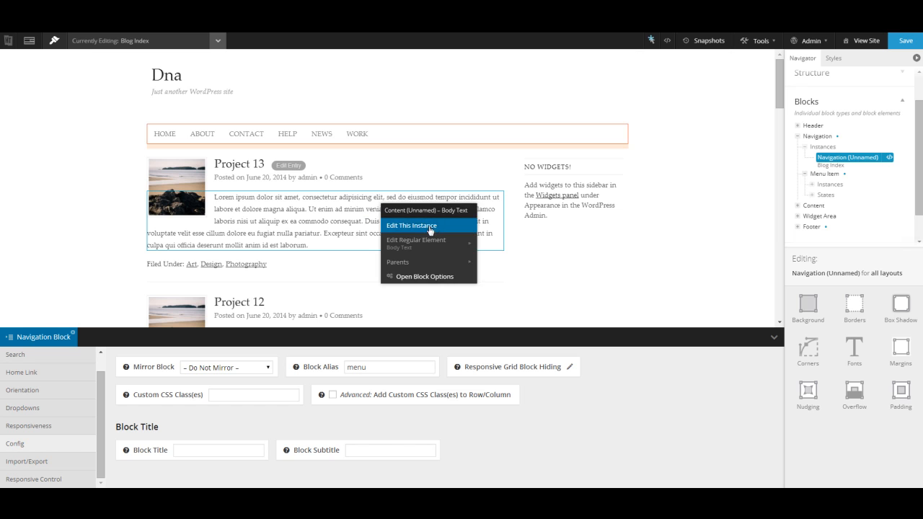
left_click(411, 225)
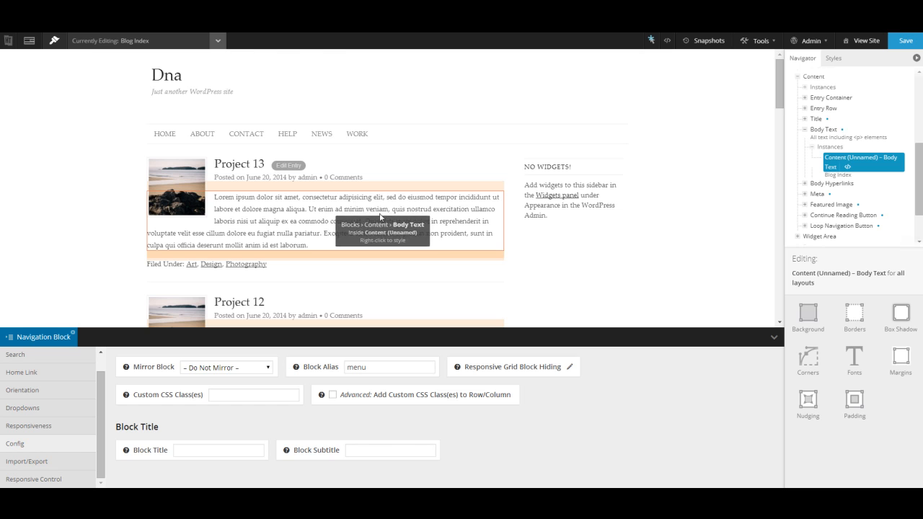
scroll(369, 208, "down", 2)
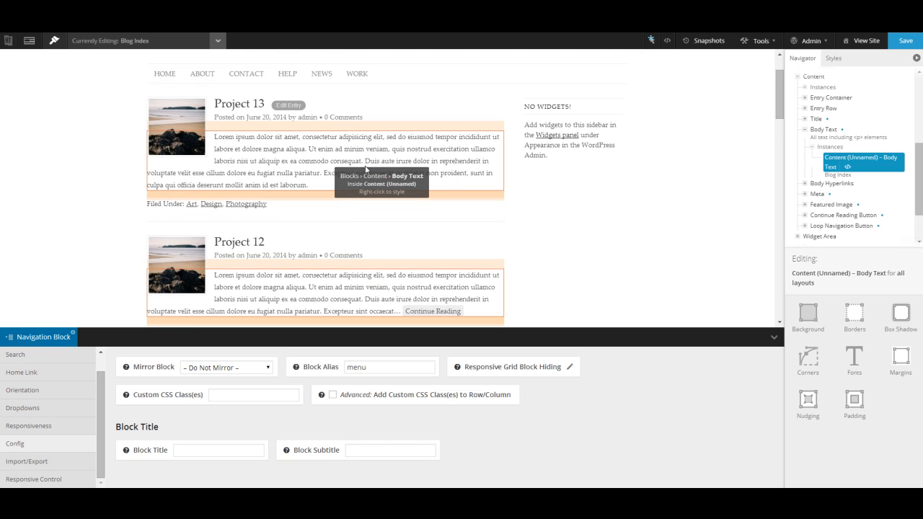
right_click(365, 162)
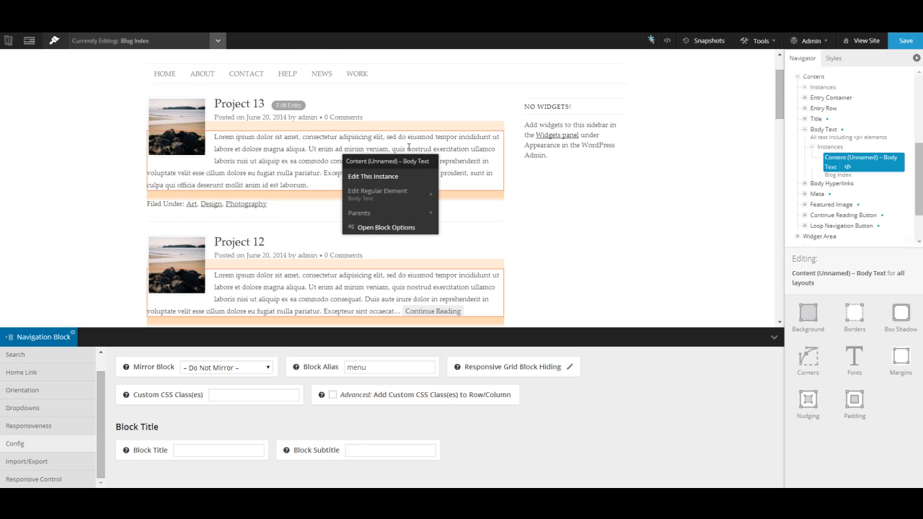
left_click(395, 200)
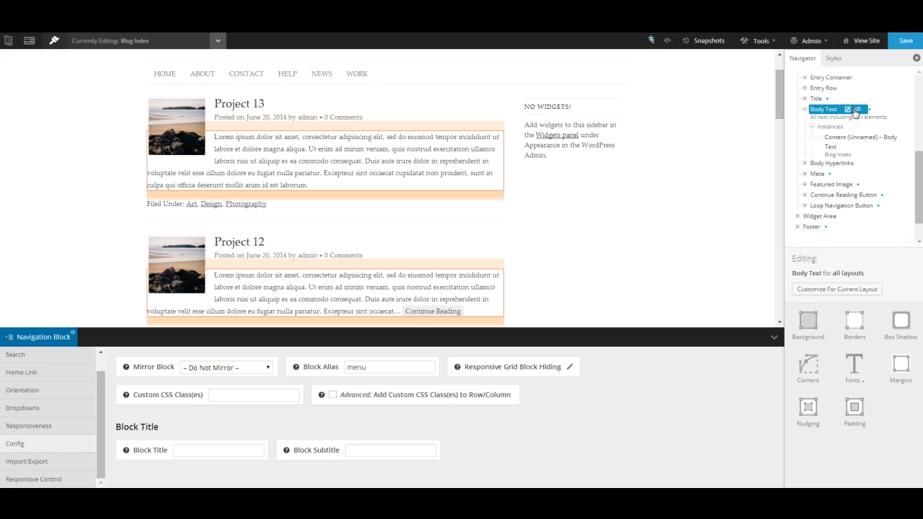
right_click(378, 168)
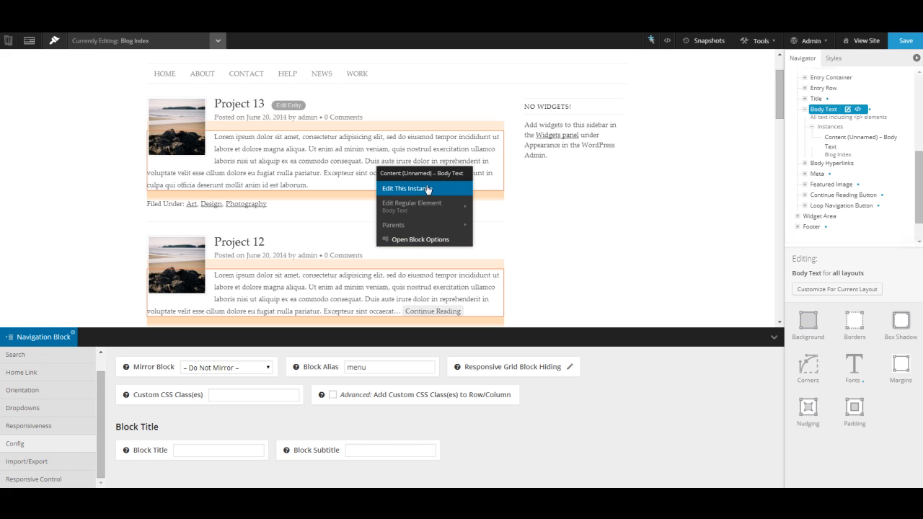
left_click(427, 189)
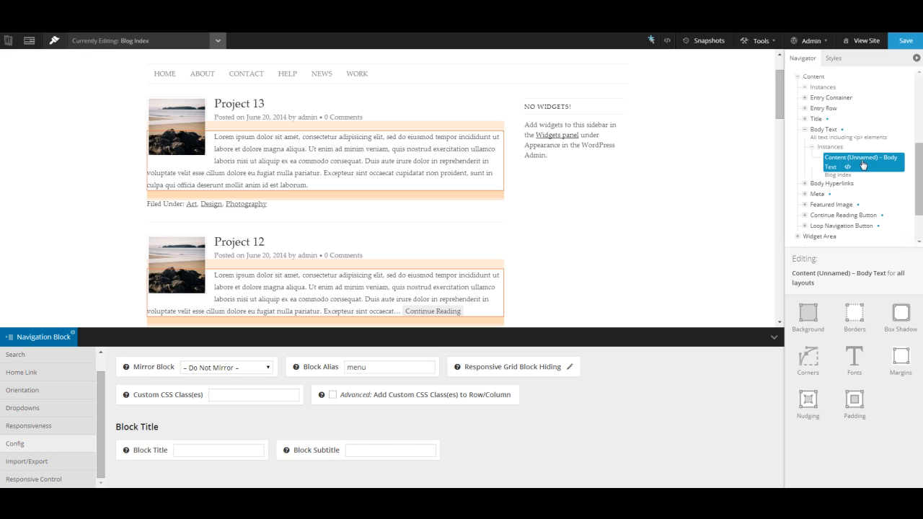
Save the pending changes, then set the Content block's alias to "mycontent" and save it
left_click(902, 39)
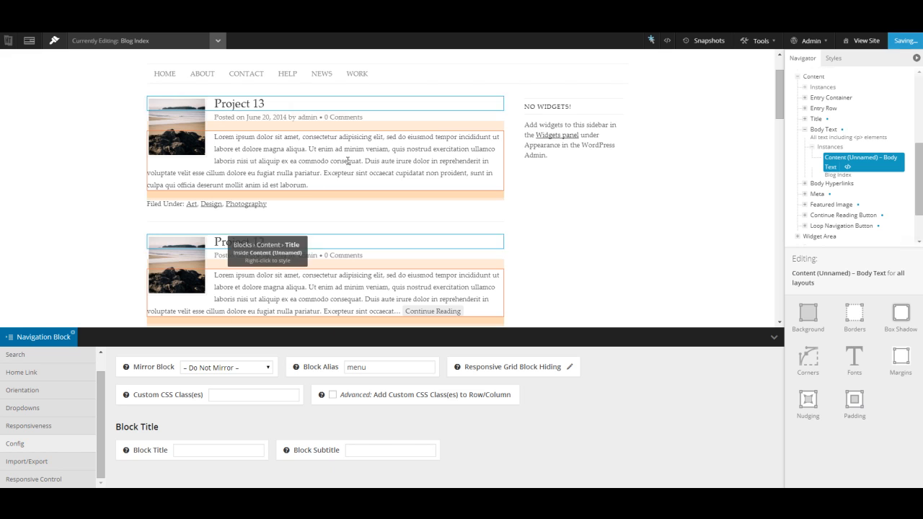
right_click(372, 212)
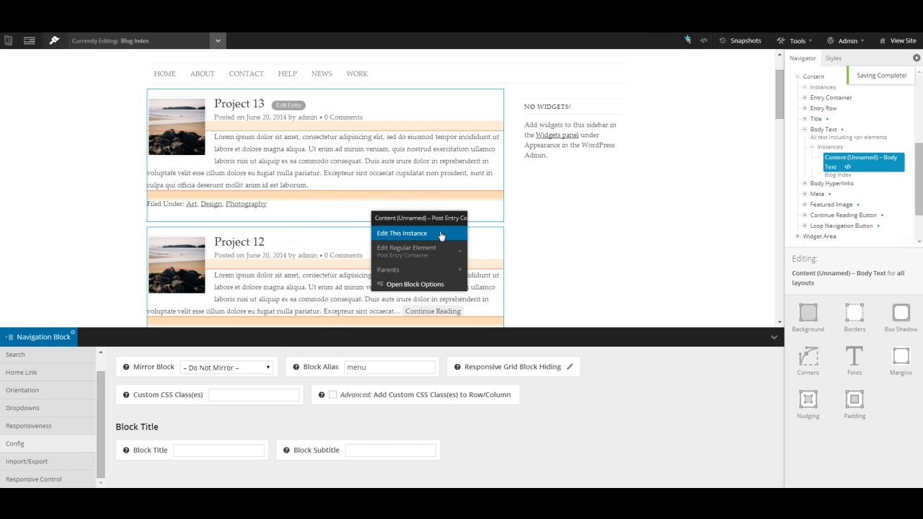
left_click(412, 284)
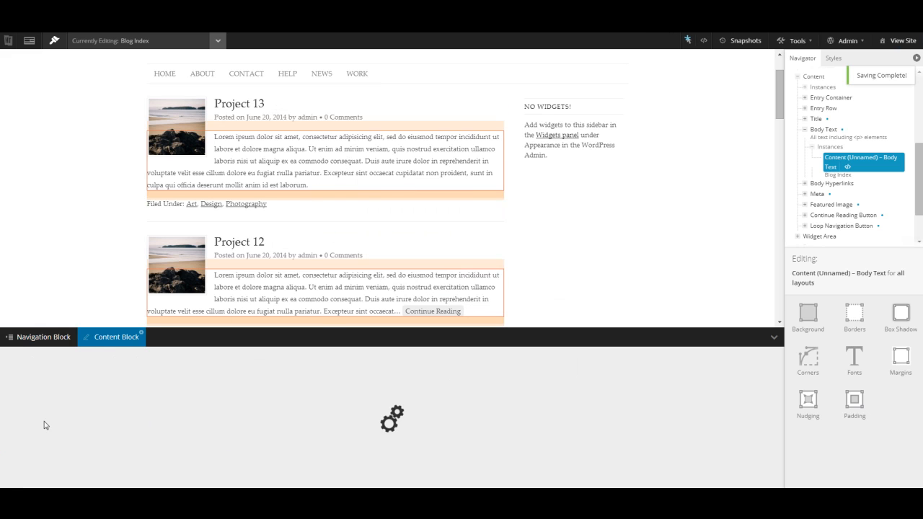
left_click(22, 445)
left_click(343, 368)
type("mycon")
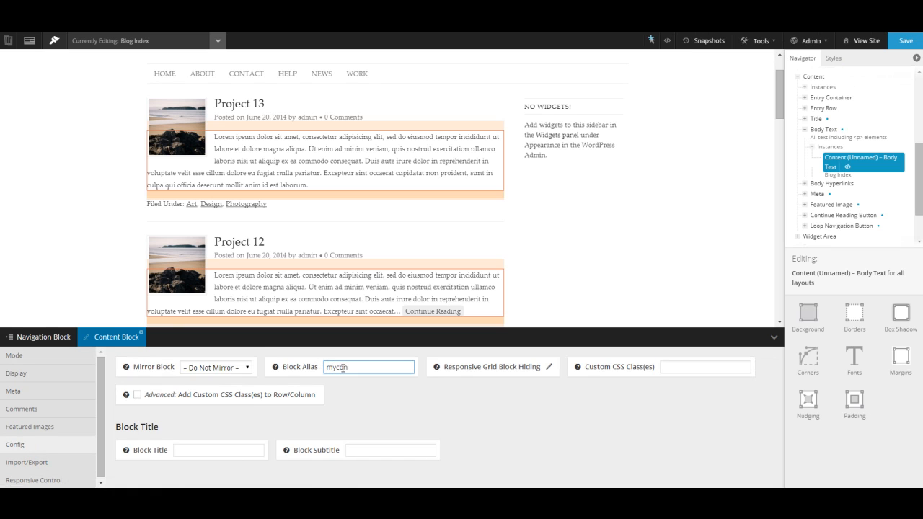
type("tent")
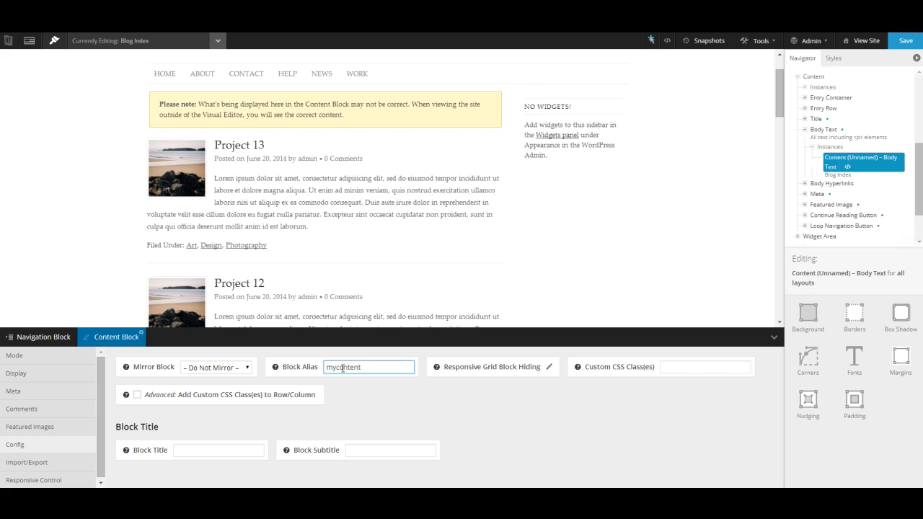
left_click(906, 40)
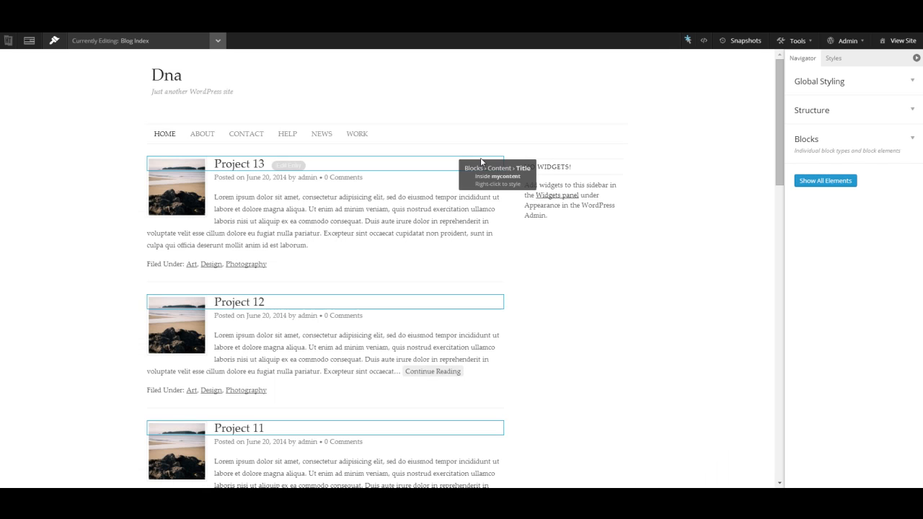
Select the mycontent Body Text instance for styling and open the live CSS editor
right_click(404, 217)
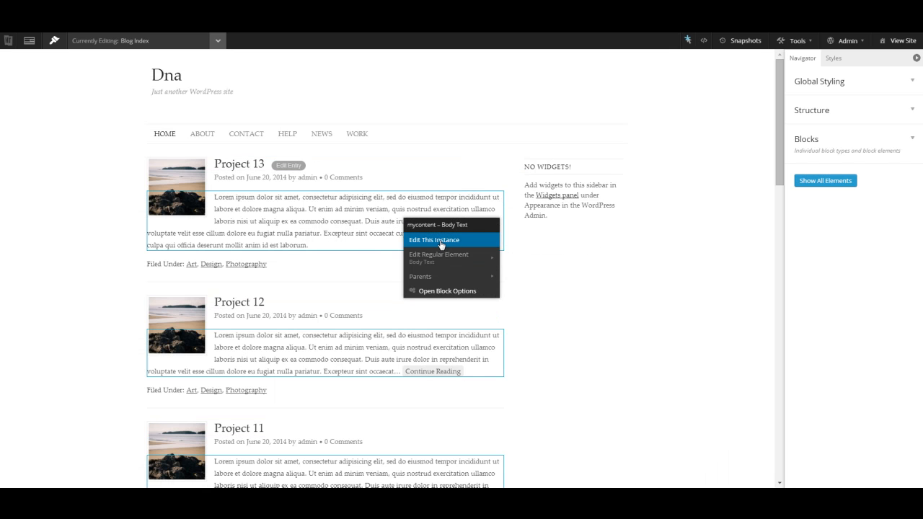
left_click(441, 240)
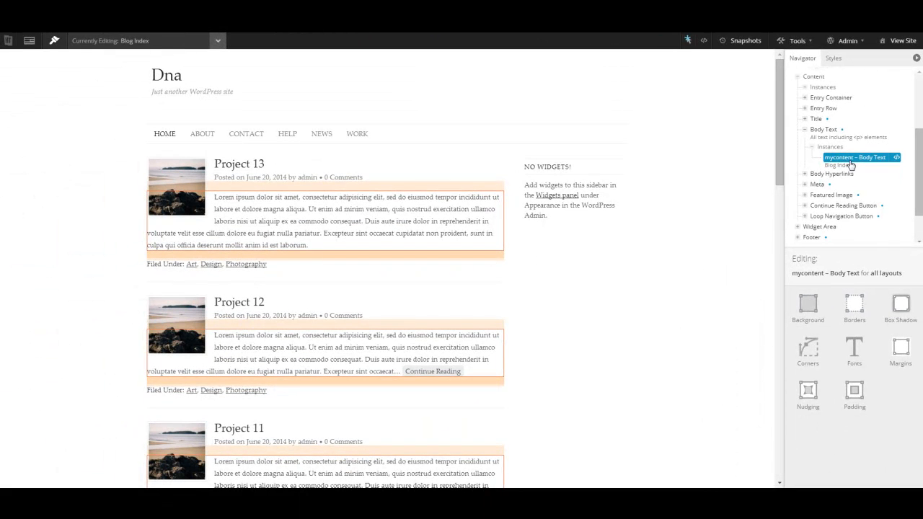
left_click(704, 42)
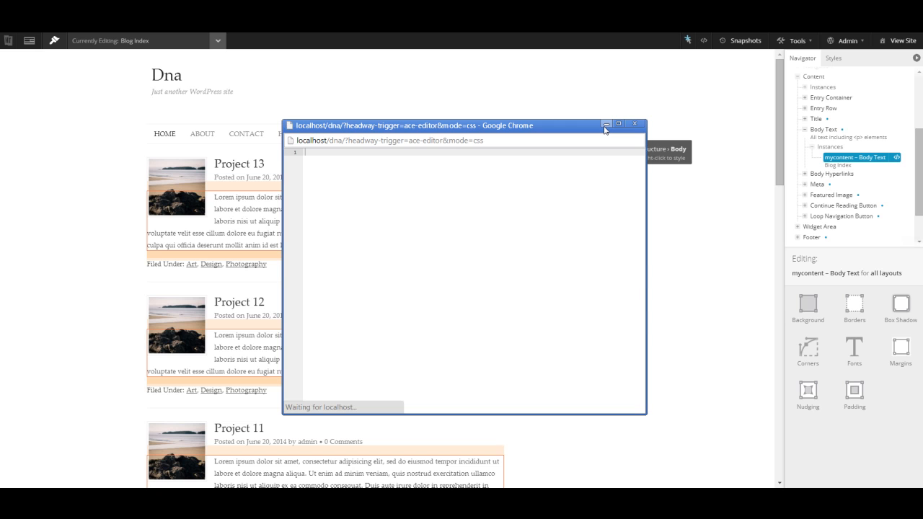
Close the live CSS editor and review the styling options for the Meta Hyperlinks element under Project 13
left_click(634, 124)
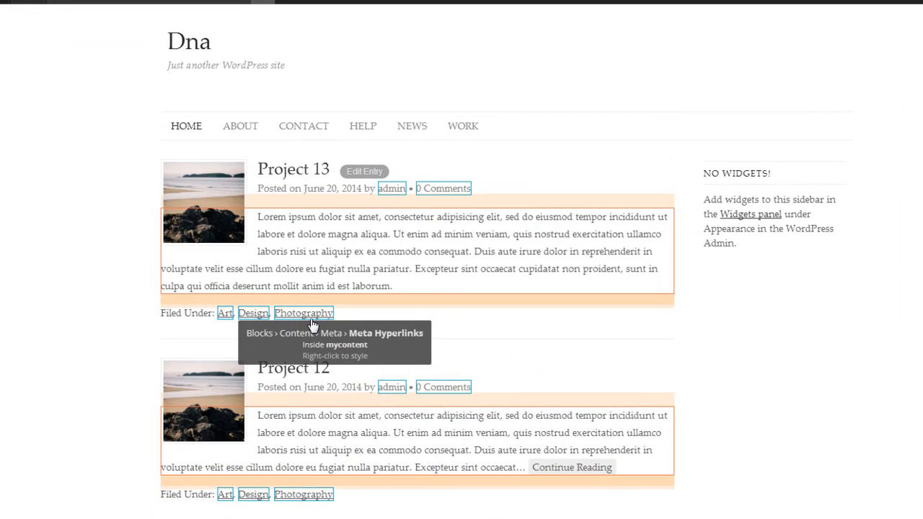
right_click(314, 322)
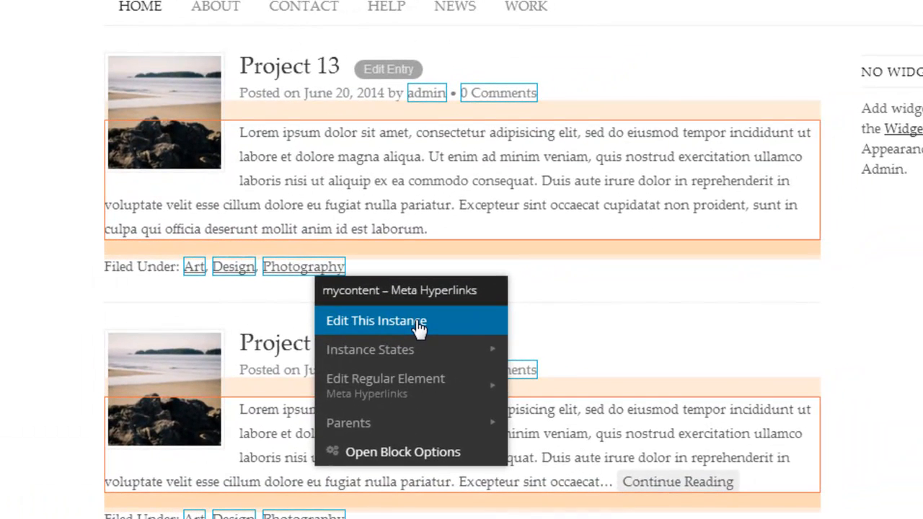
mouse_move(412, 418)
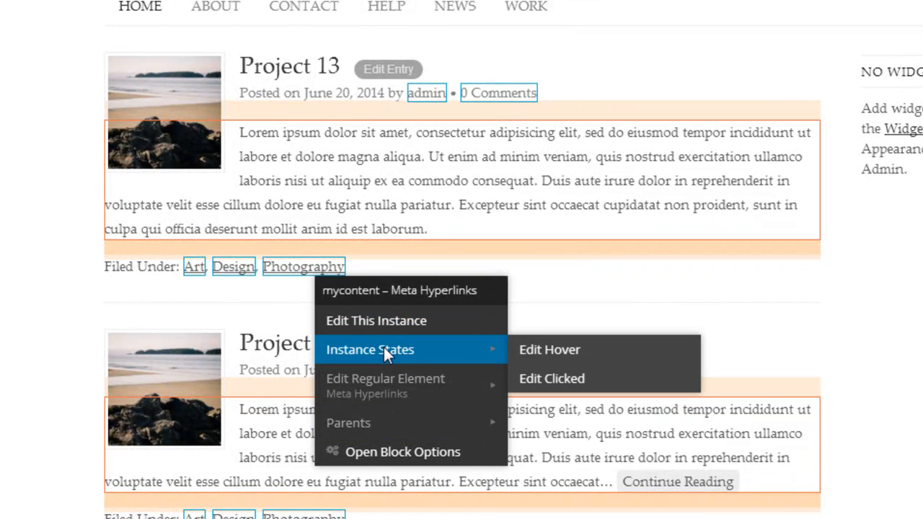
mouse_move(376, 433)
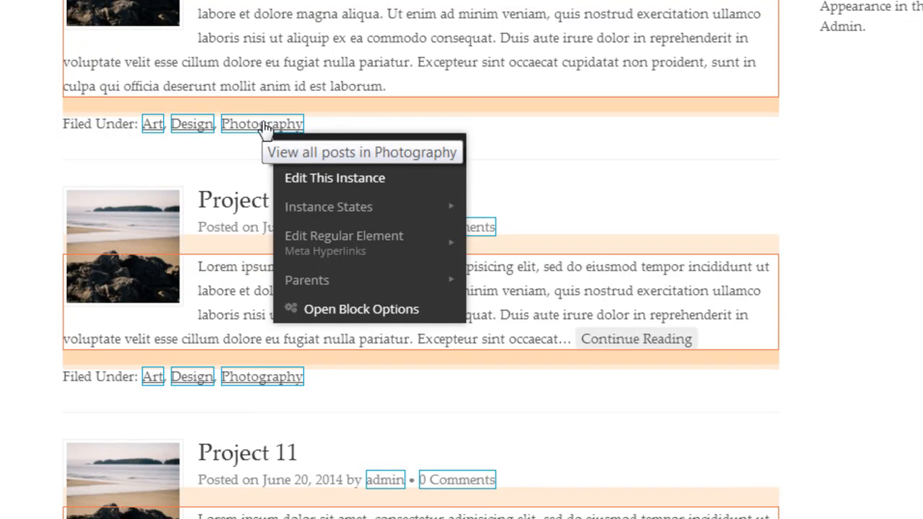
left_click(920, 166)
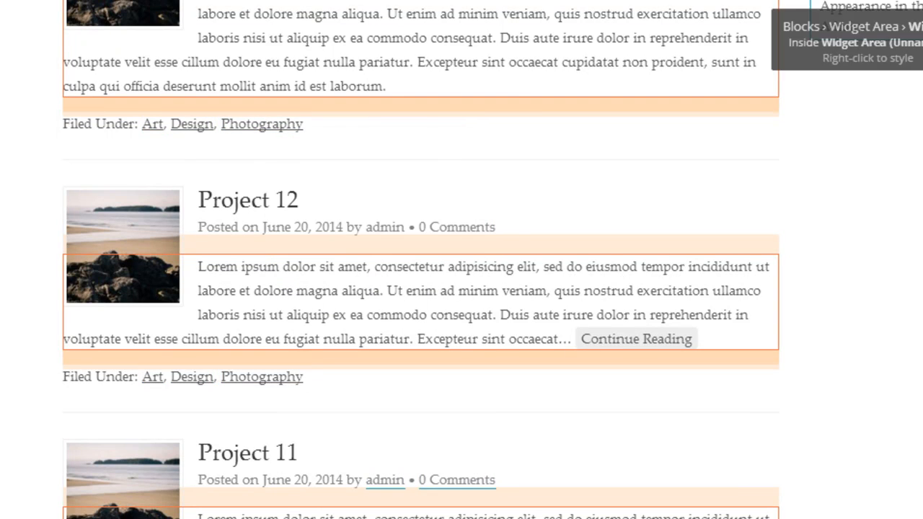
Select the mycontent block instance for styling by going through the parents of the Meta Hyperlinks element
right_click(271, 137)
mouse_move(382, 266)
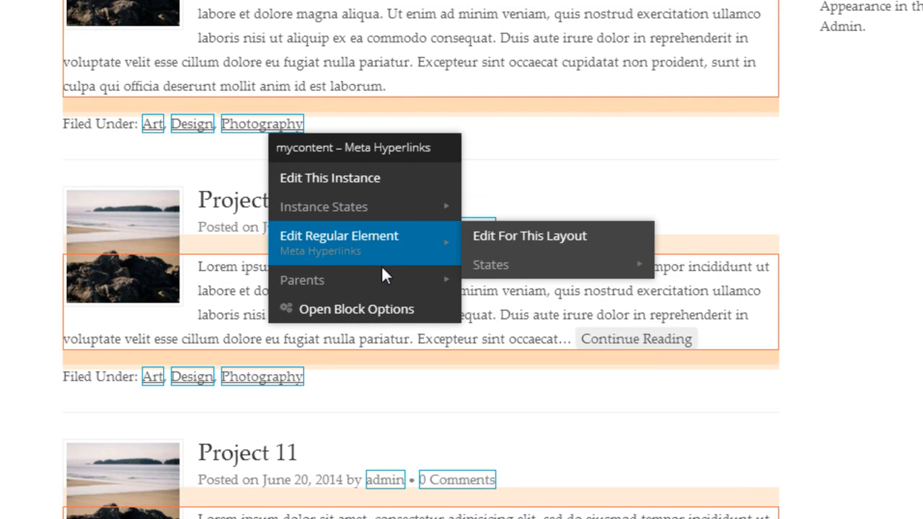
mouse_move(448, 285)
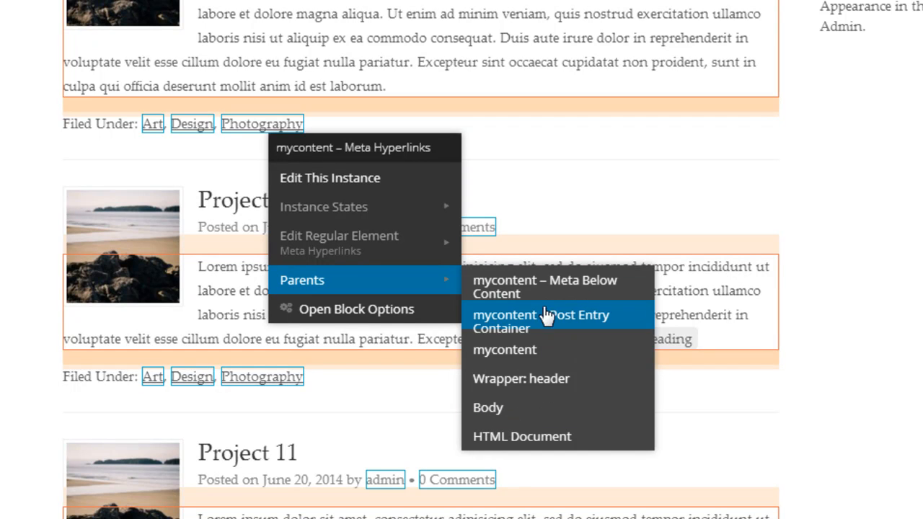
left_click(552, 352)
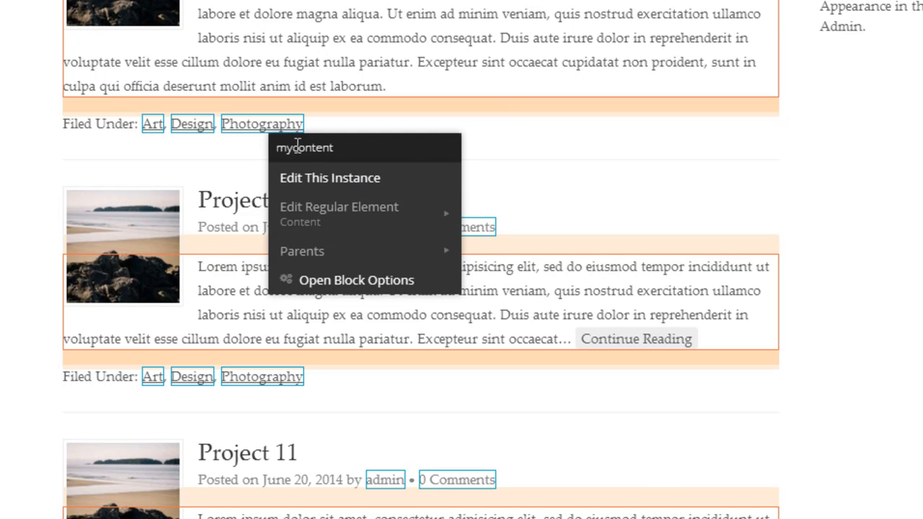
left_click(329, 184)
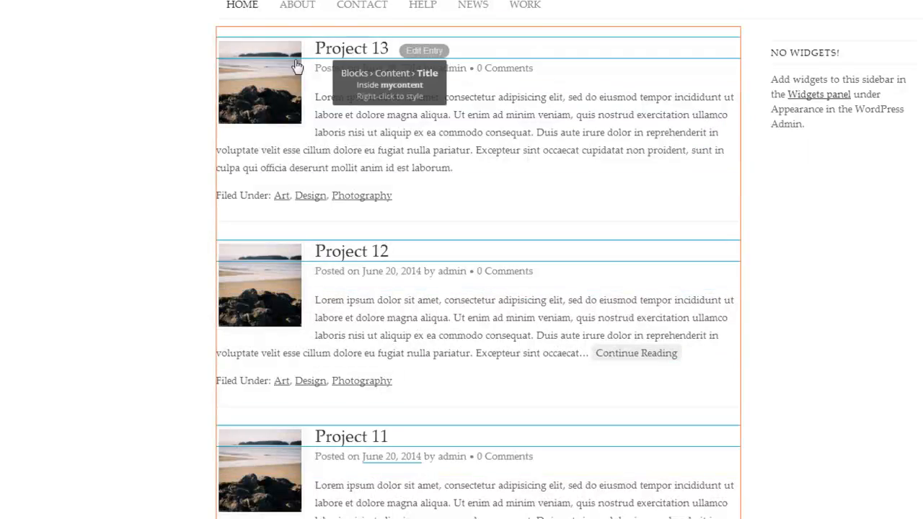
scroll(216, 274, "down", 6)
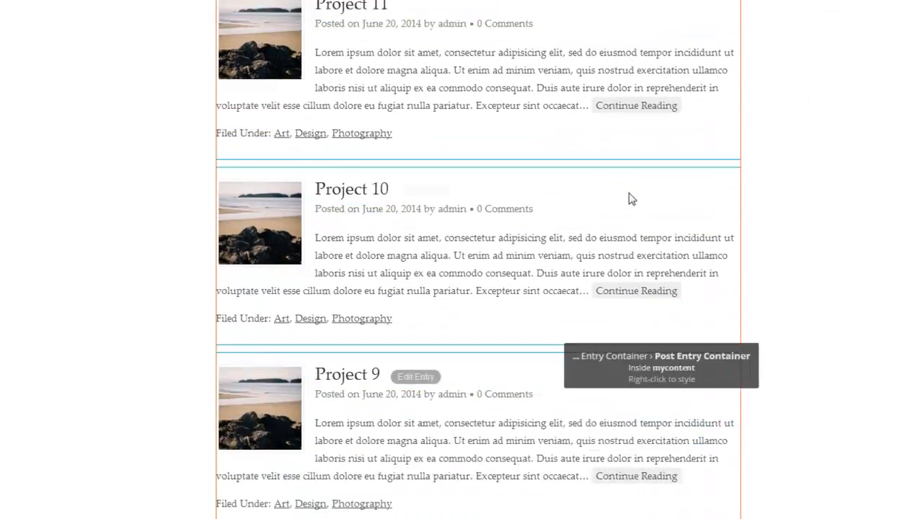
scroll(591, 108, "up", 6)
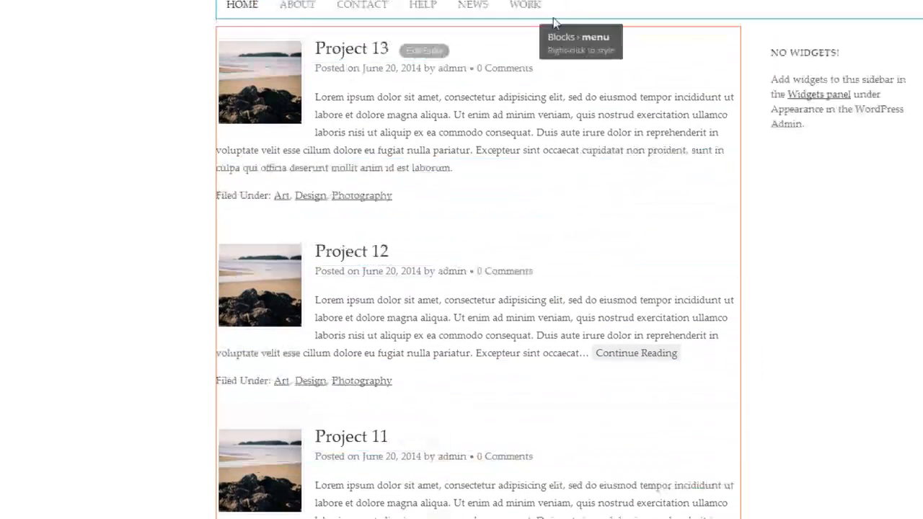
Select the header wrapper instance through the body text's parents and open the live CSS editor for it
right_click(465, 167)
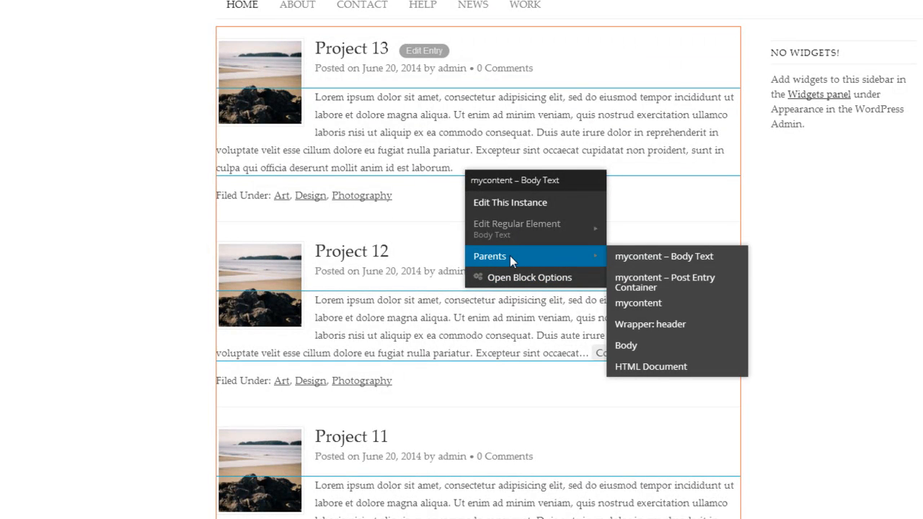
mouse_move(575, 256)
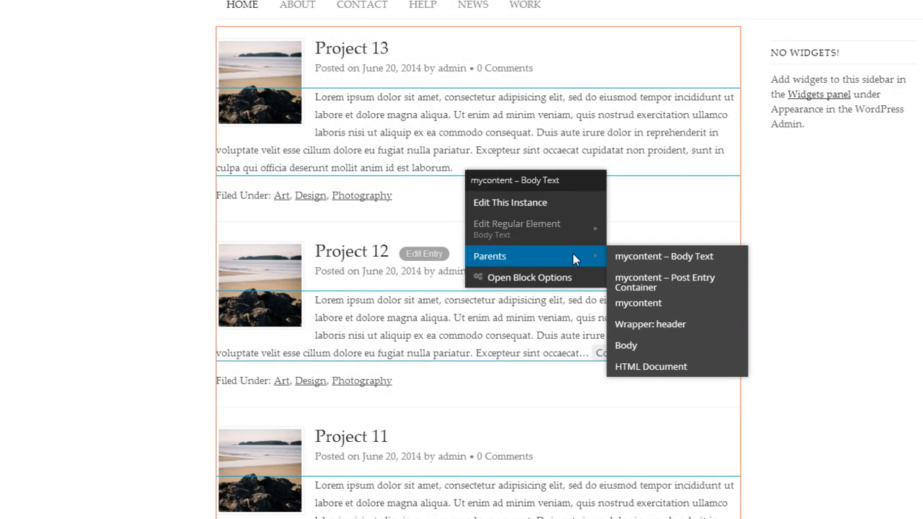
left_click(664, 326)
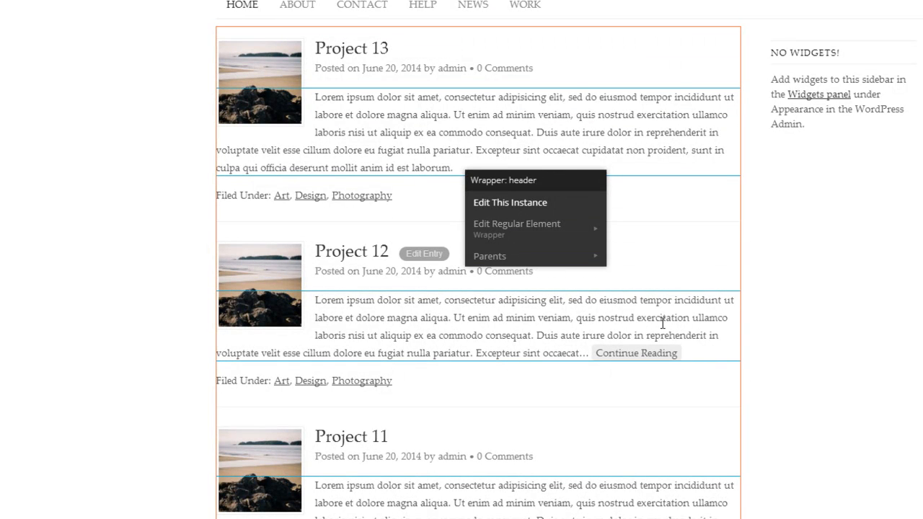
left_click(499, 202)
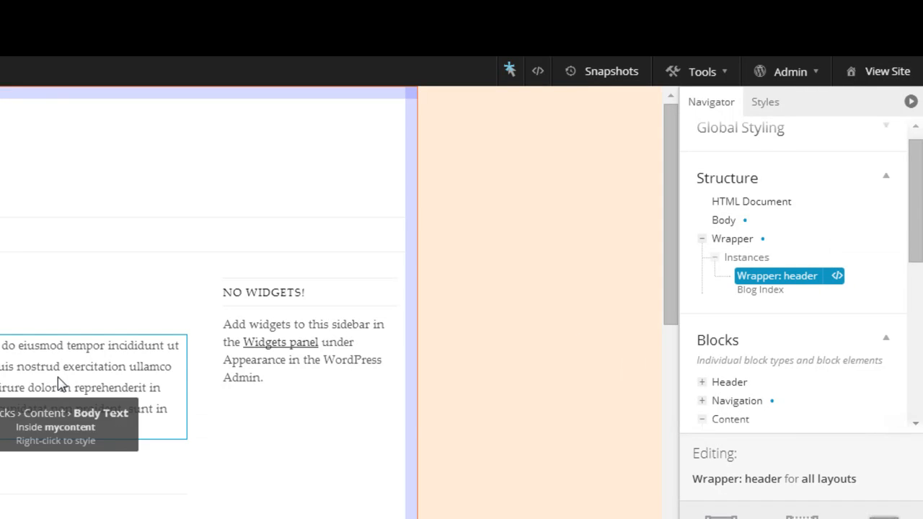
left_click(837, 276)
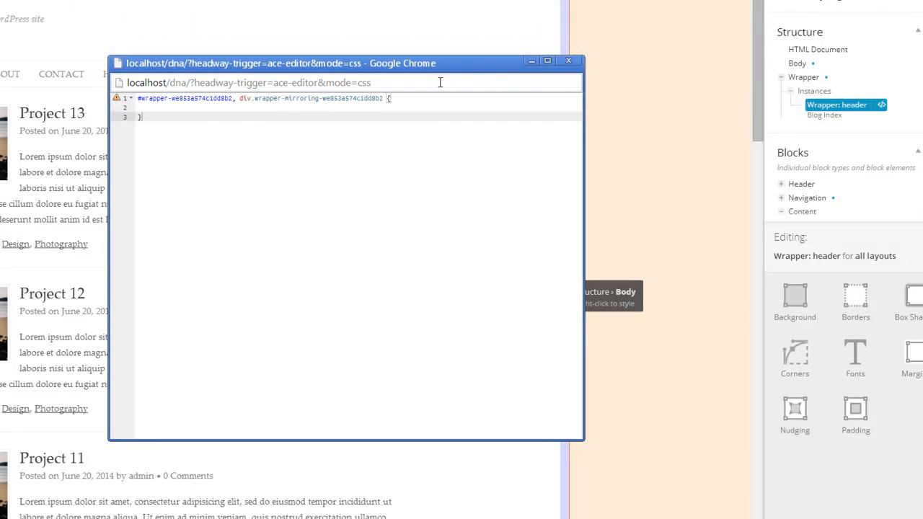
Add the selector #block-24 two lines below the wrapper rule in the CSS editor
left_click(411, 97)
left_click(176, 130)
key("Return")
key("Return")
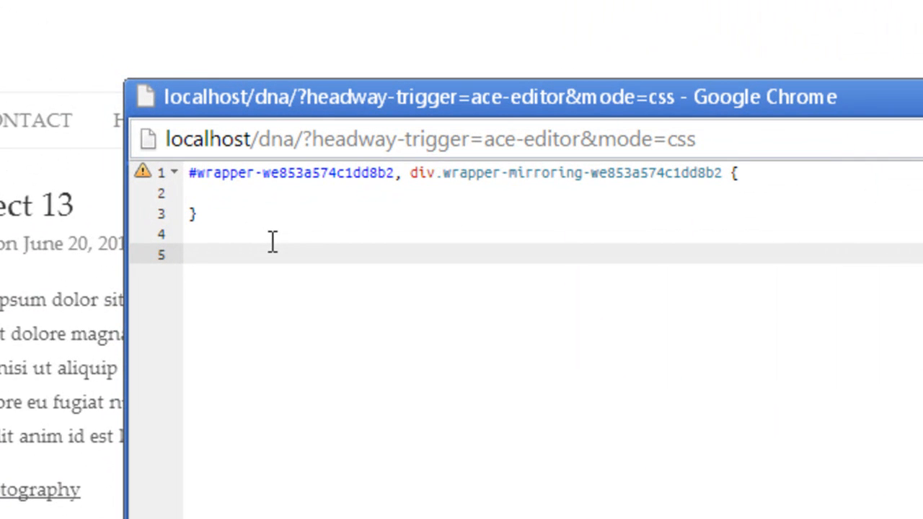
type("block")
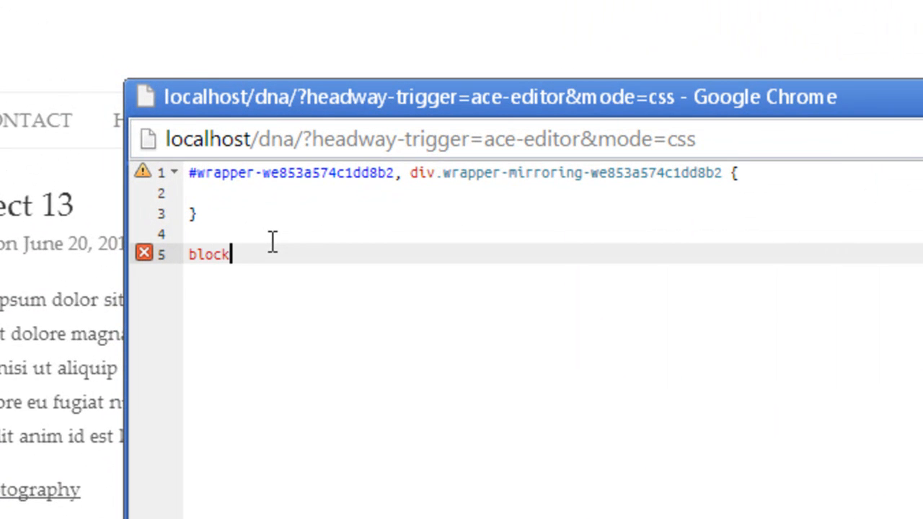
type("-24")
key("Left")
key("Left")
key("Left")
key("Left")
key("Left")
key("Left")
key("Left")
key("Left")
type("#")
left_click(337, 254)
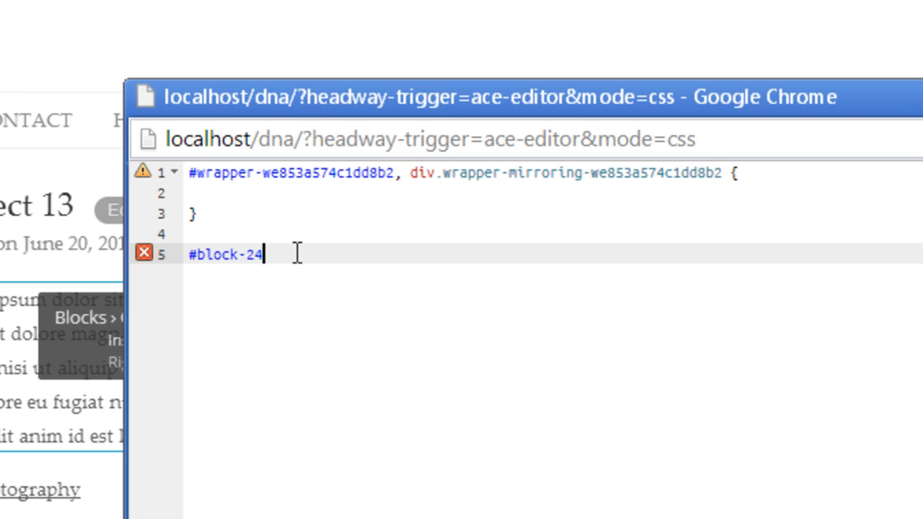
Highlight the unique ID after "#wrapper-" in the first selector to compare it with the block selector
left_click_drag(295, 173, 264, 173)
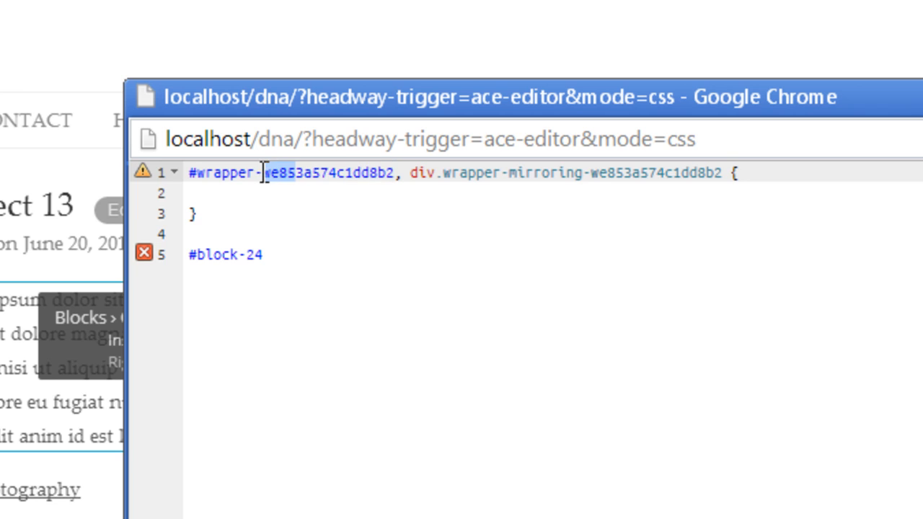
left_click(322, 207)
left_click_drag(398, 173, 262, 173)
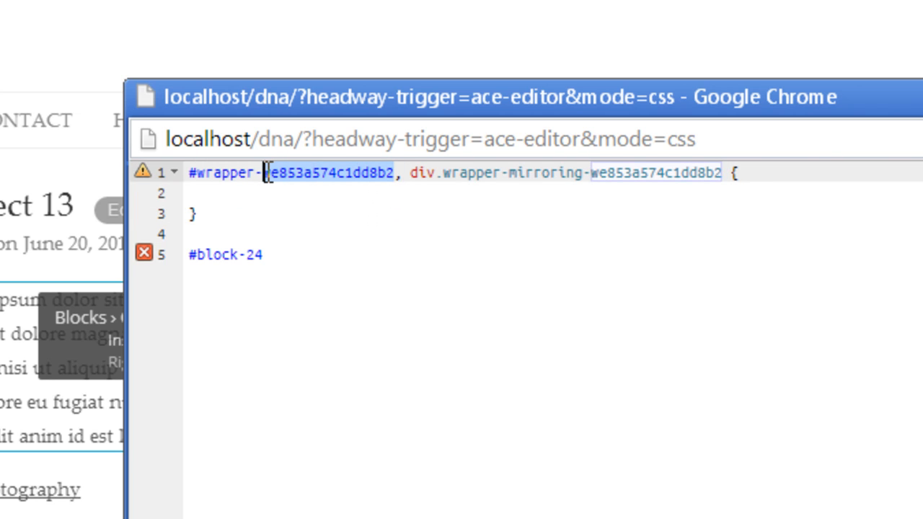
left_click(293, 212)
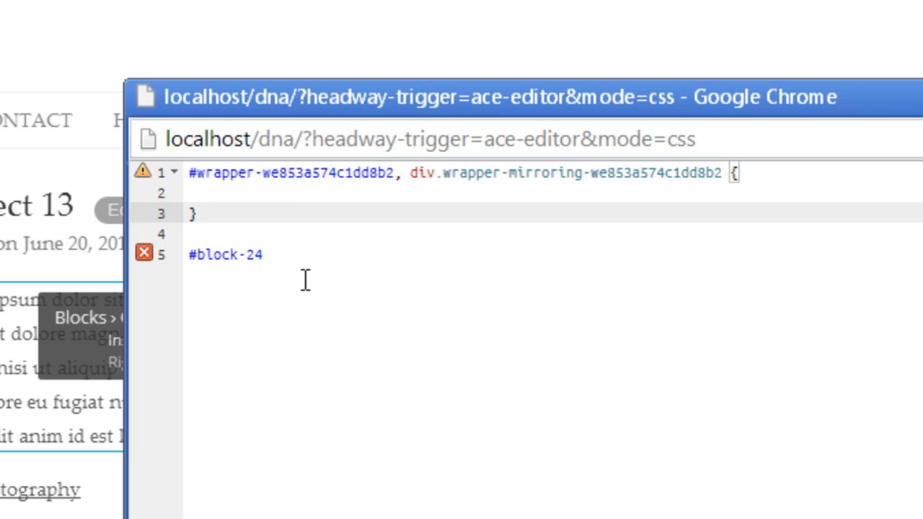
Clear all code from the CSS editor, and switch between its window and the Visual Editor, ending on the Visual Editor
left_click_drag(287, 262, 178, 181)
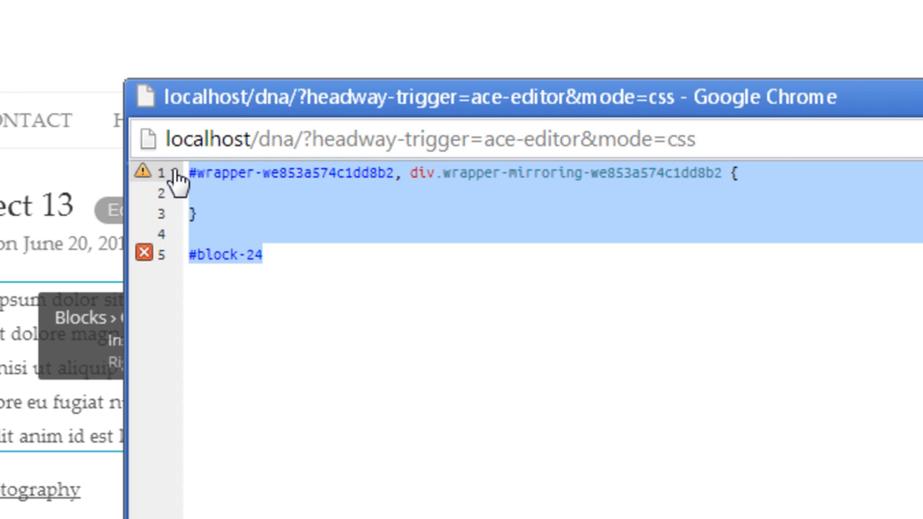
key("BackSpace")
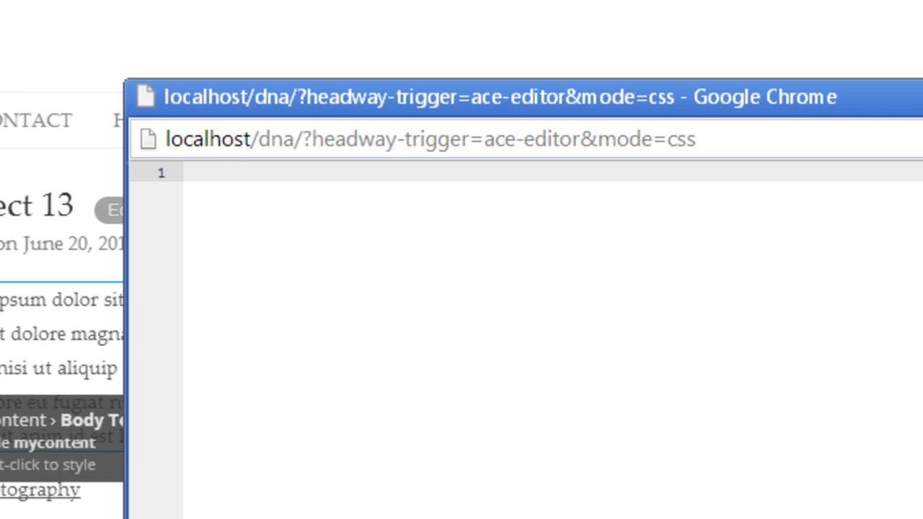
key("alt+F4")
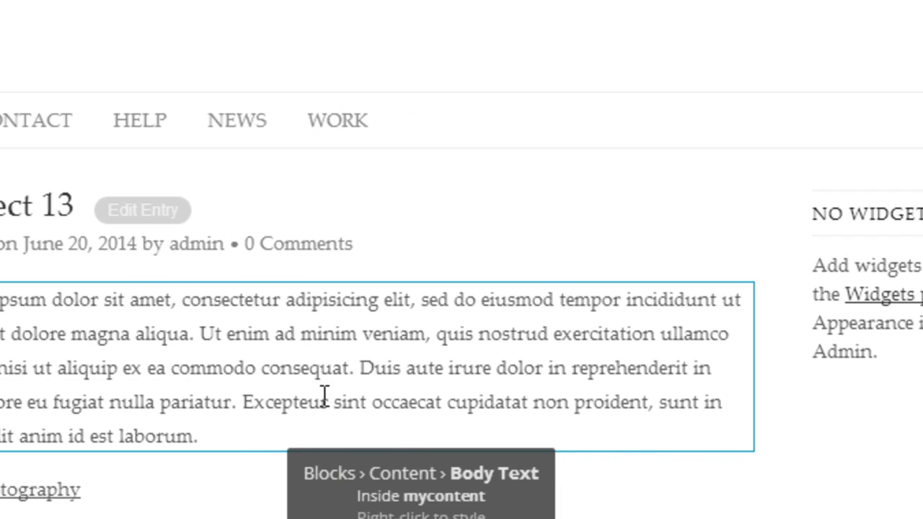
key("alt+Tab")
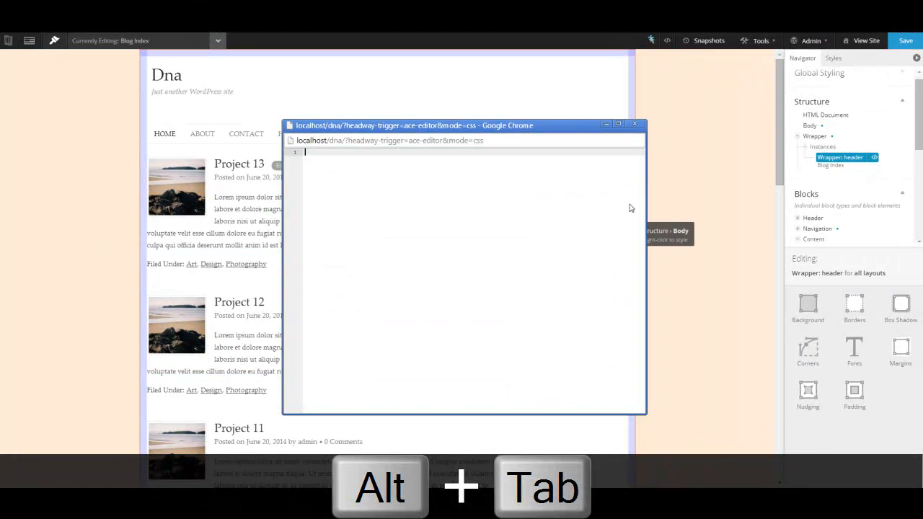
key("alt+Tab")
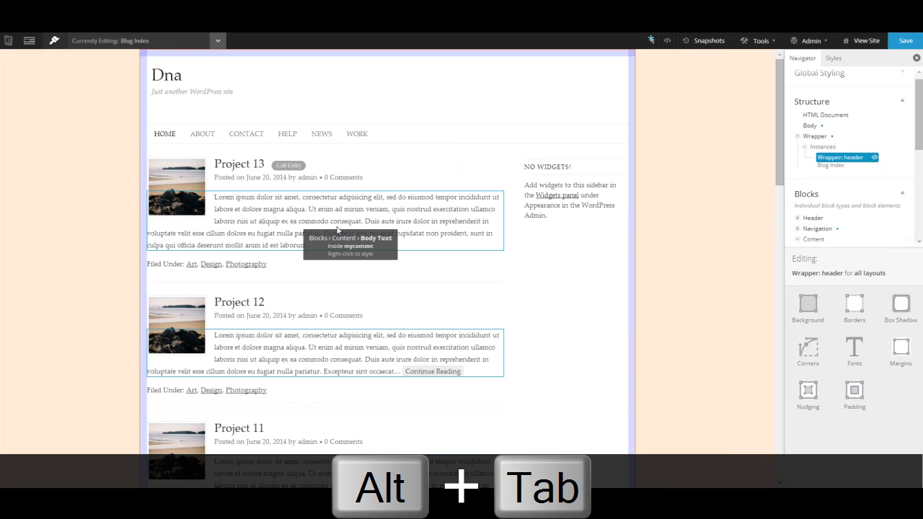
Select the mycontent block instance for styling by going through the parents of the Post Entry Container
right_click(423, 264)
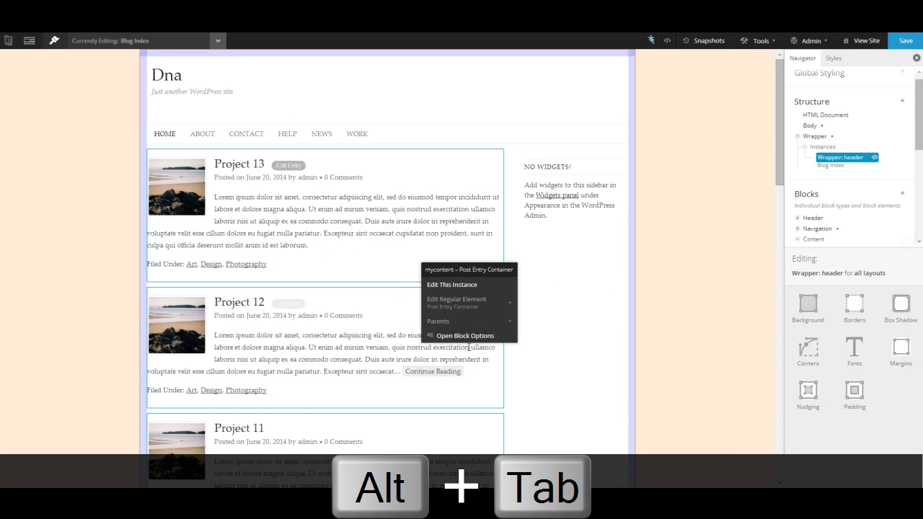
mouse_move(453, 322)
left_click(534, 322)
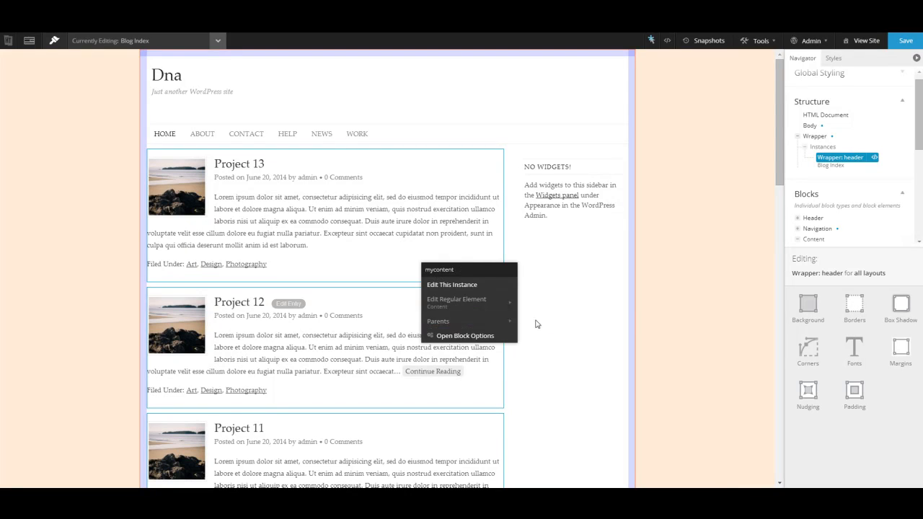
left_click(436, 275)
Open the mycontent block's configuration options and set its custom CSS class to "content_new"
right_click(403, 258)
mouse_move(479, 309)
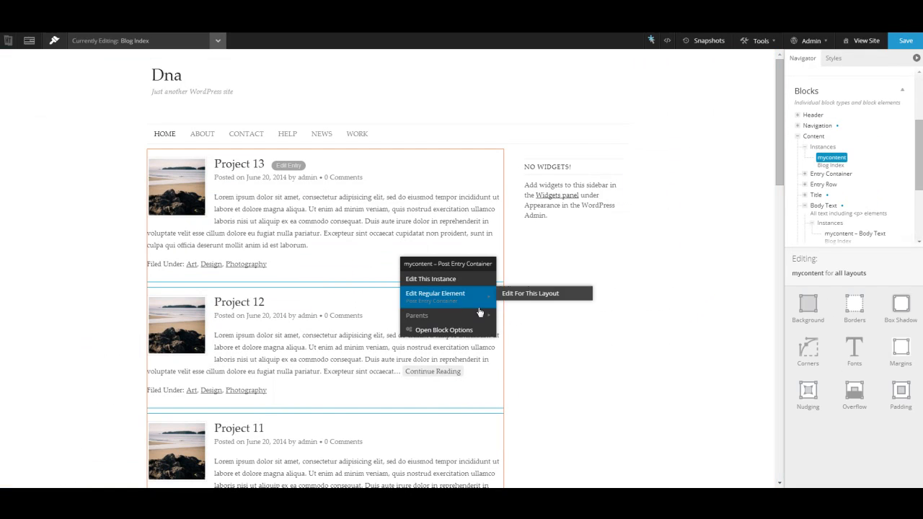
left_click(453, 330)
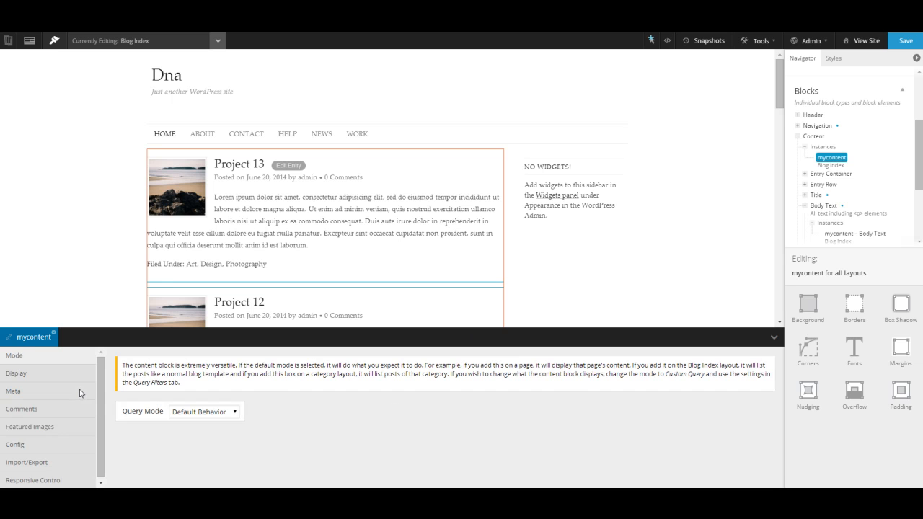
left_click(33, 444)
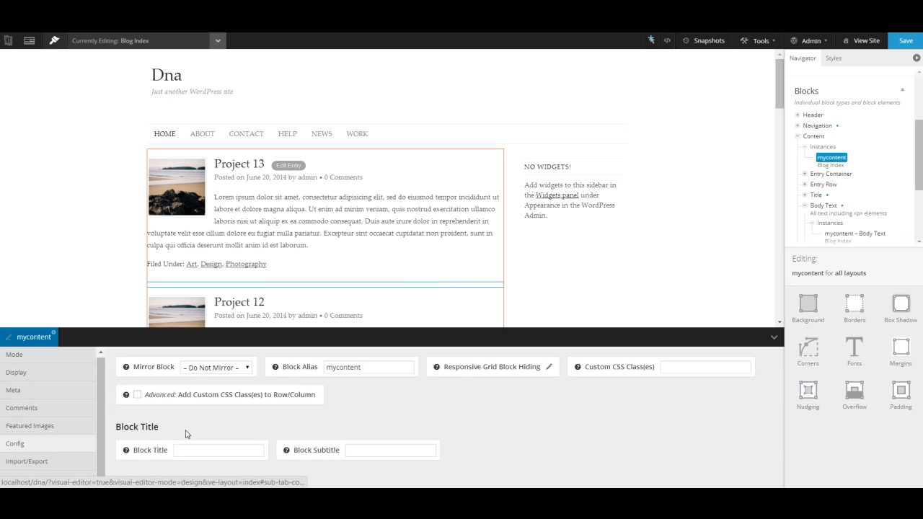
left_click(690, 366)
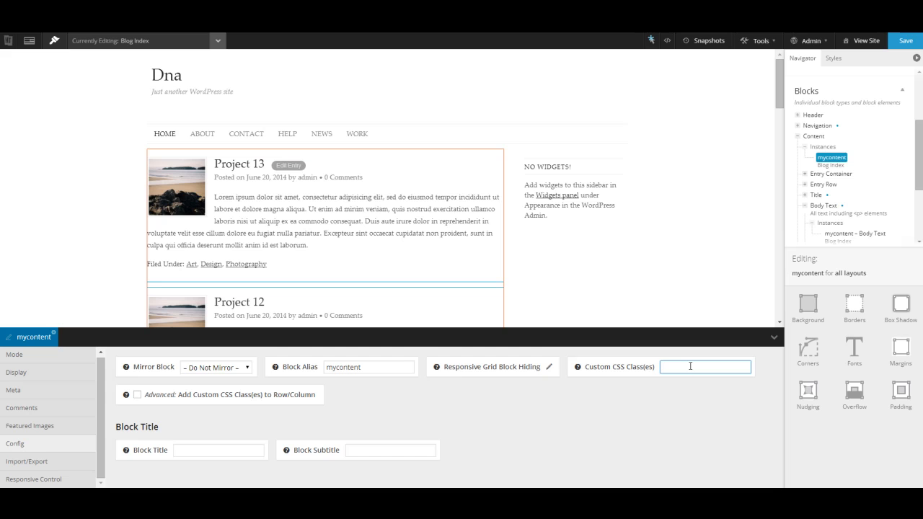
type("CPON")
key("BackSpace")
key("BackSpace")
key("BackSpace")
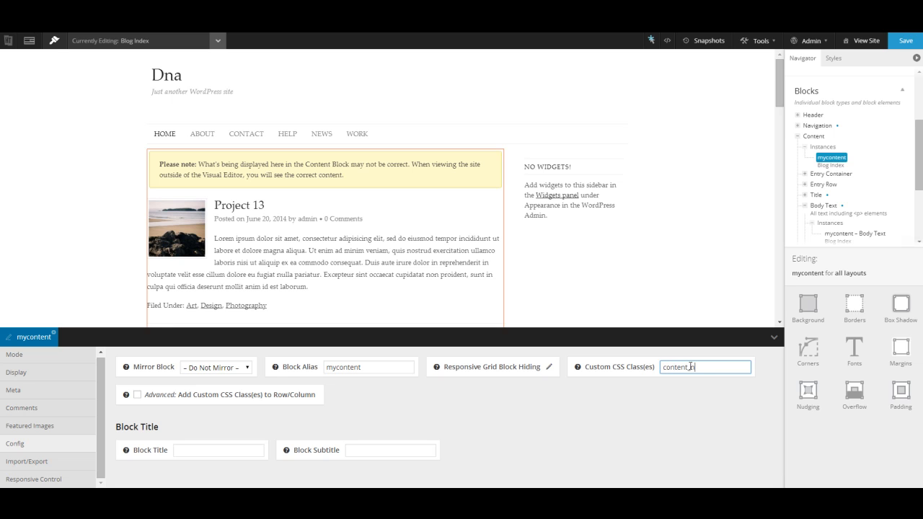
left_click(616, 431)
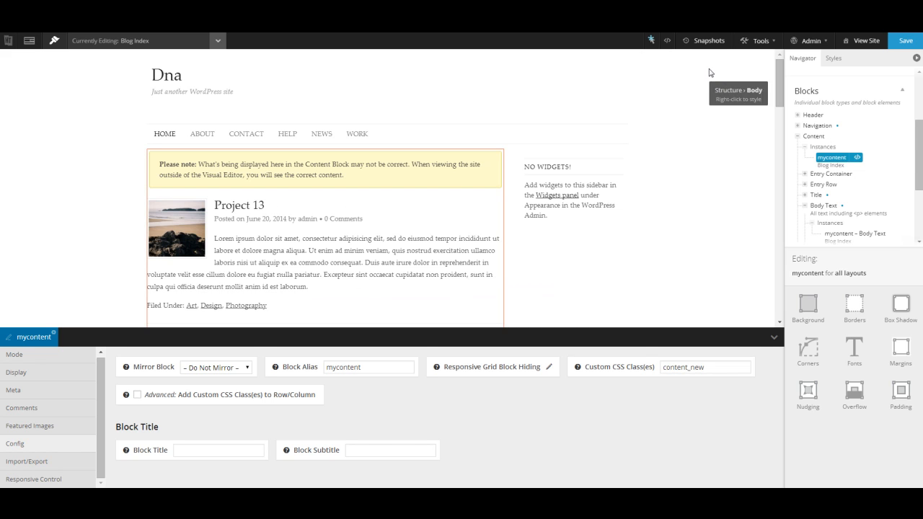
Save the layout changes and bring up the live CSS editor
left_click(668, 40)
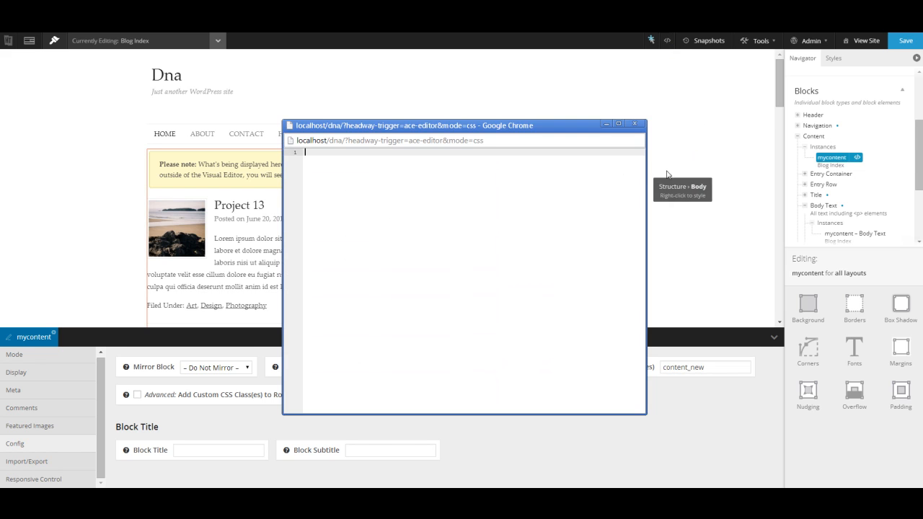
left_click(906, 41)
left_click(667, 40)
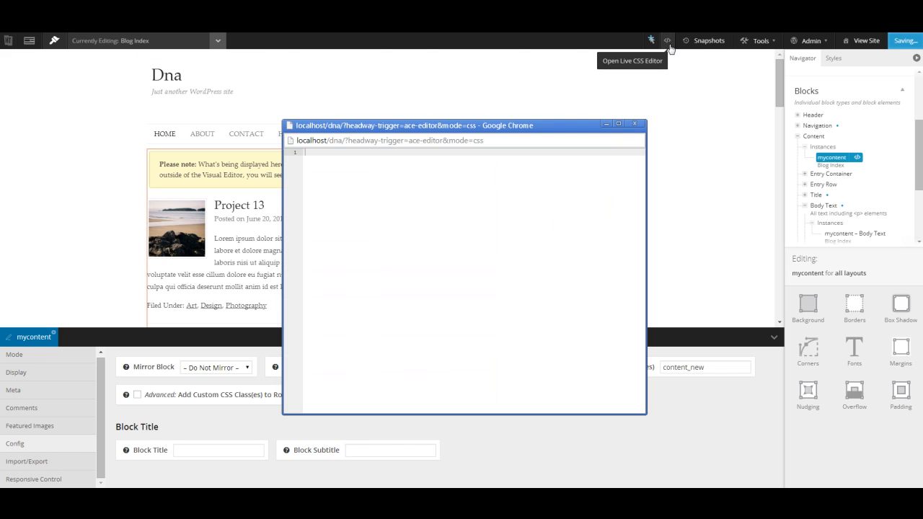
Write a .content_new rule with background-color:red in the live CSS editor and reload the page to check it
left_click_drag(394, 135, 563, 157)
type(".content_new")
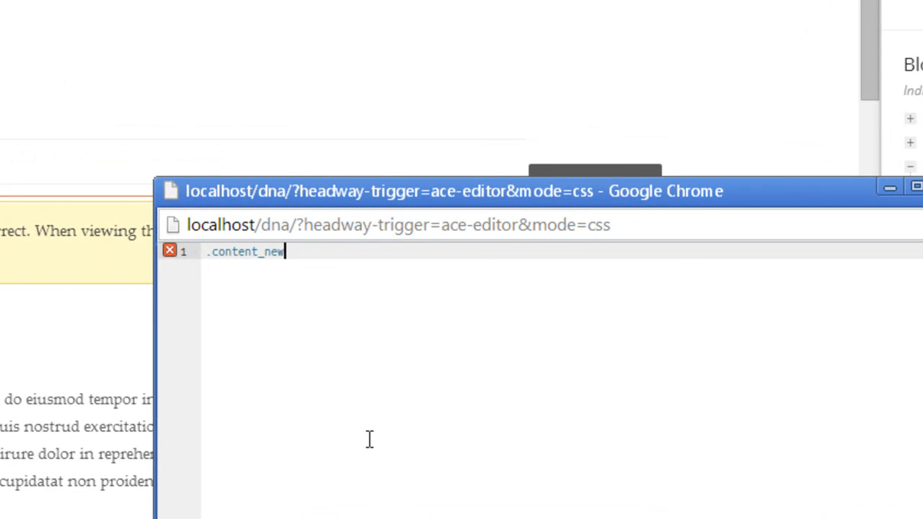
mouse_move(467, 184)
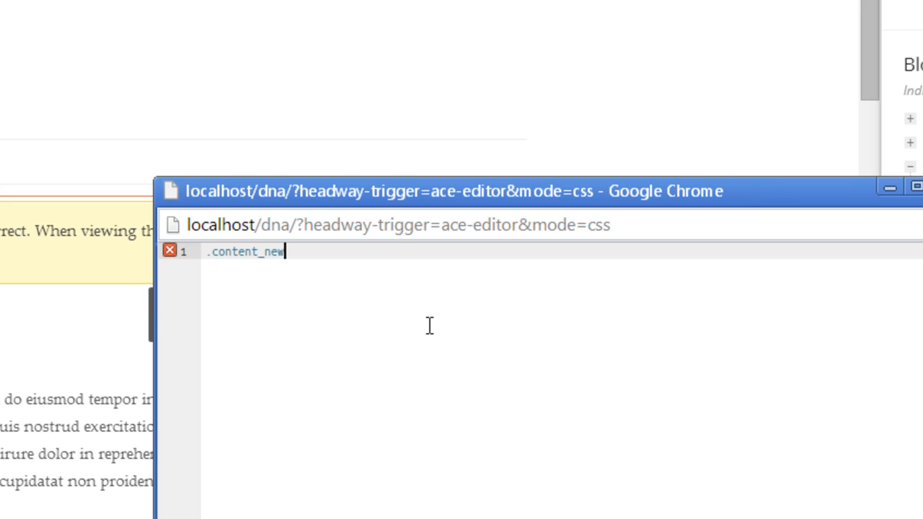
type("{")
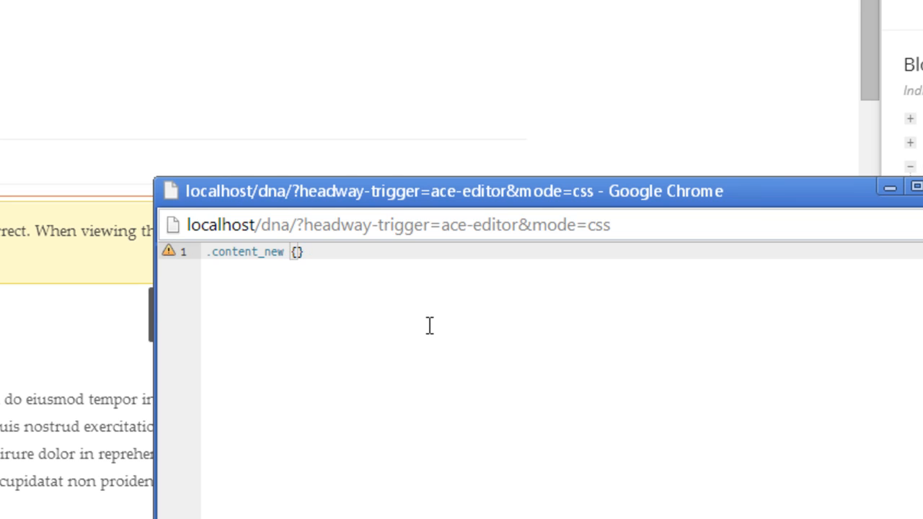
type("nackgr")
key("BackSpace")
key("BackSpace")
key("BackSpace")
key("BackSpace")
key("BackSpace")
key("BackSpace")
type("background")
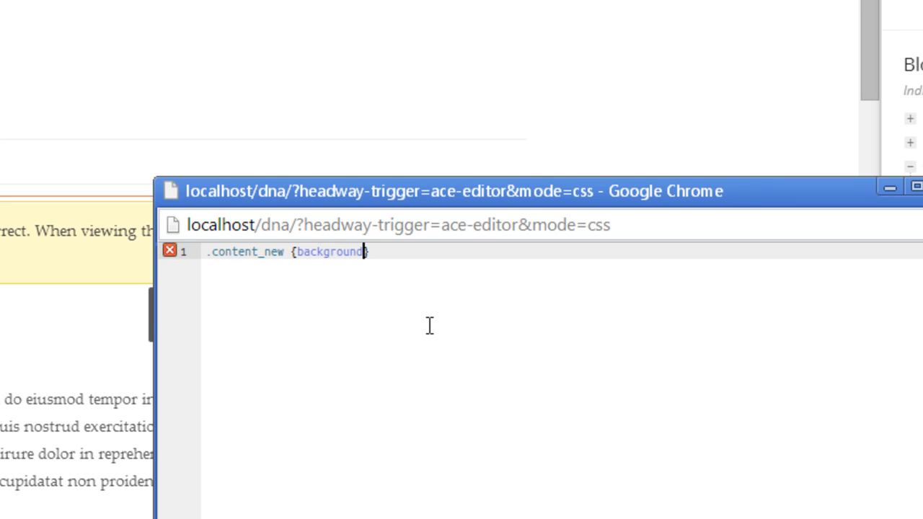
type("-color:red;")
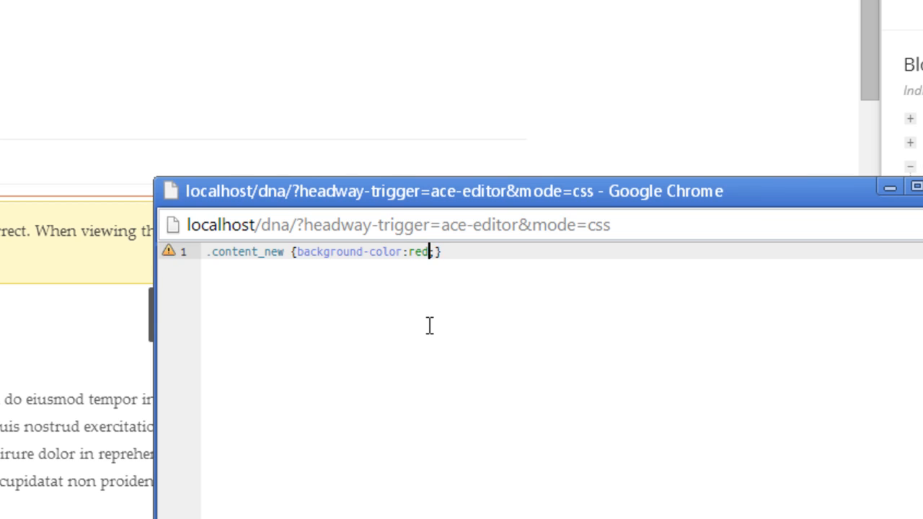
key("Return")
key("Return")
key("Up")
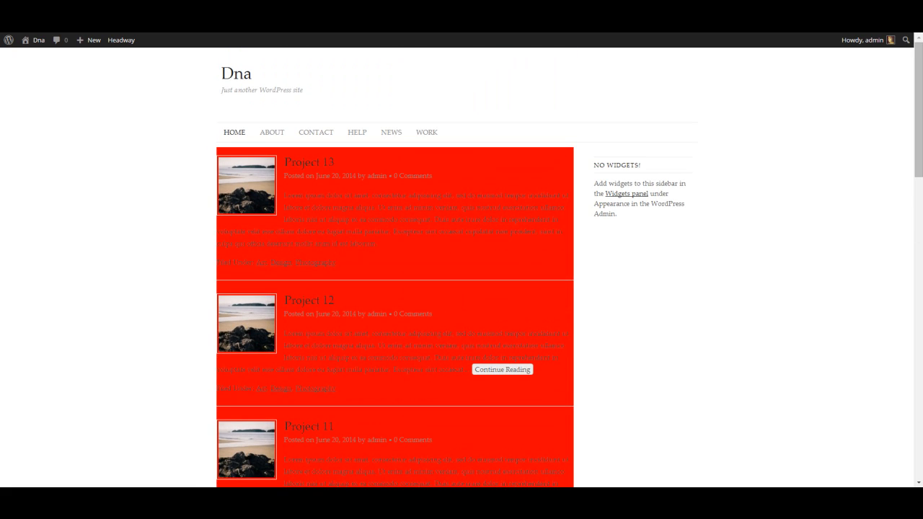
key("F5")
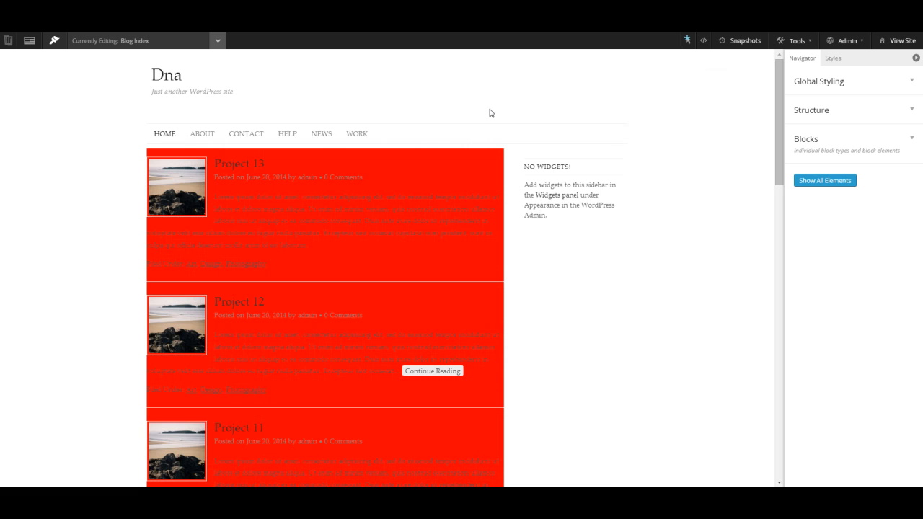
Delete the .content_new rule from the live CSS editor, close the editor and save
left_click(703, 41)
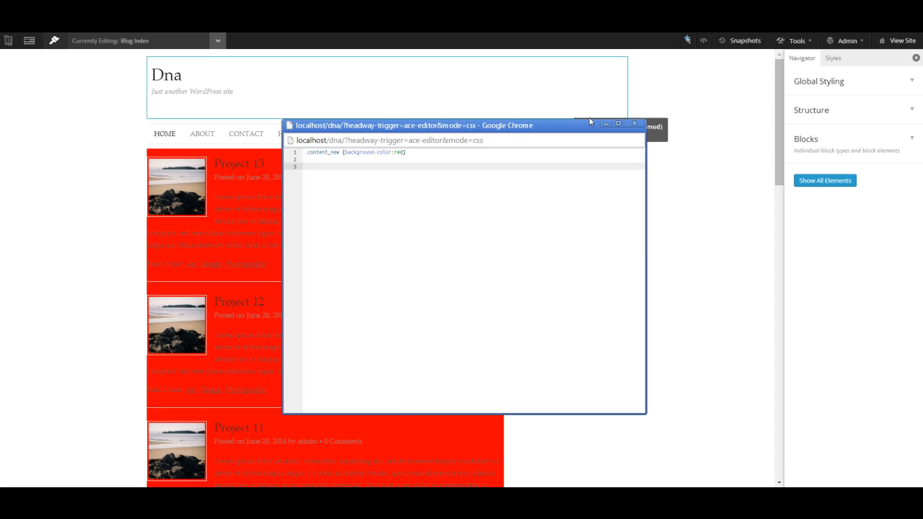
left_click_drag(440, 159, 303, 153)
key("BackSpace")
left_click(415, 238)
key("ctrl+w")
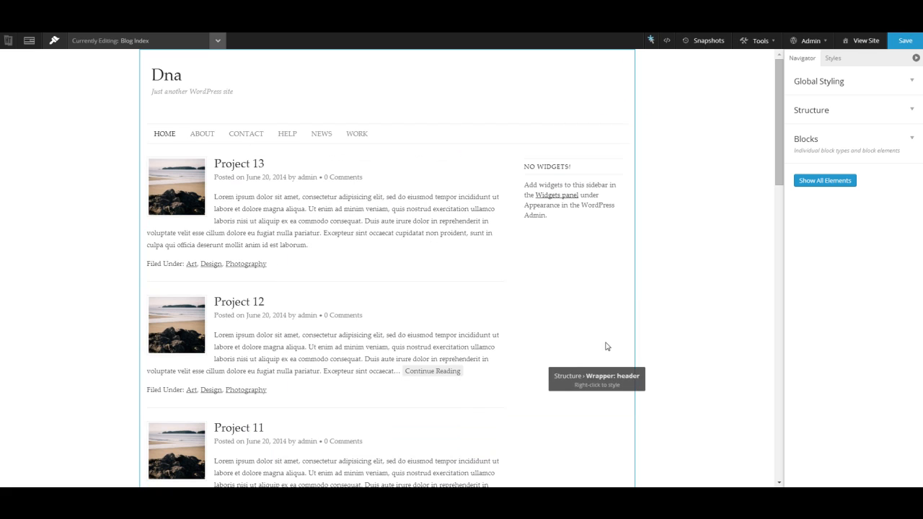
left_click(907, 40)
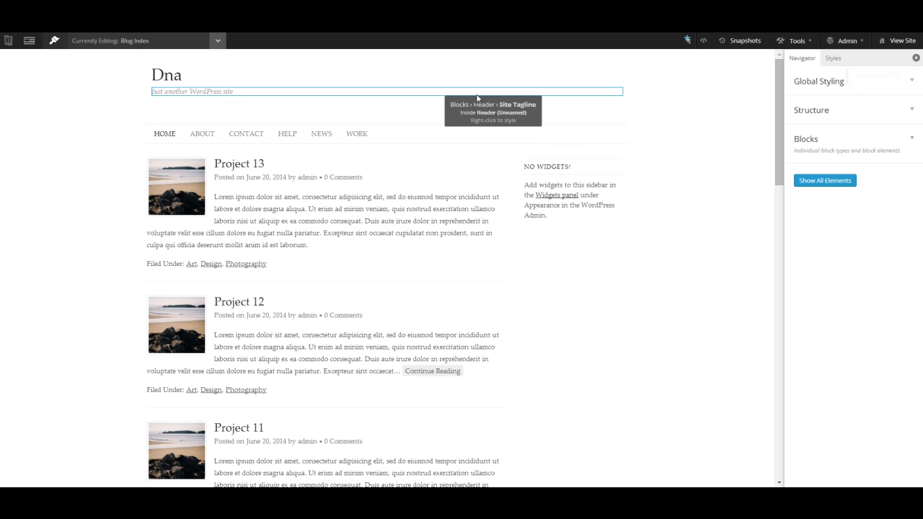
Expand the Global Styling, Structure and Blocks groups of the element navigator and examine the elements they contain
left_click(821, 85)
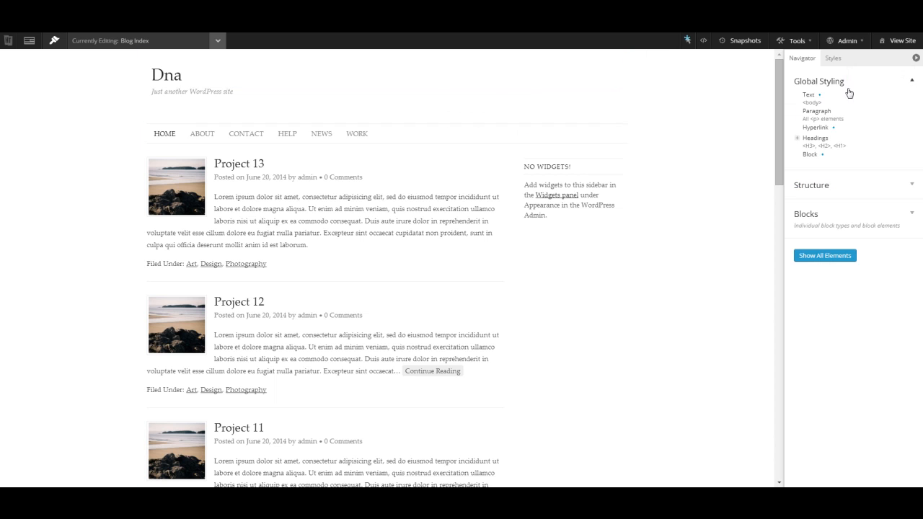
left_click(859, 189)
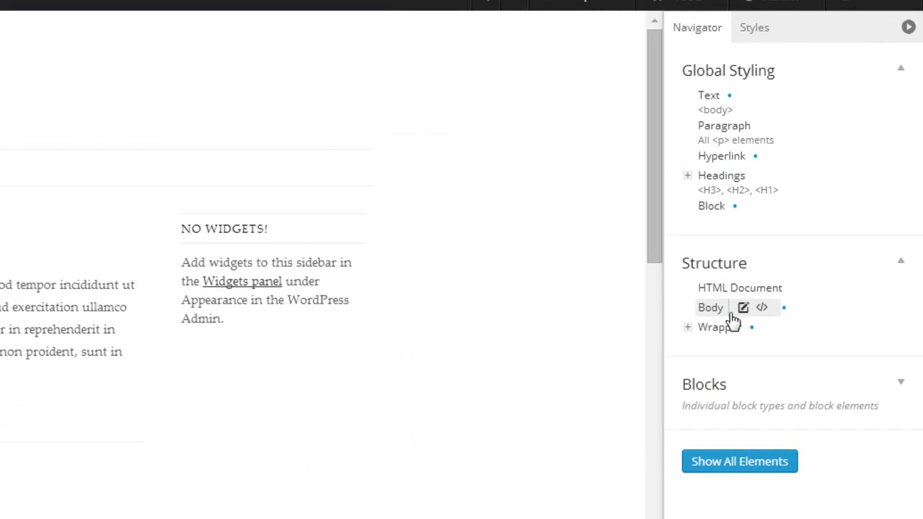
left_click(818, 406)
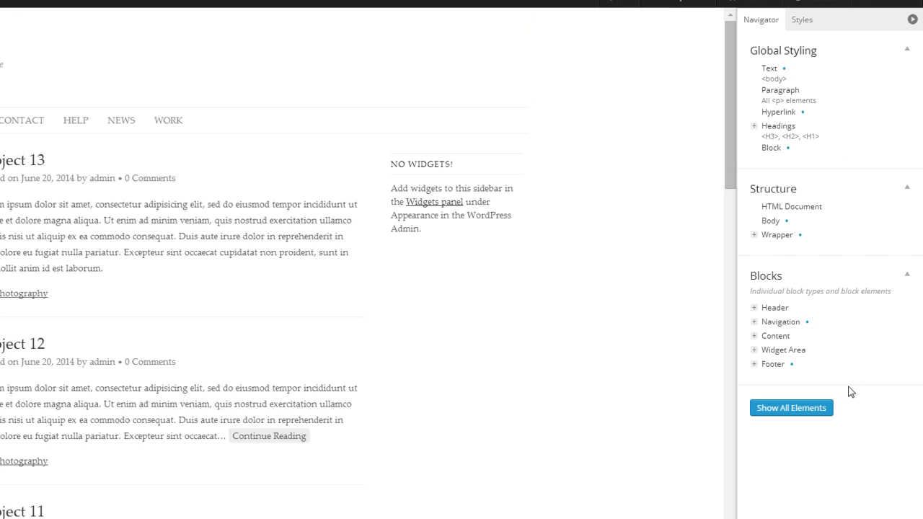
scroll(351, 346, "down", 6)
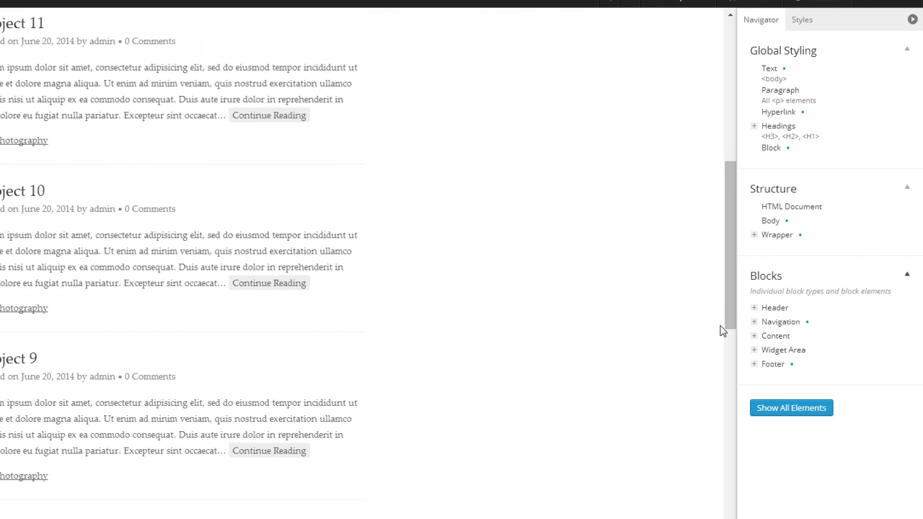
scroll(412, 262, "down", 5)
scroll(460, 201, "up", 8)
scroll(460, 200, "up", 4)
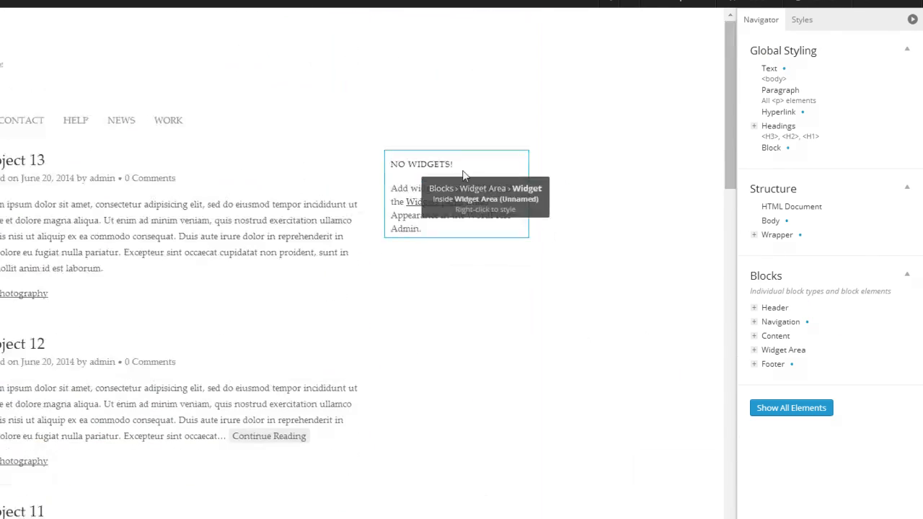
left_click(800, 415)
scroll(817, 386, "down", 1)
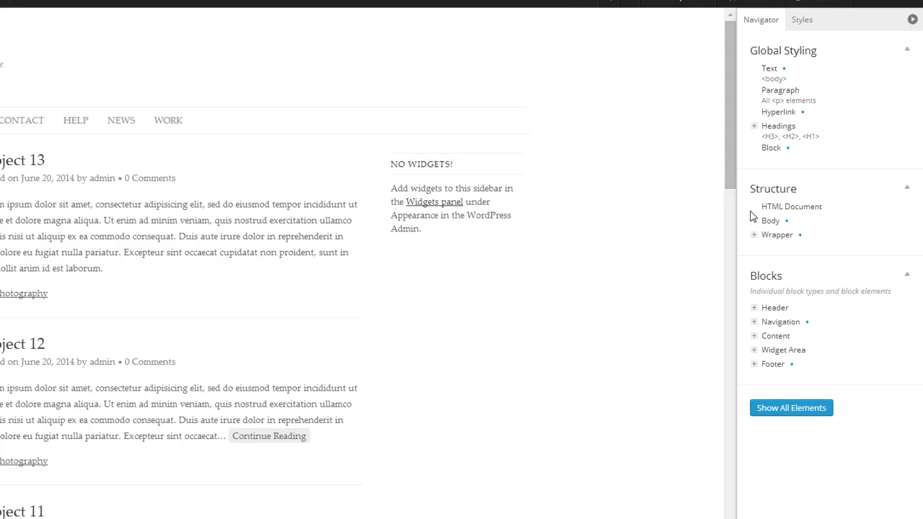
Select the global Text element and open its font properties
mouse_move(774, 224)
left_click(779, 70)
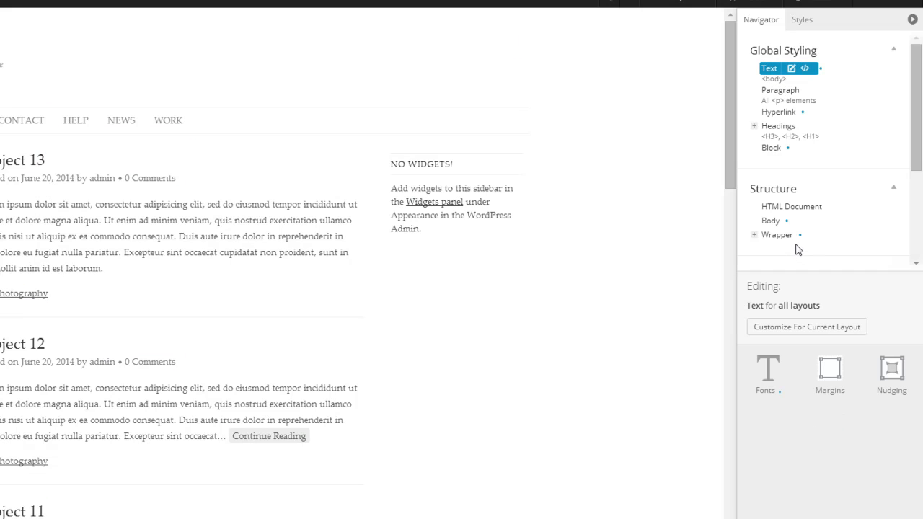
left_click(768, 370)
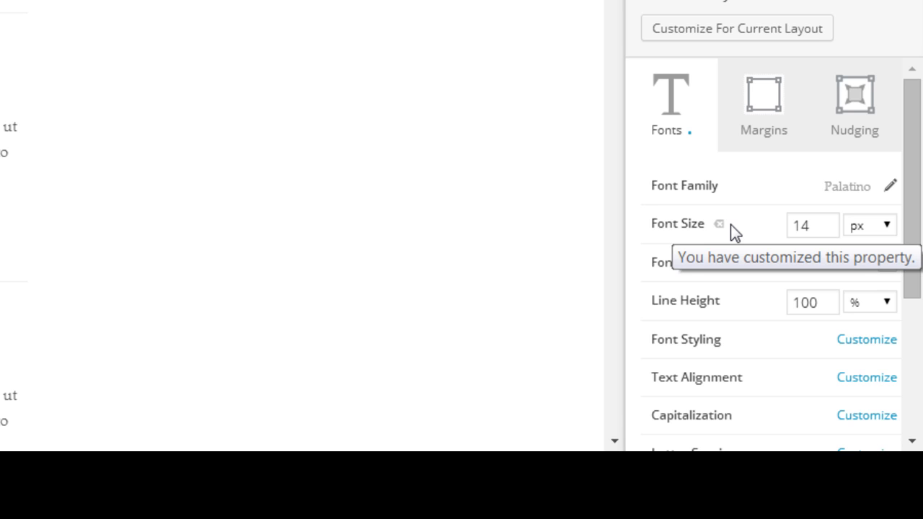
Try % and em as the unit of the Text element's font size and look over the page text
left_click(887, 227)
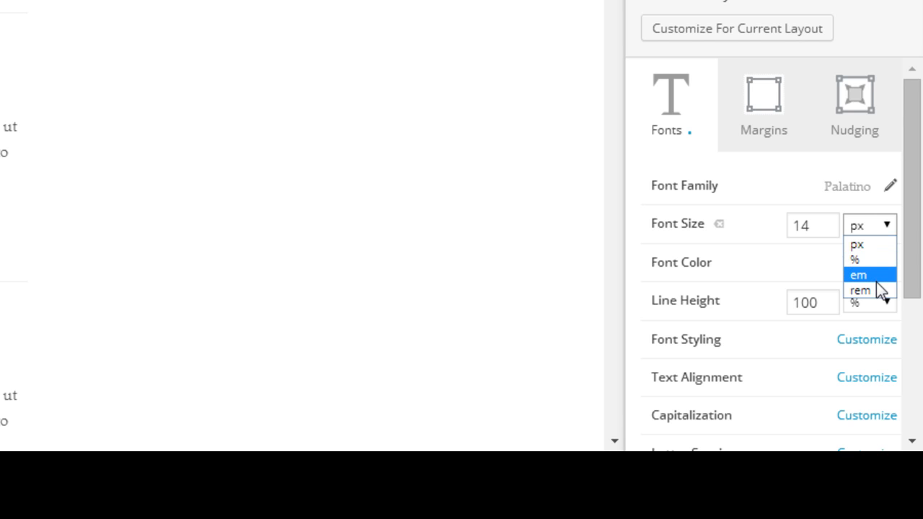
left_click(873, 262)
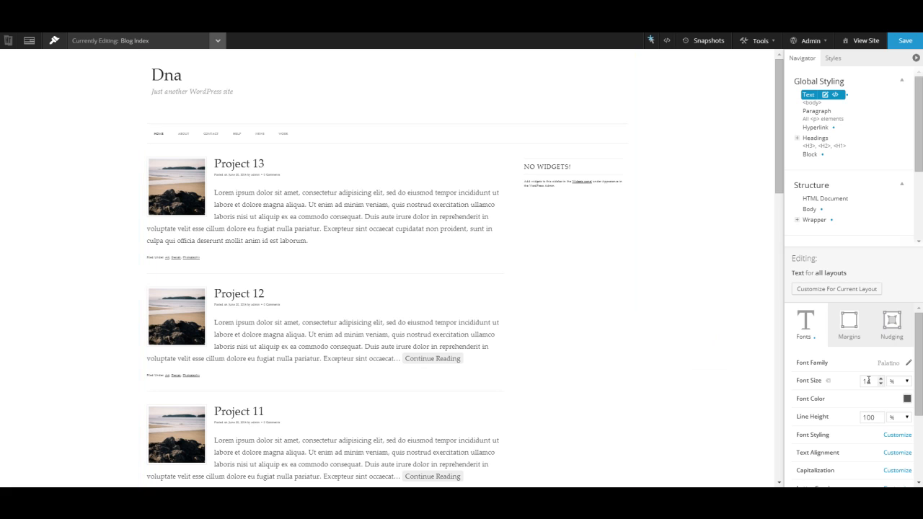
left_click(908, 381)
left_click(898, 402)
scroll(526, 243, "down", 10)
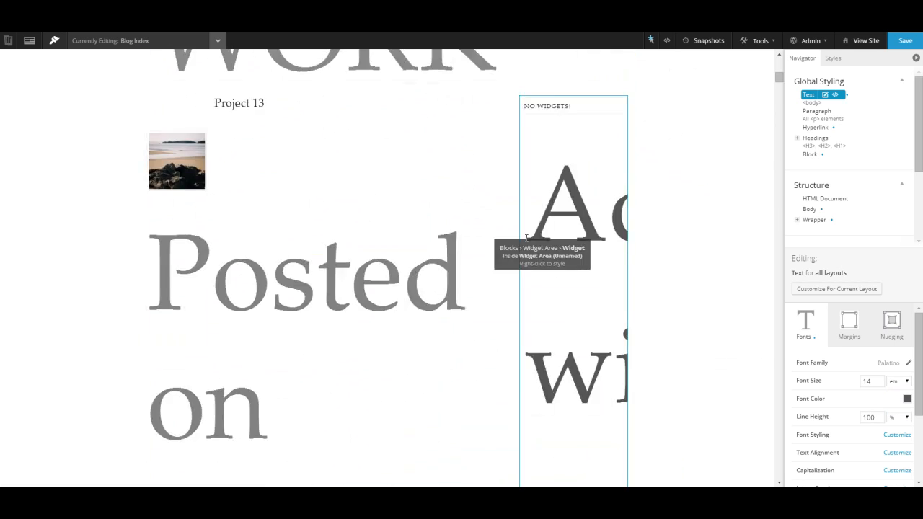
scroll(509, 270, "up", 10)
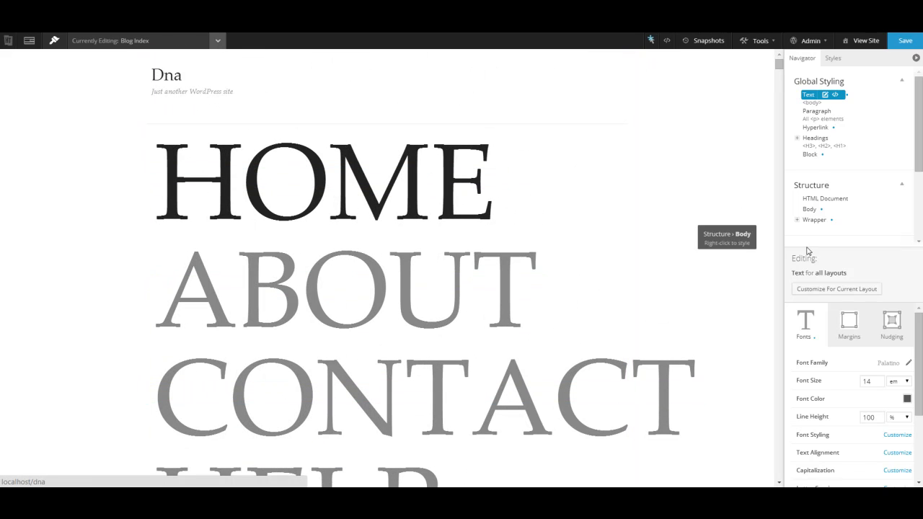
Try rem as the unit of the Text element's font size, check the page, and set the unit back to px
left_click(909, 382)
left_click(899, 411)
scroll(389, 209, "down", 4)
scroll(404, 212, "up", 4)
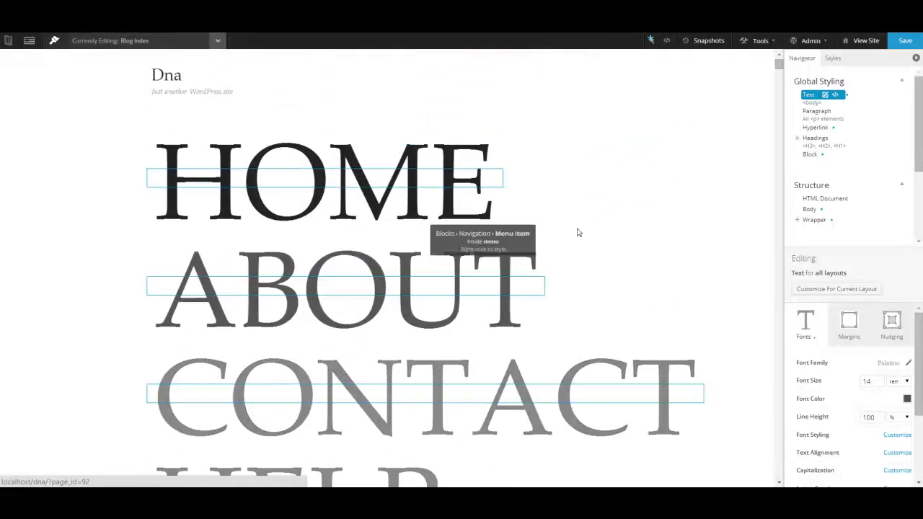
left_click(910, 383)
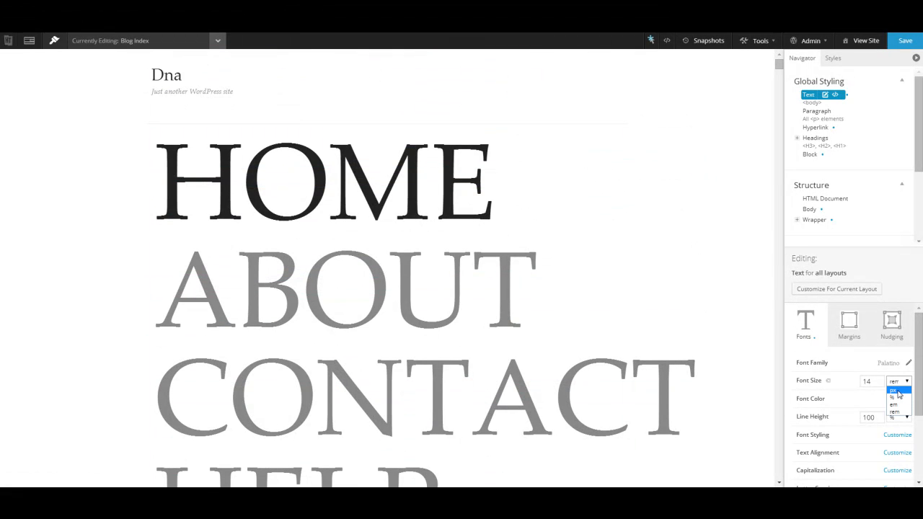
left_click(900, 392)
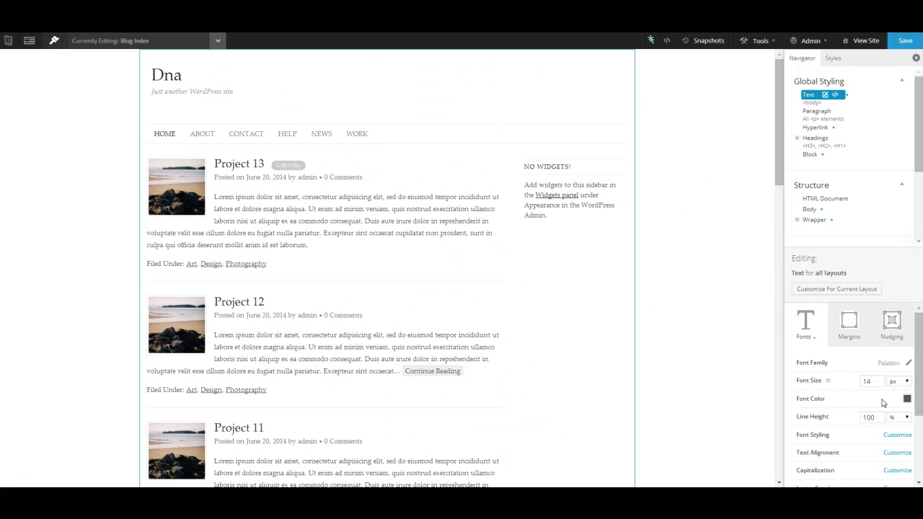
Examine the unit choices for the Text element's line height and top margin
left_click(908, 418)
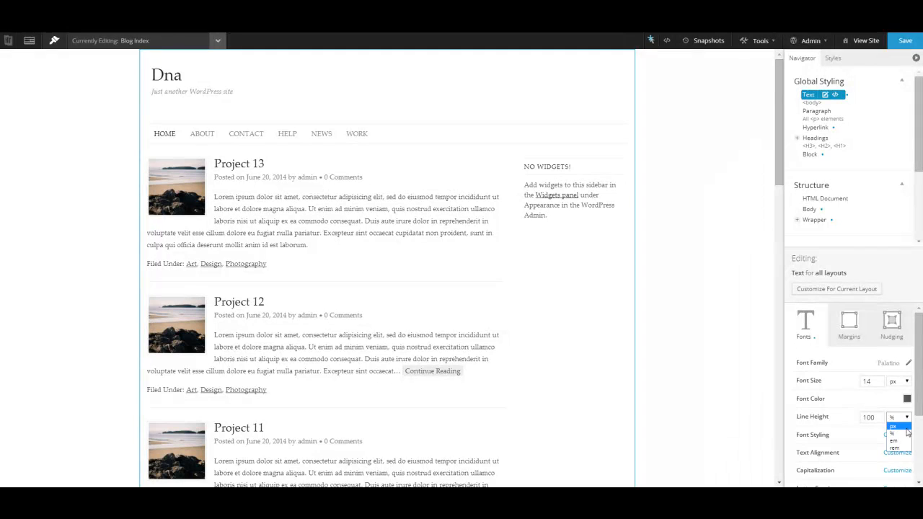
left_click(734, 373)
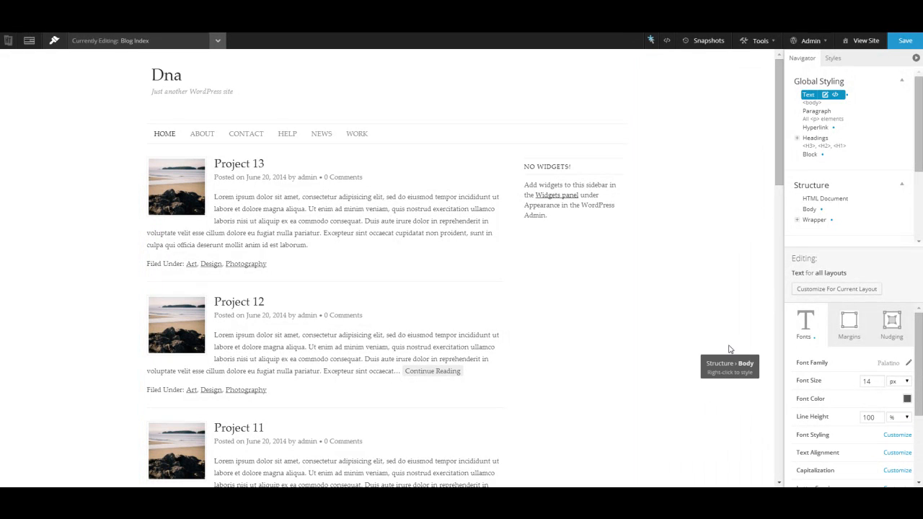
scroll(653, 216, "down", 2)
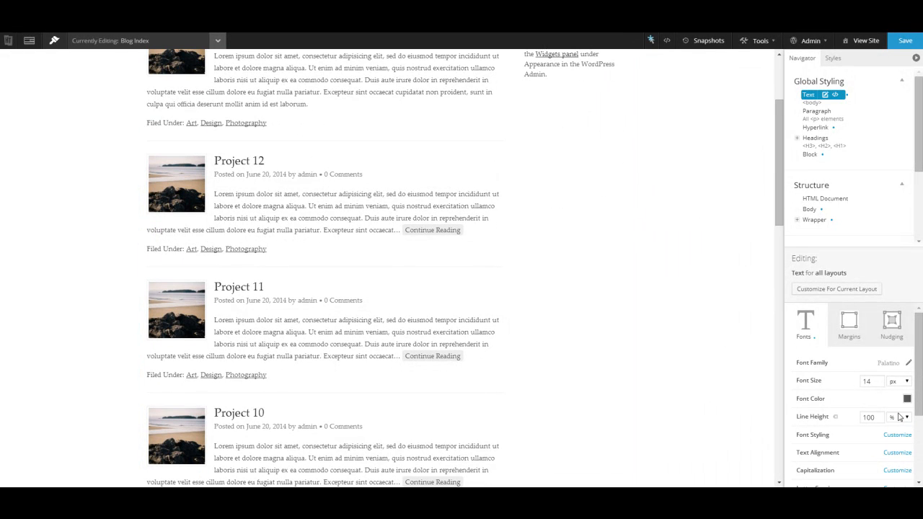
scroll(527, 253, "down", 4)
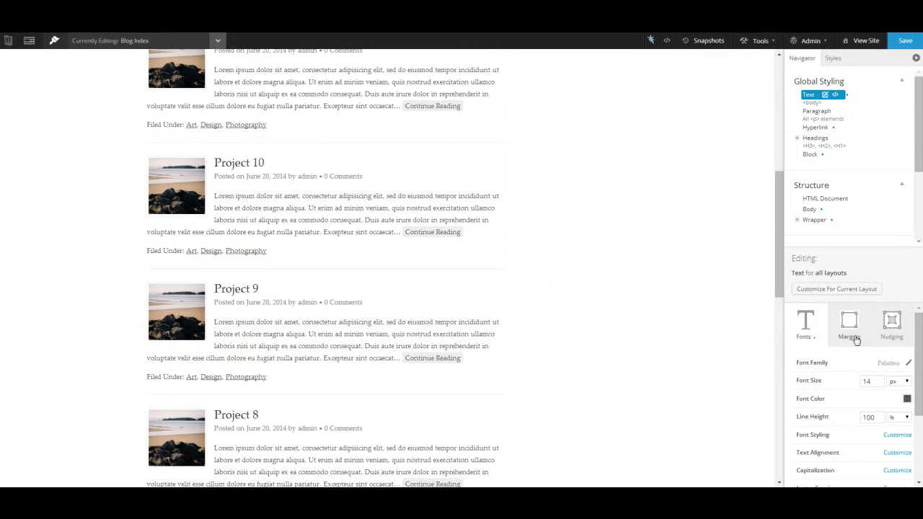
left_click(849, 320)
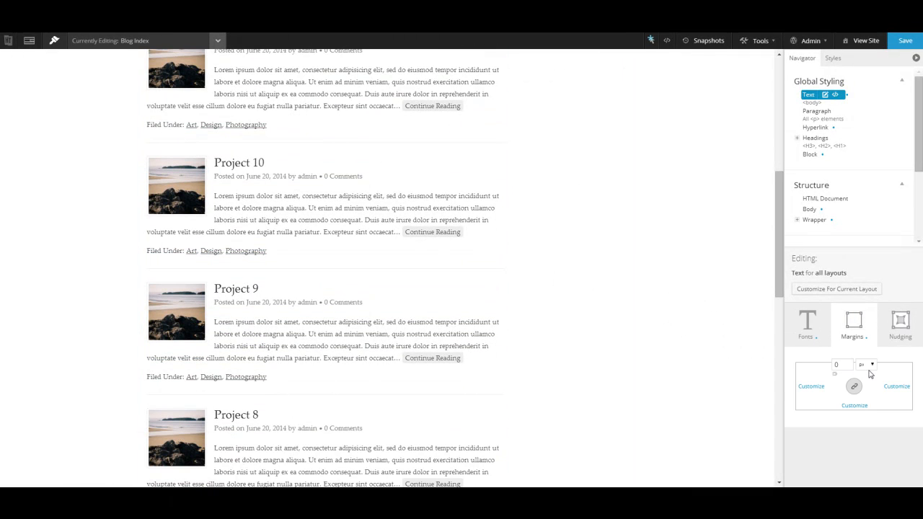
left_click(872, 365)
left_click(822, 416)
Review the Text element's remaining font properties, from font styling to text shadow, against the page
left_click(809, 322)
scroll(887, 370, "down", 2)
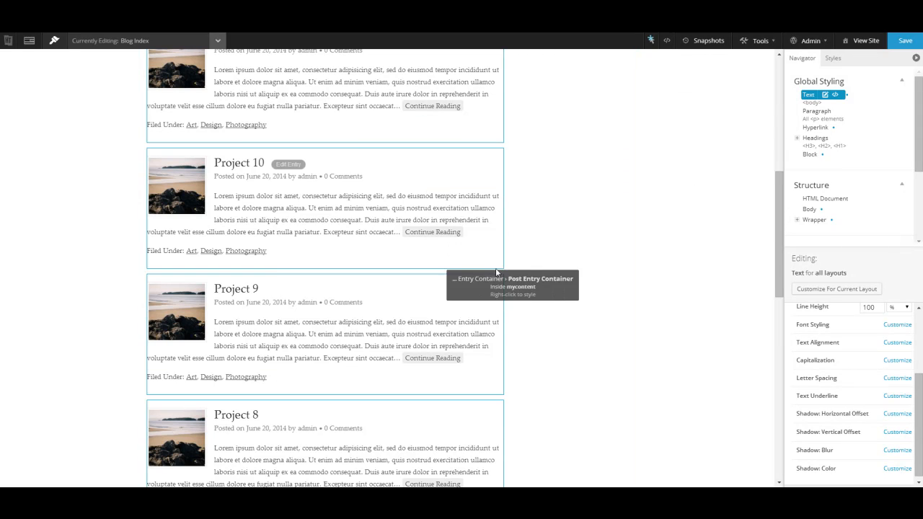
scroll(496, 271, "up", 6)
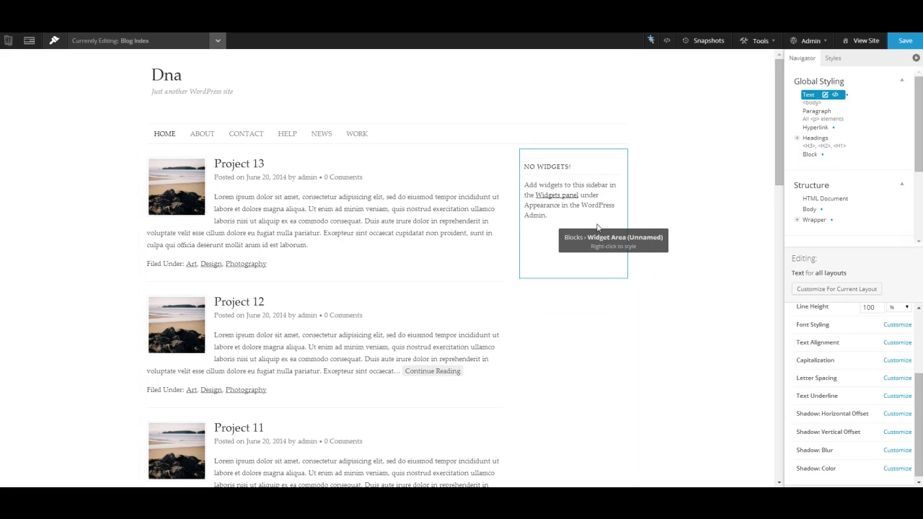
Remove all border widths, the border color and the border style from the Navigation element for all layouts
right_click(513, 142)
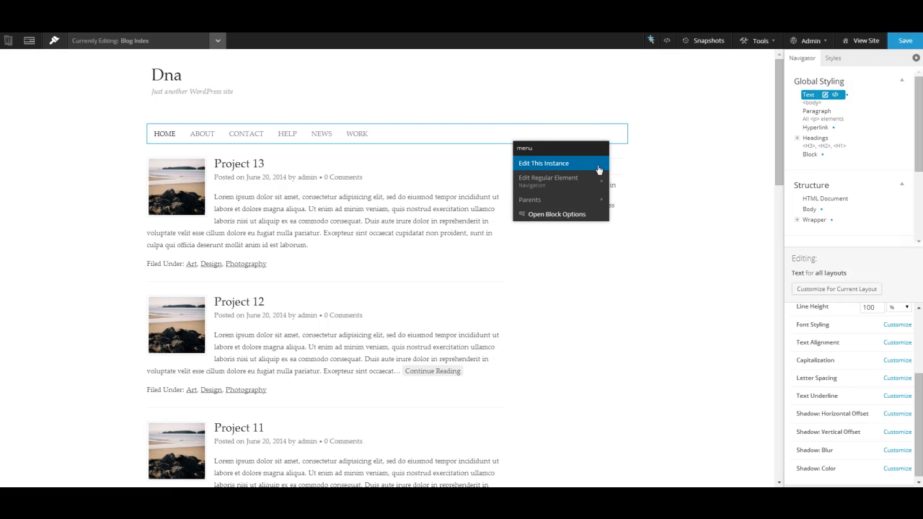
mouse_move(548, 183)
left_click(635, 177)
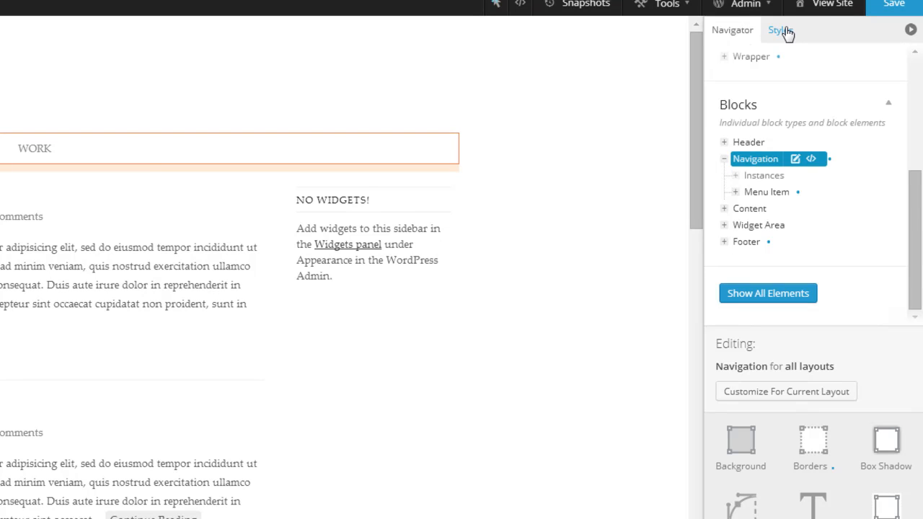
left_click(785, 30)
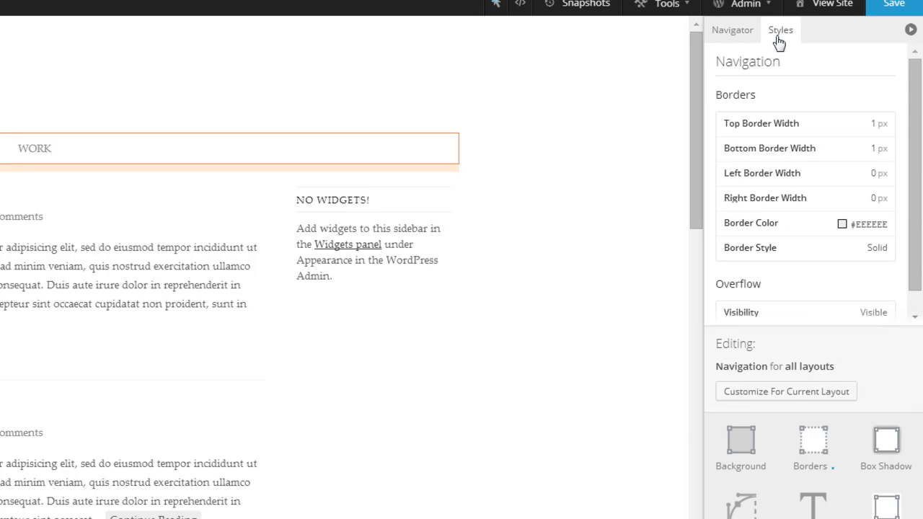
left_click(808, 125)
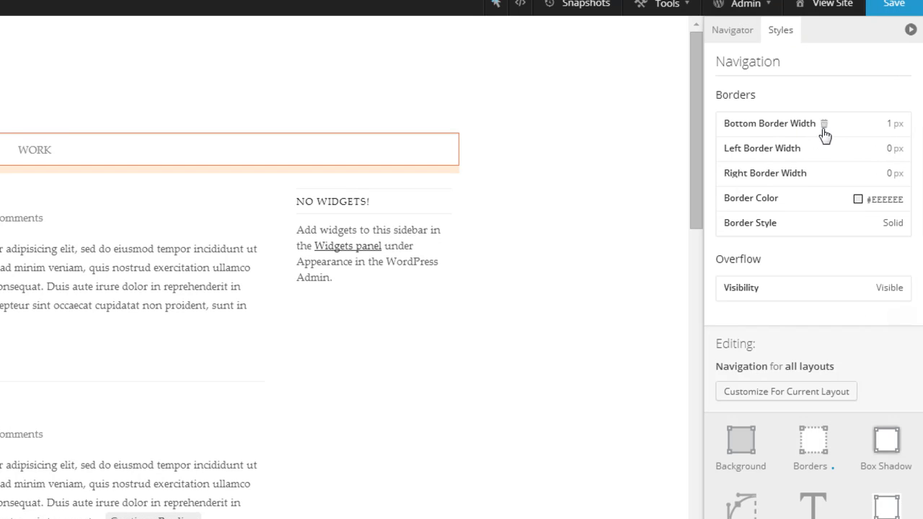
left_click(825, 125)
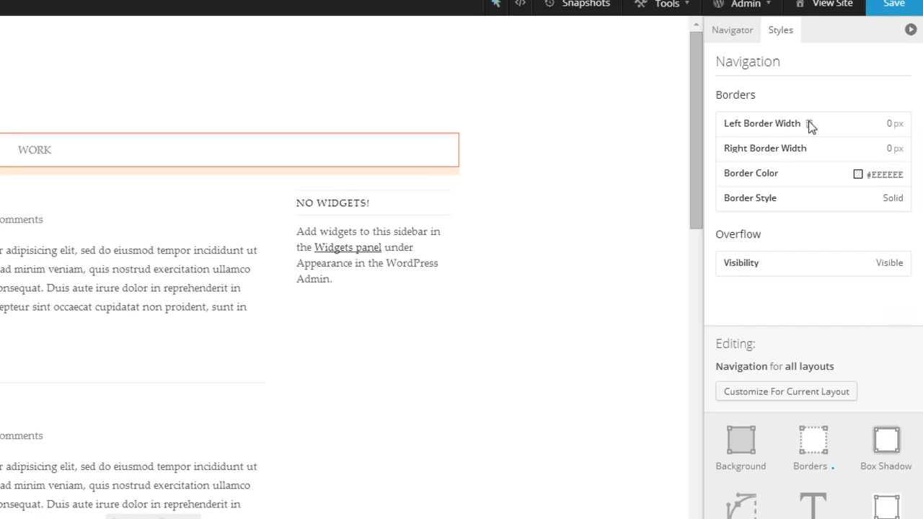
left_click(809, 124)
left_click(818, 127)
left_click(786, 124)
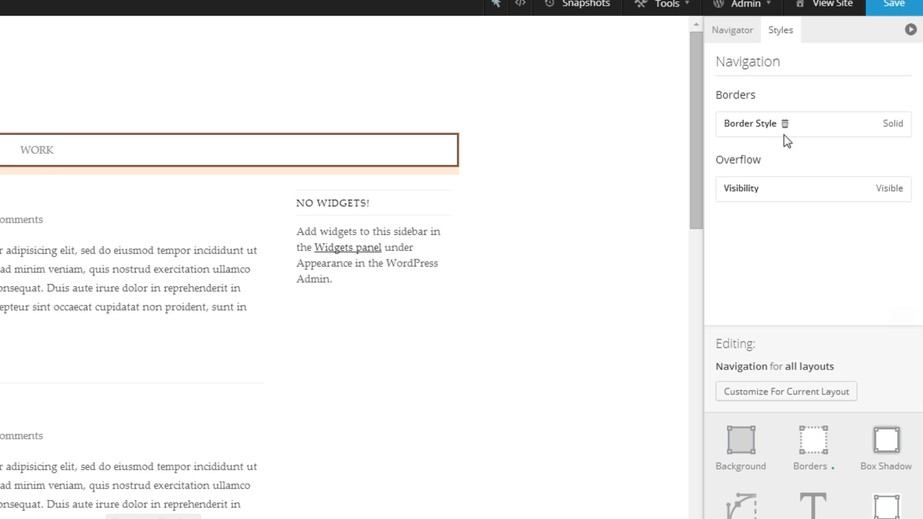
left_click(786, 125)
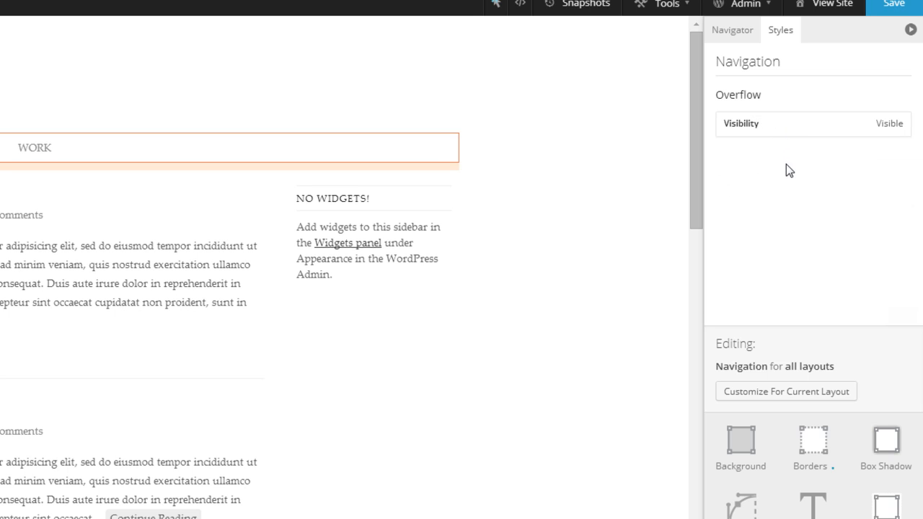
Set the line height of the Content block's Body Text element to 197% for all layouts
left_click(733, 36)
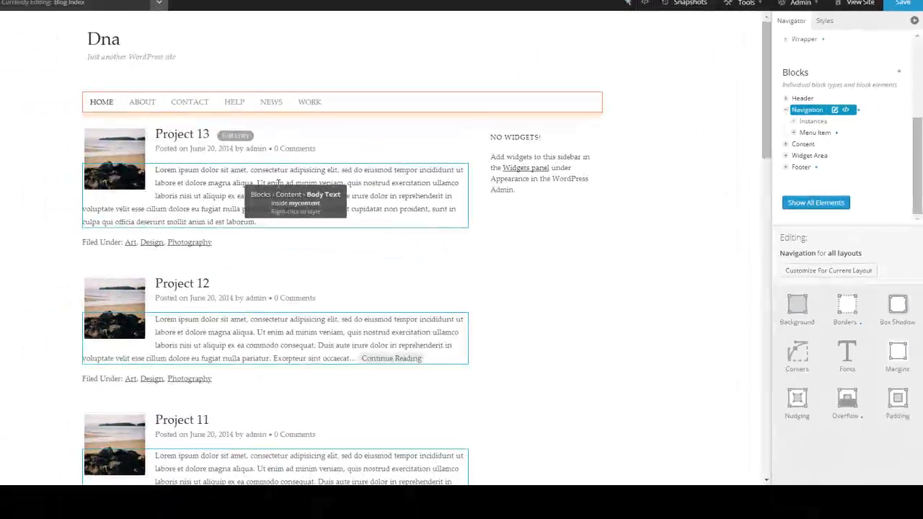
right_click(185, 217)
mouse_move(224, 272)
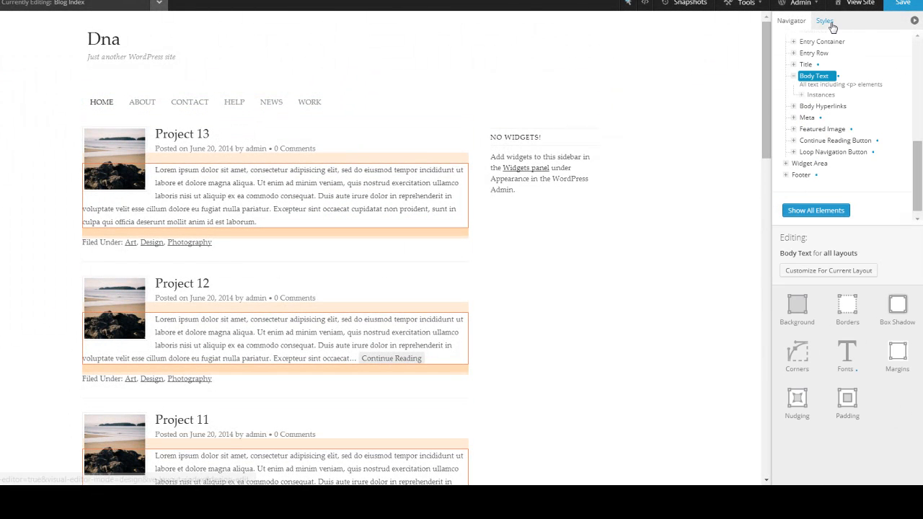
left_click(829, 23)
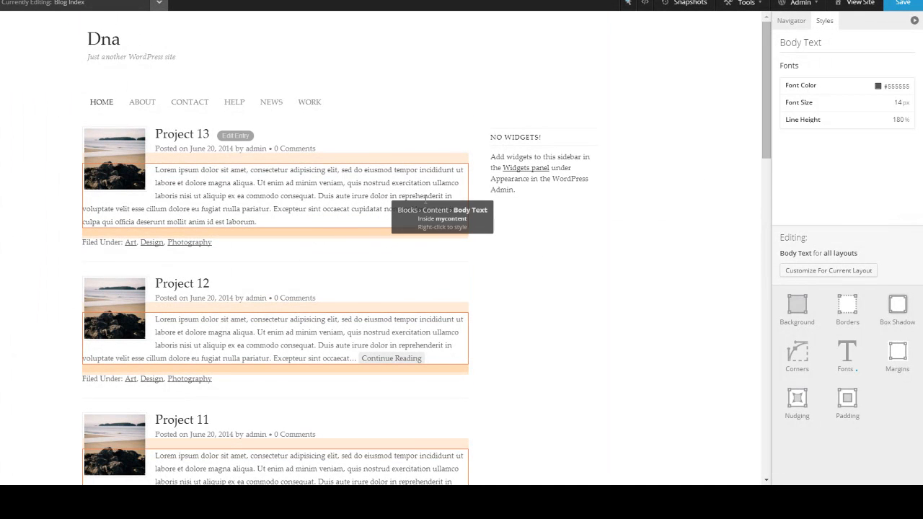
left_click(901, 120)
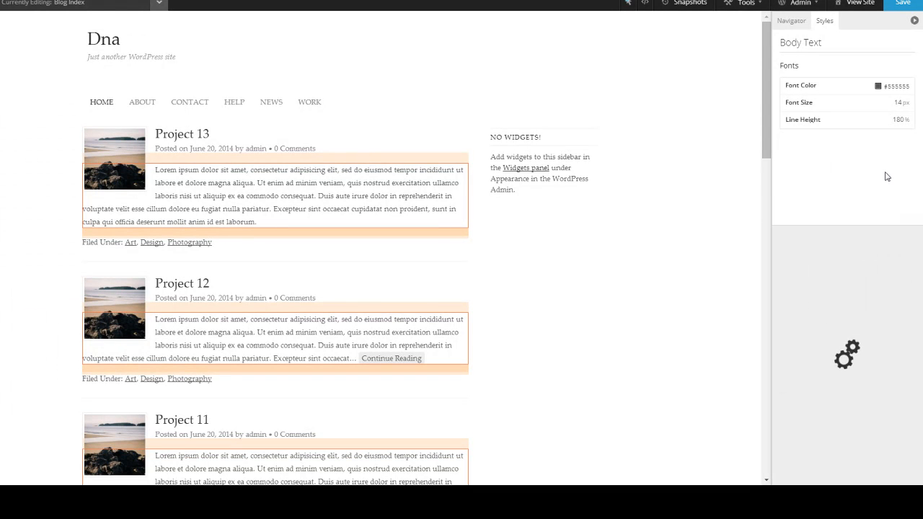
left_click(874, 454)
left_click(874, 455)
left_click(874, 455)
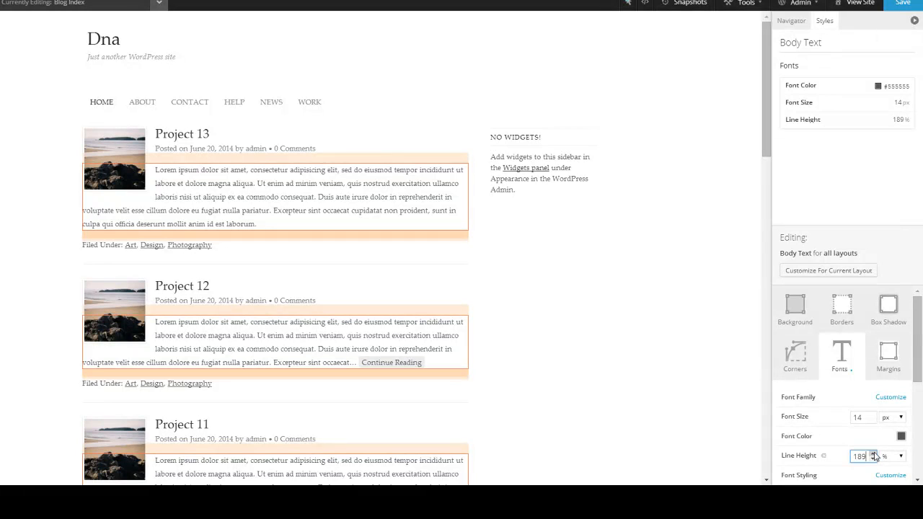
left_click(873, 454)
left_click(873, 454)
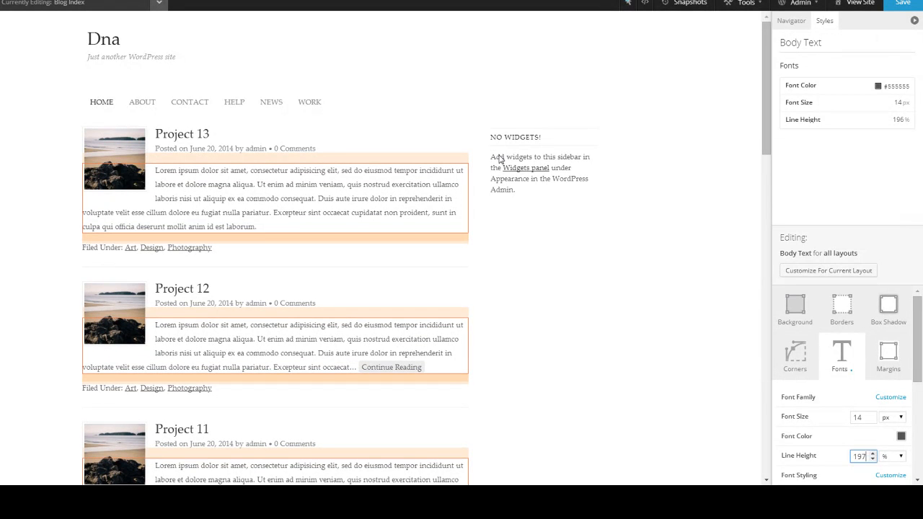
Copy the font properties of the Body Text element
key("ctrl+c")
left_click(849, 358)
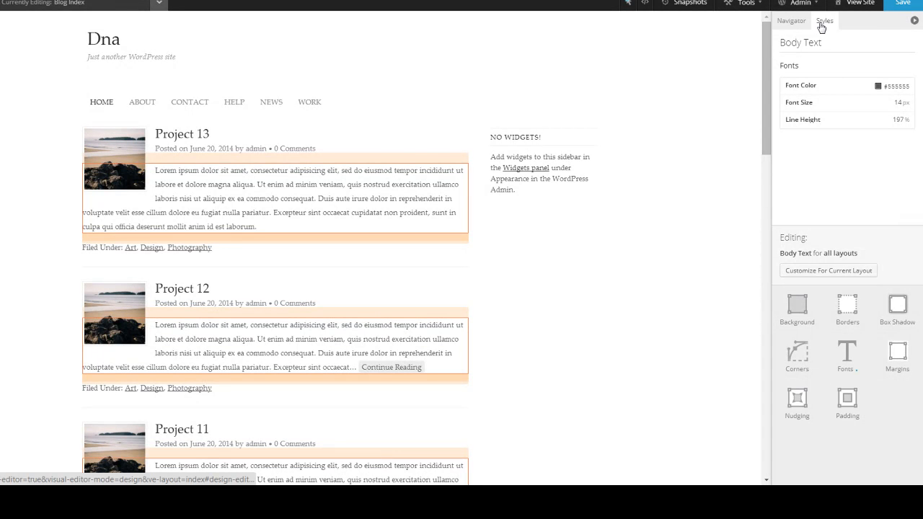
left_click(842, 357)
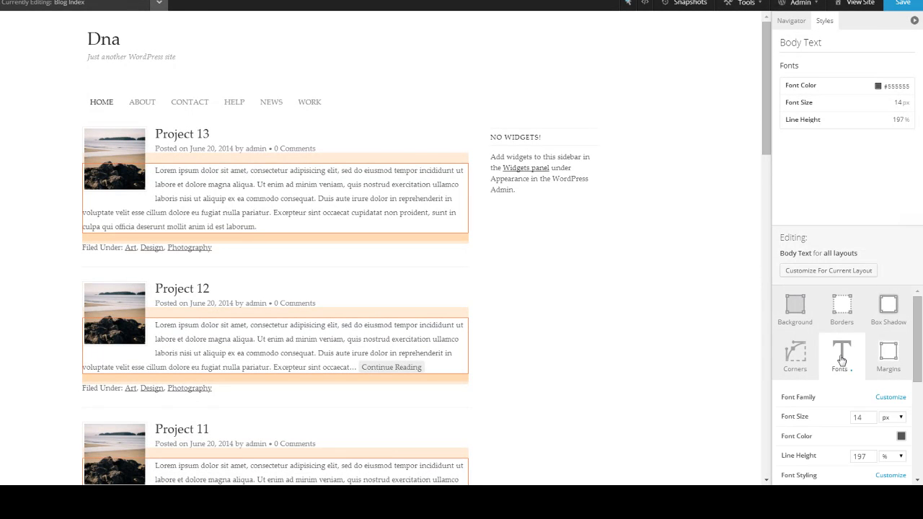
scroll(817, 391, "down", 2)
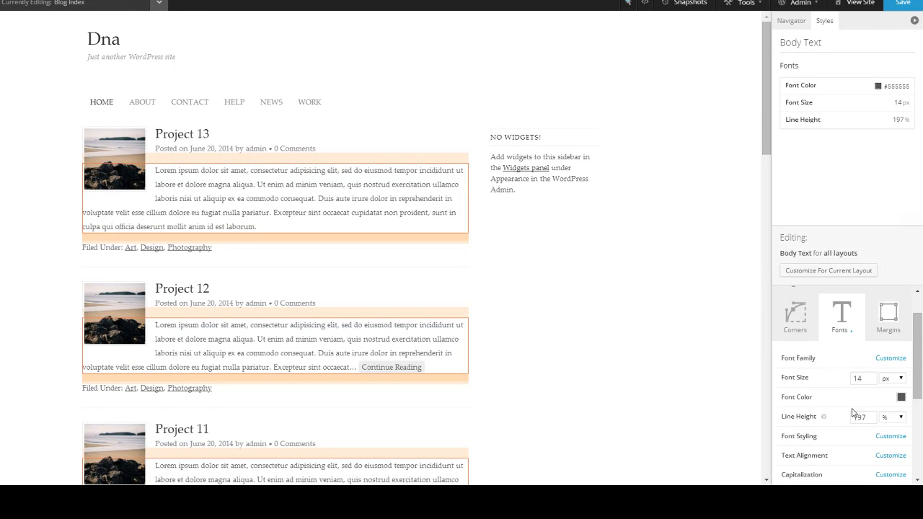
left_click(842, 302)
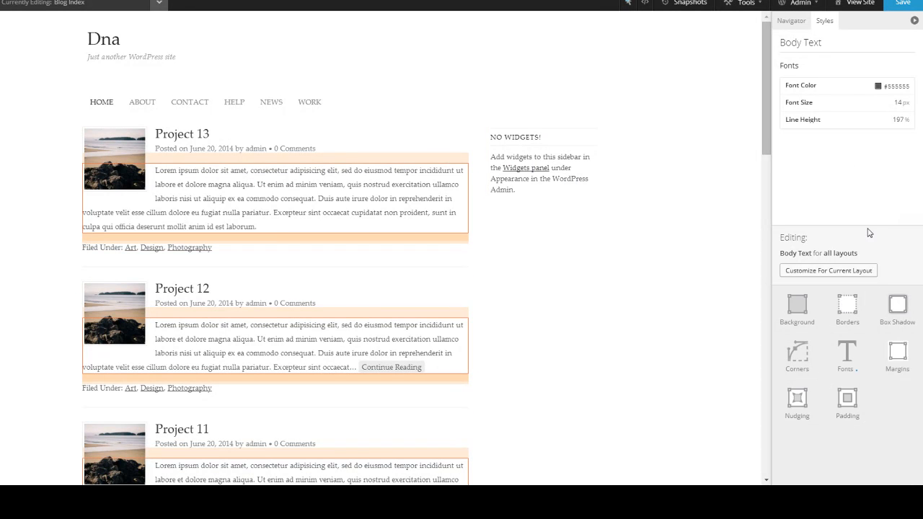
left_click(844, 361)
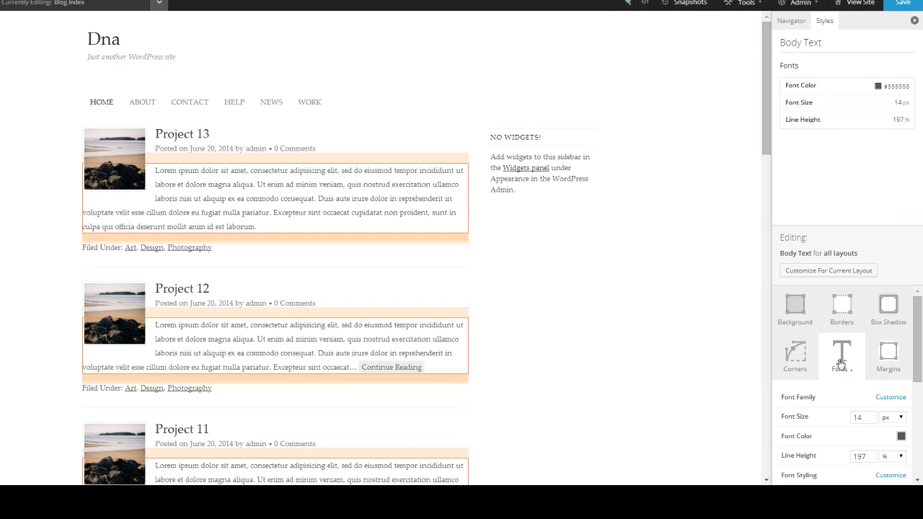
scroll(844, 360, "down", 1)
key("ctrl+c")
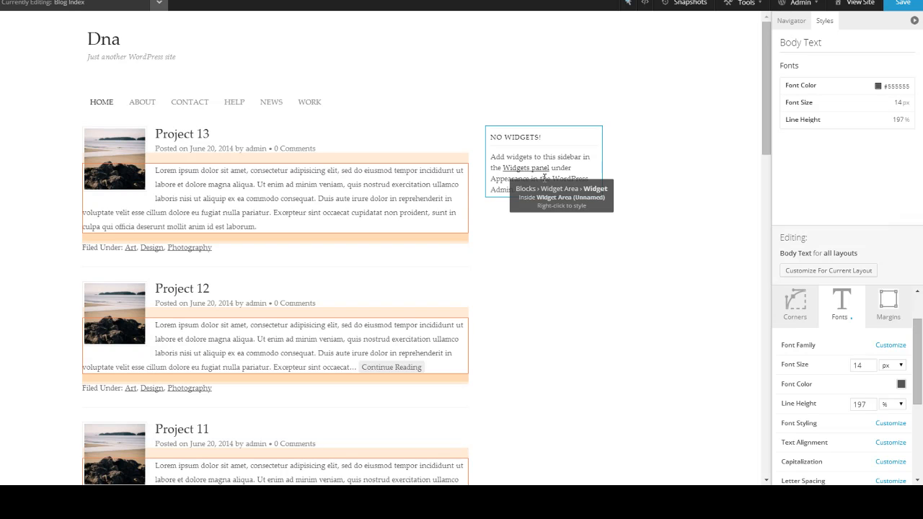
Paste the copied font properties onto the Widget instance in the unnamed Widget Area
right_click(544, 178)
left_click(574, 207)
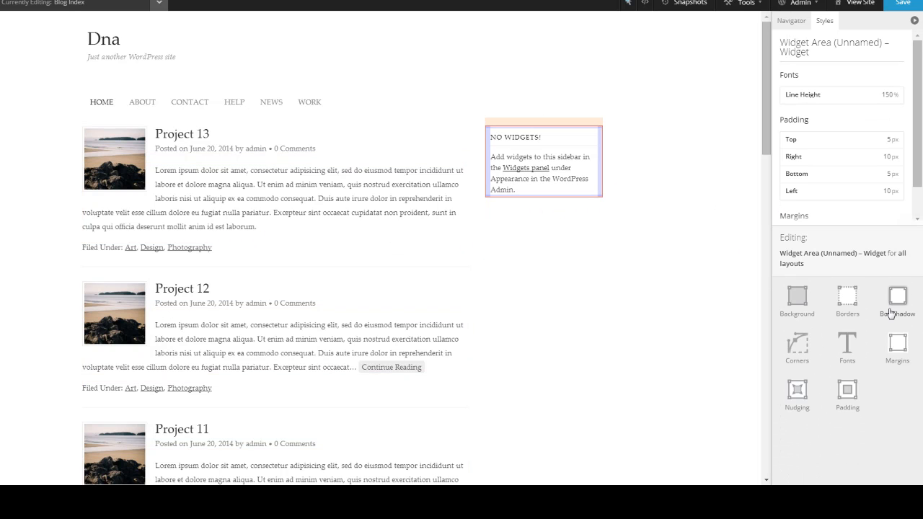
left_click(851, 348)
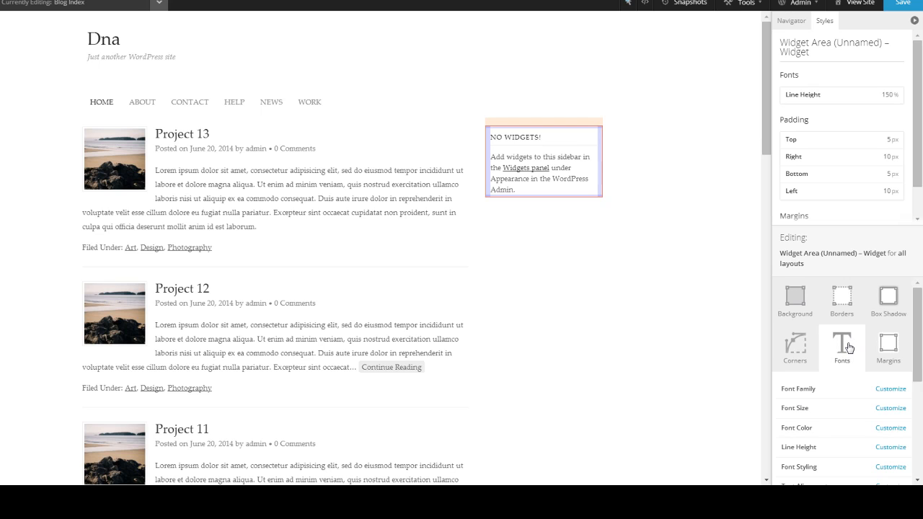
key("ctrl+v")
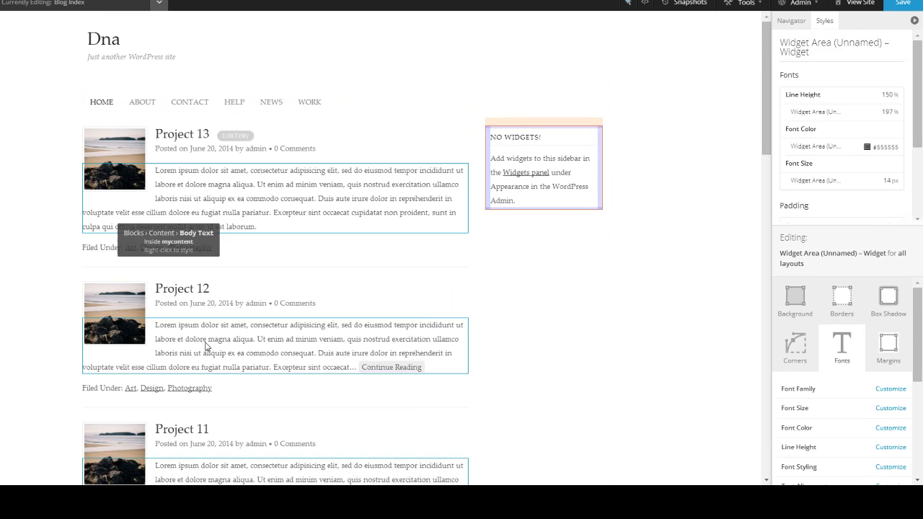
Compare the widget text with the post body text down the page and review the widget's font properties
scroll(562, 212, "down", 1)
scroll(562, 212, "down", 5)
scroll(442, 199, "down", 7)
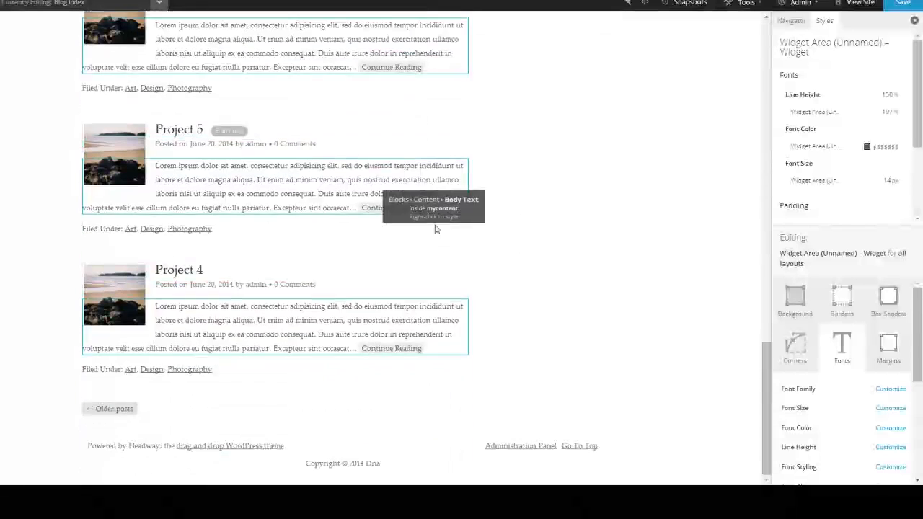
scroll(577, 275, "up", 9)
scroll(555, 141, "up", 6)
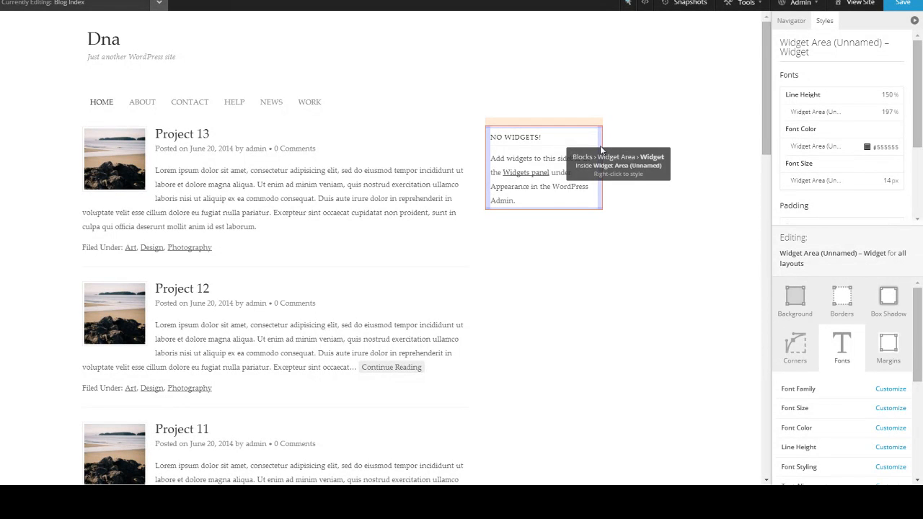
scroll(873, 390, "down", 1)
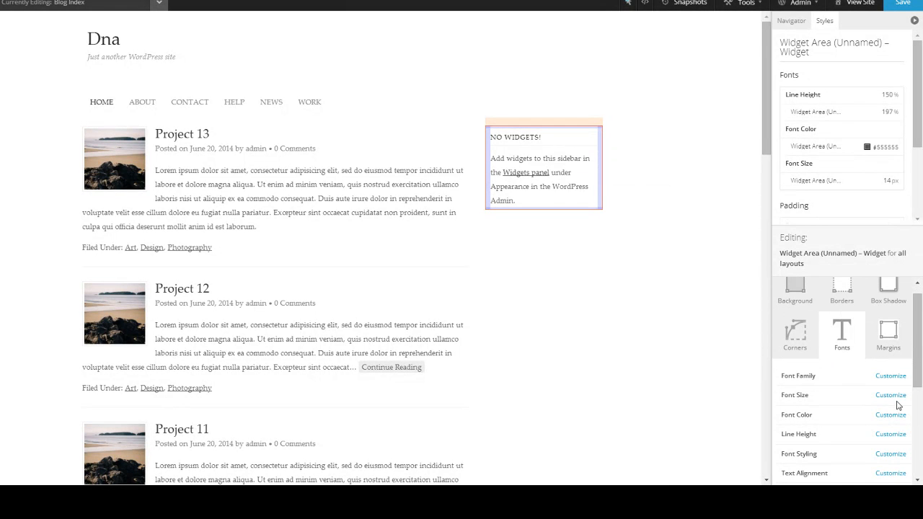
scroll(370, 207, "down", 2)
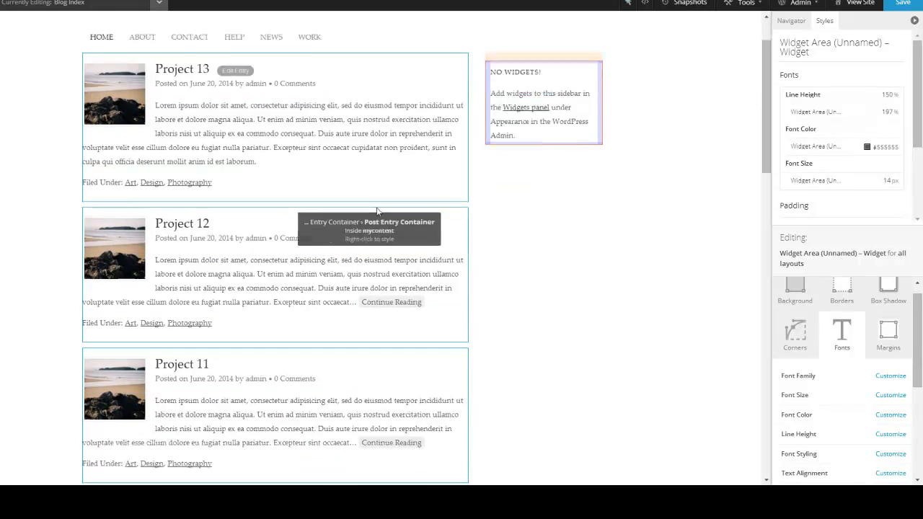
scroll(442, 189, "up", 2)
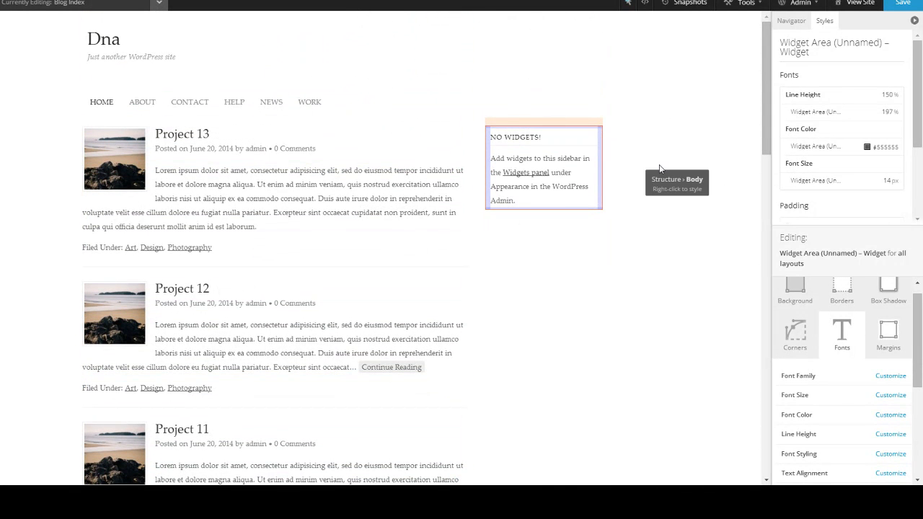
scroll(671, 165, "down", 4)
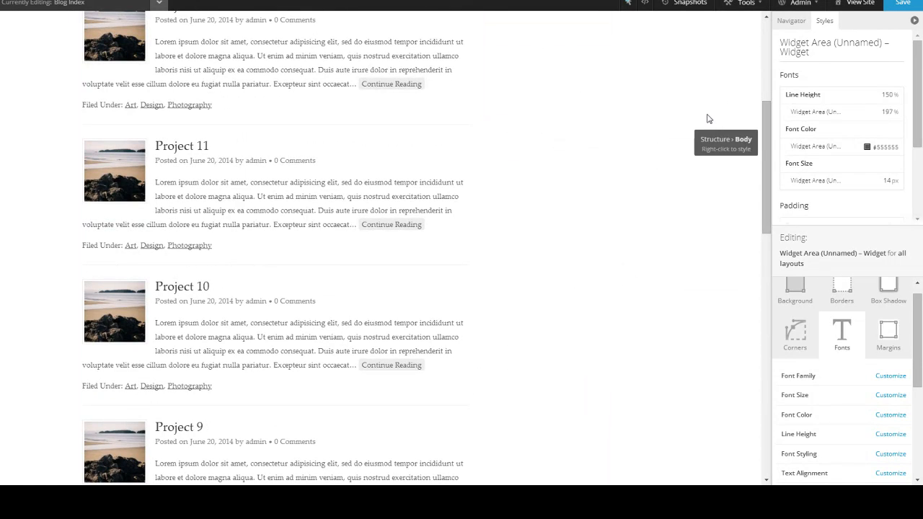
scroll(721, 94, "up", 4)
Collapse the Blocks, Structure and Global Styling element groups in the navigator
left_click(792, 24)
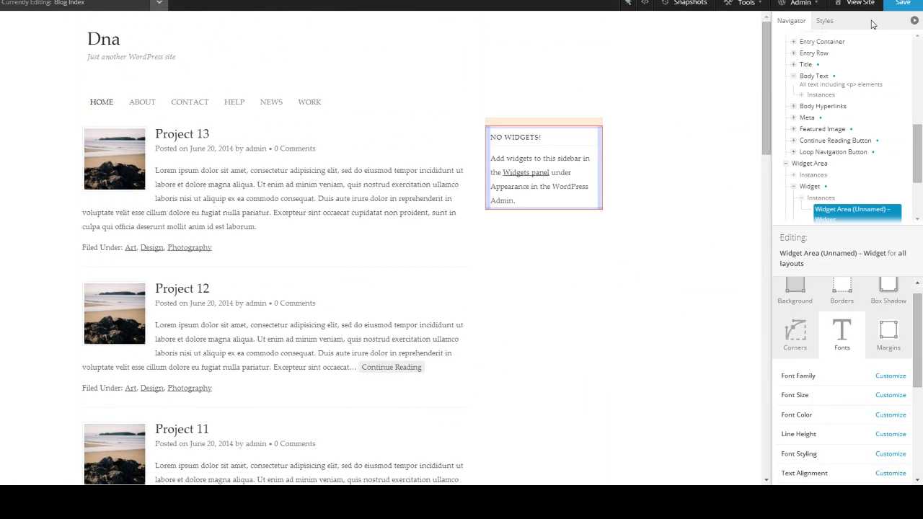
scroll(837, 148, "up", 5)
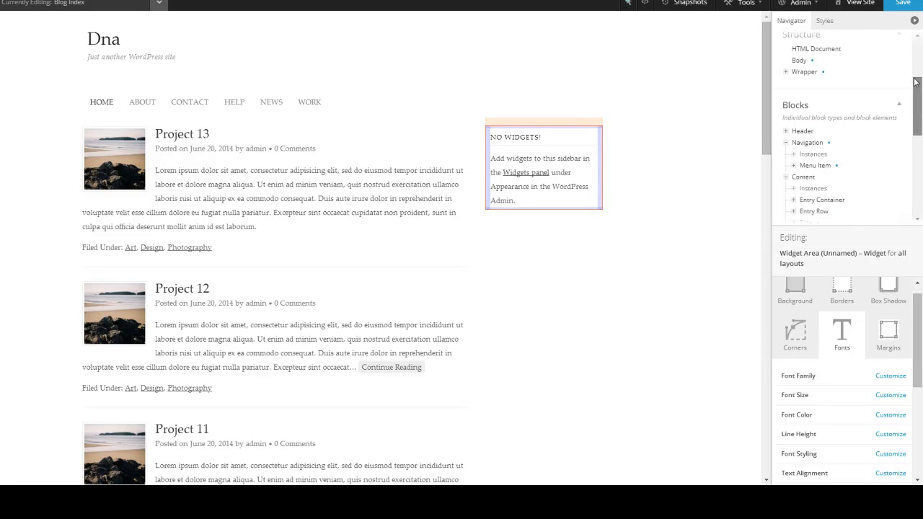
scroll(798, 200, "down", 1)
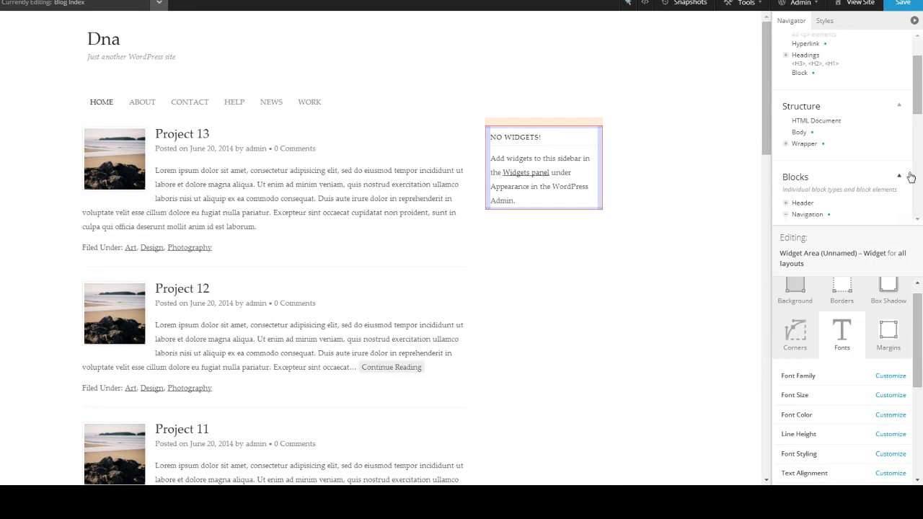
left_click(900, 177)
left_click(900, 107)
scroll(892, 106, "up", 1)
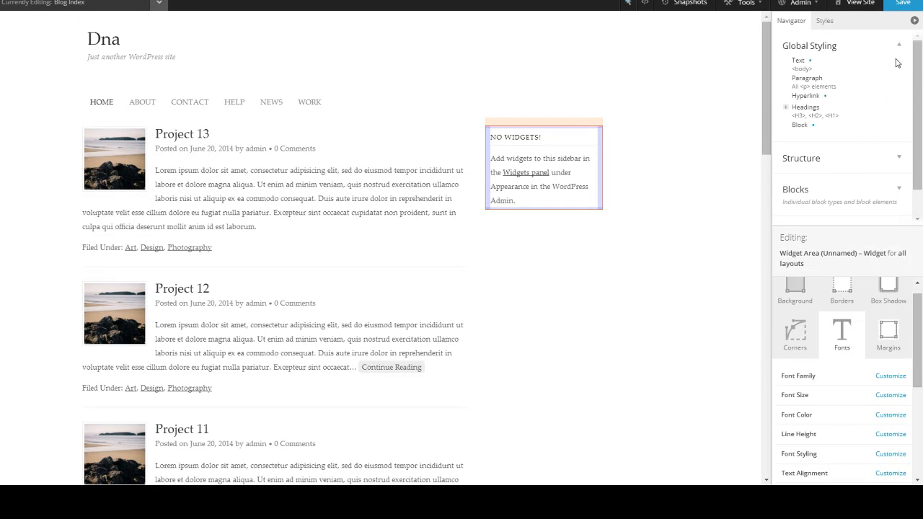
left_click(900, 45)
Select the header wrapper's instance on the page for styling
scroll(577, 213, "down", 10)
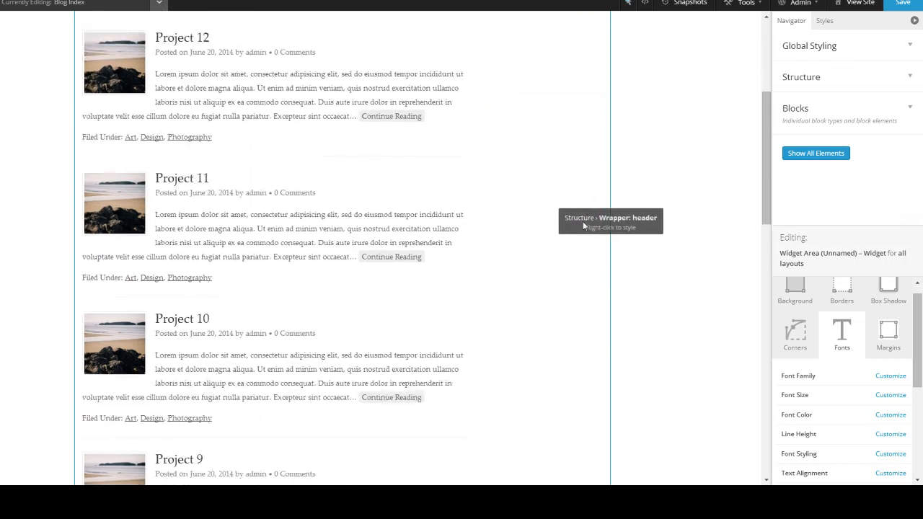
right_click(530, 209)
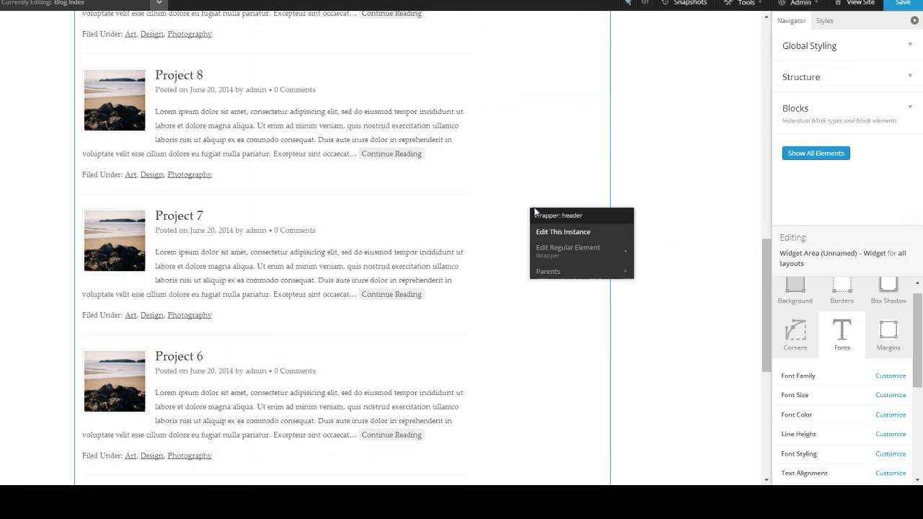
left_click(582, 237)
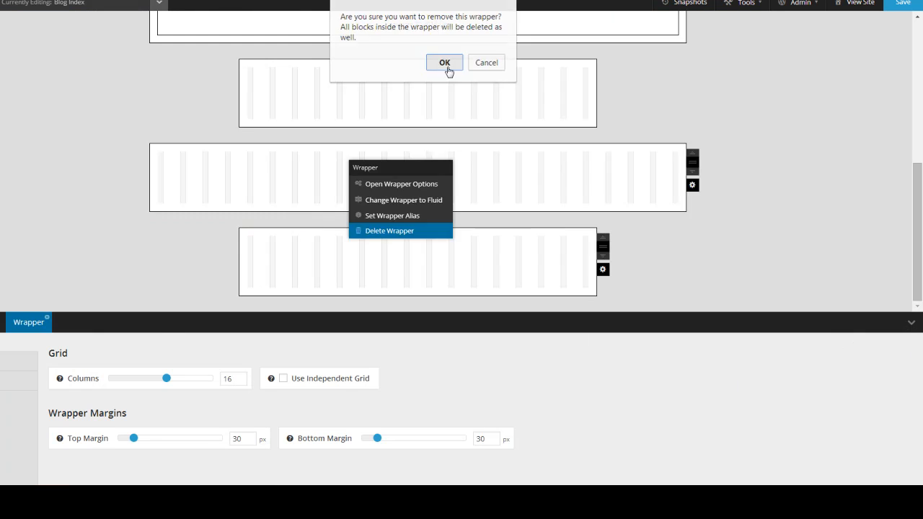
Delete the wide empty wrapper between the two narrower empty wrappers below the footer
left_click(447, 64)
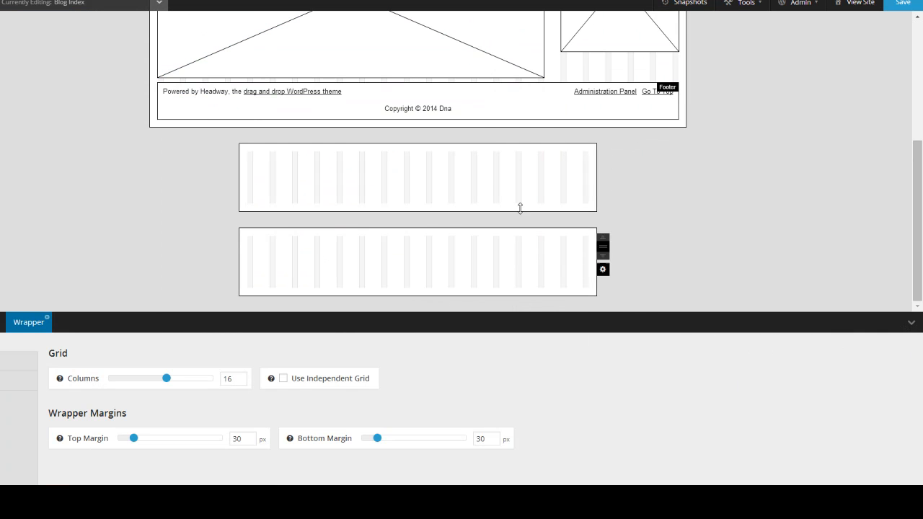
scroll(519, 207, "up", 3)
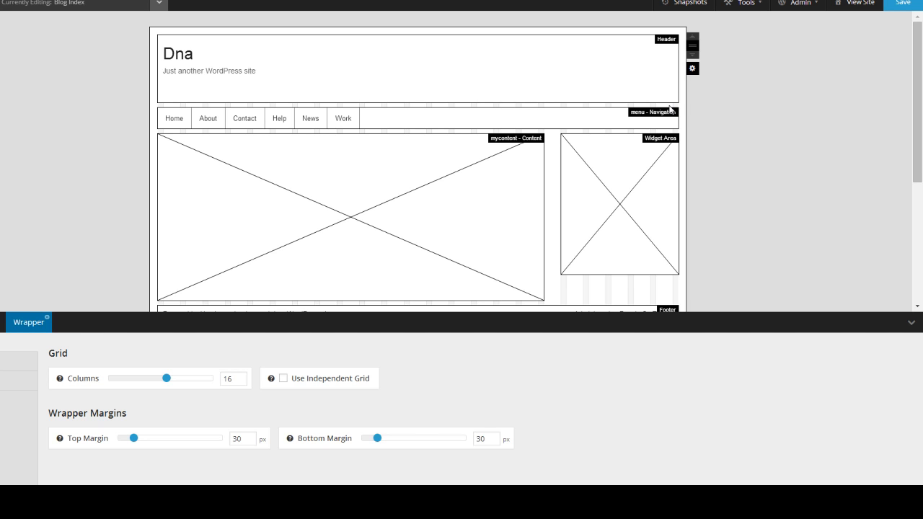
Open the list of page layouts and expand Archive to view its sub-layouts
left_click(158, 4)
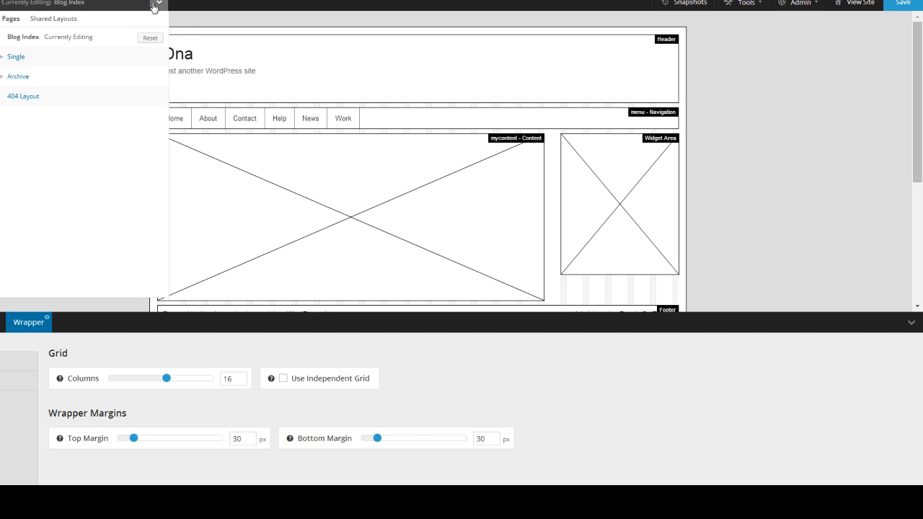
left_click(2, 77)
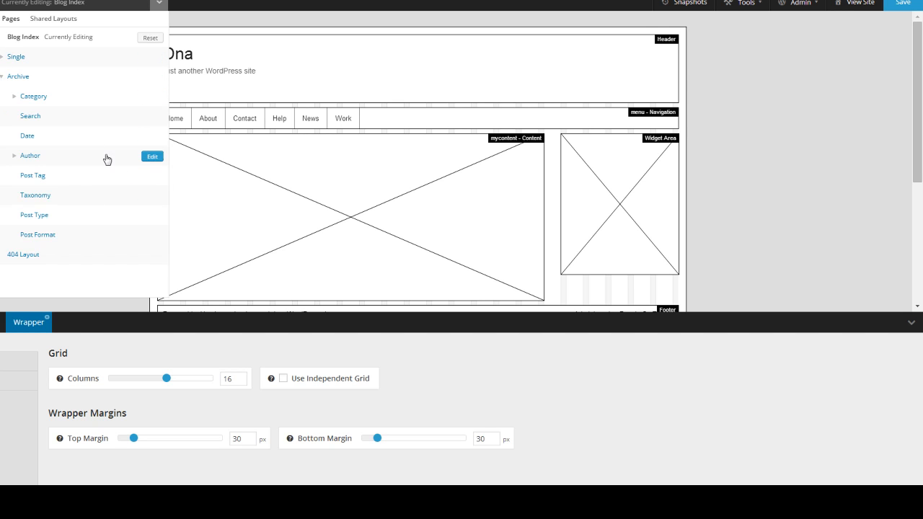